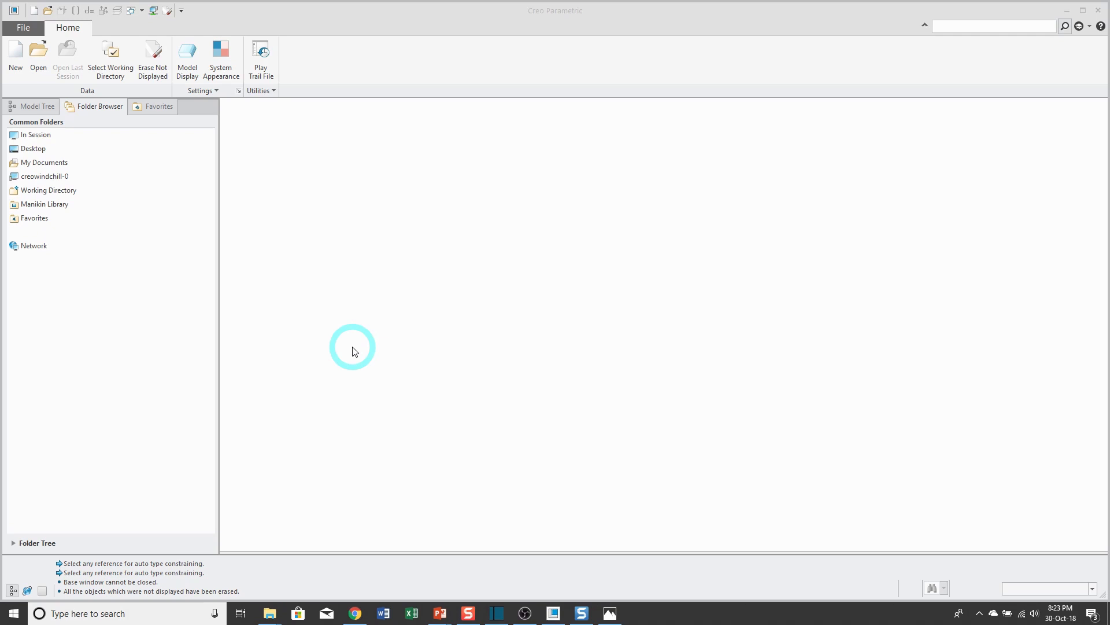
# Create a new solid part named 8p8c with the common name 8 Position 8 Contact Connector, using the default template
pyautogui.click(16, 55)
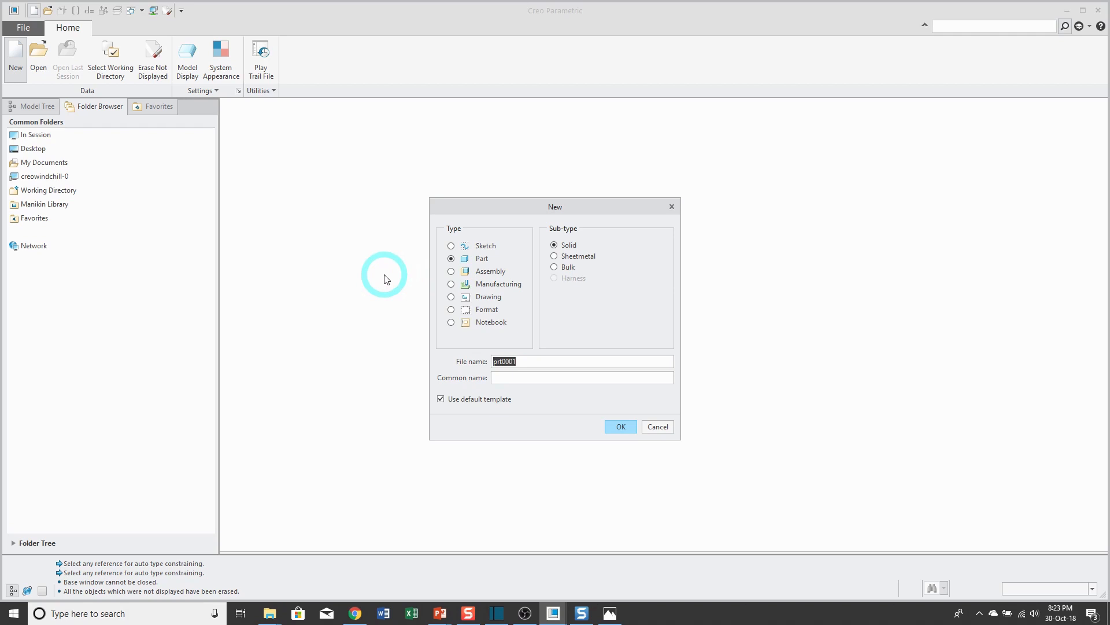
pyautogui.write('8p8c')
pyautogui.click(509, 378)
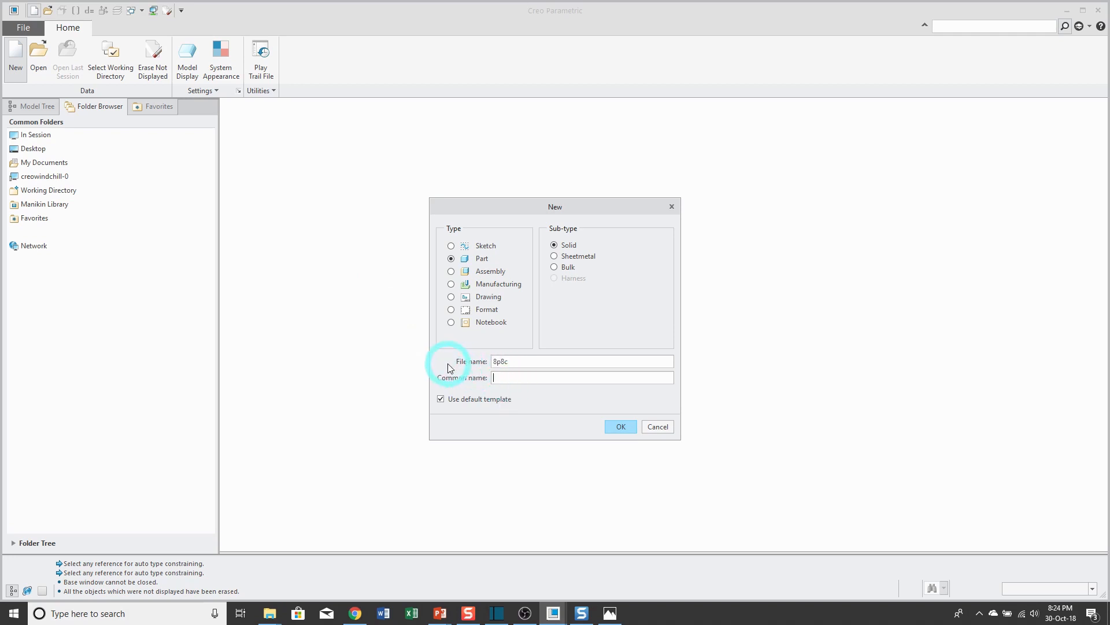
pyautogui.write('8 Position 8 Contact Connector')
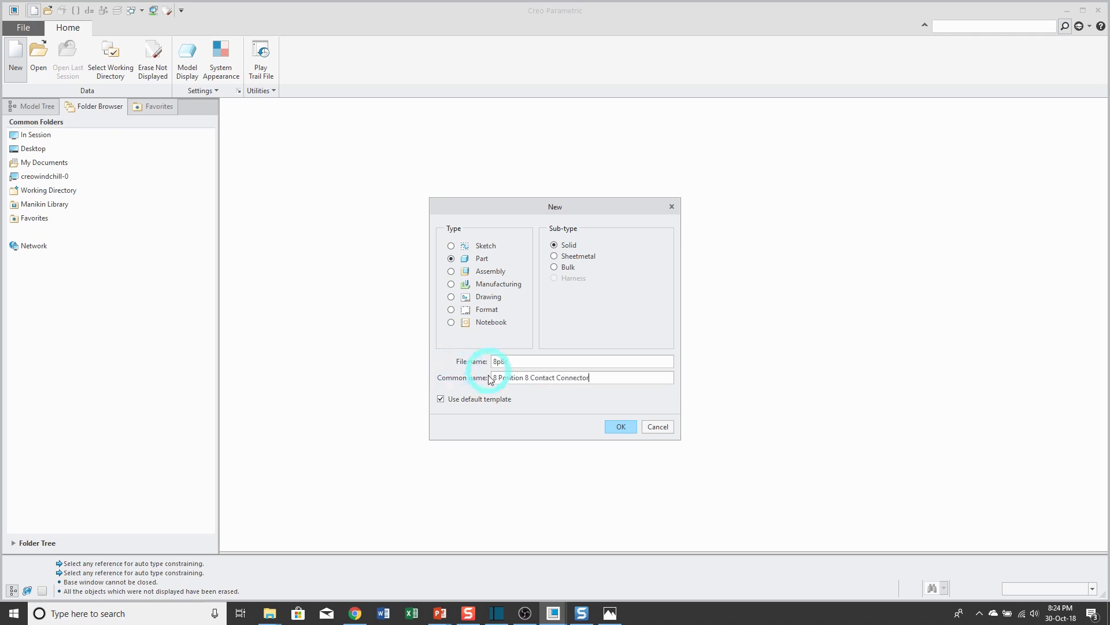
pyautogui.click(620, 426)
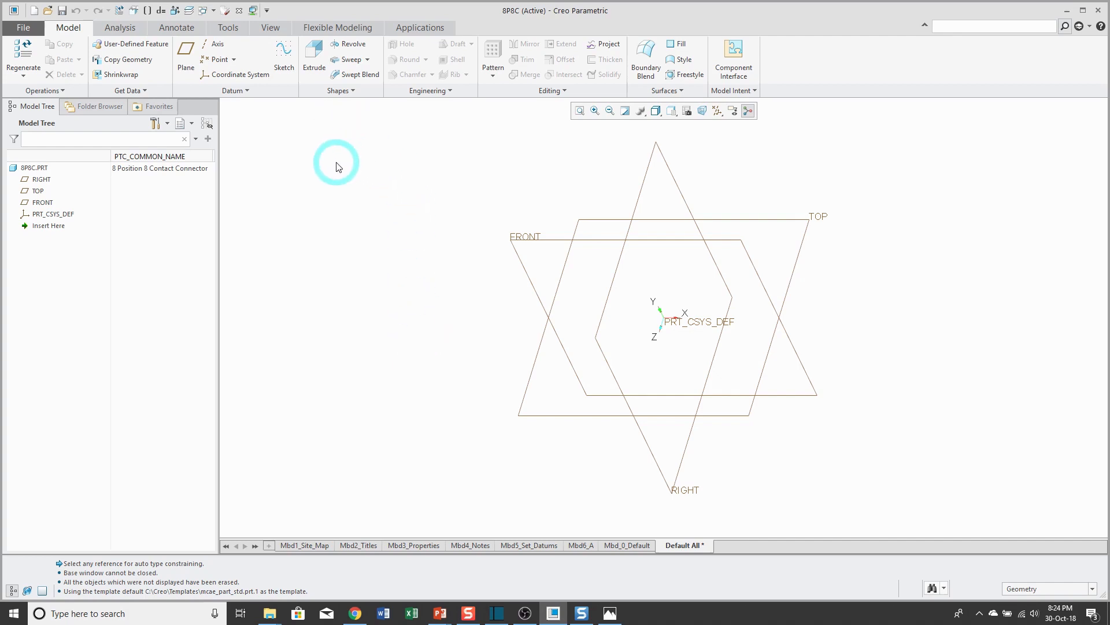
# Import the STEP file 900750141.stp into the part with the automatic import type and accept the import feature
pyautogui.click(136, 94)
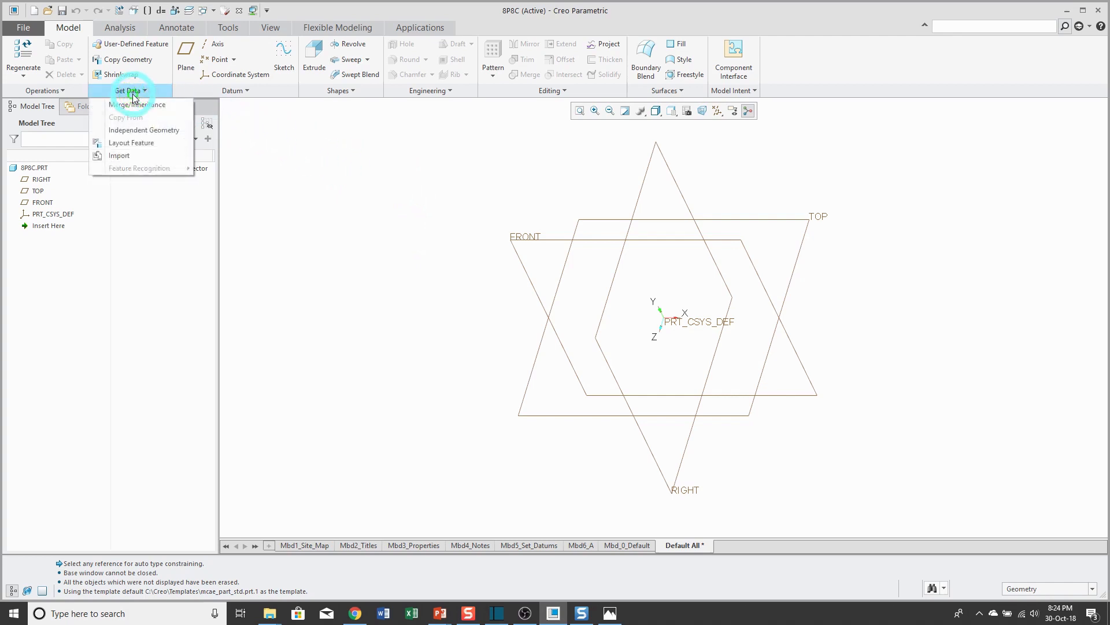
pyautogui.click(121, 156)
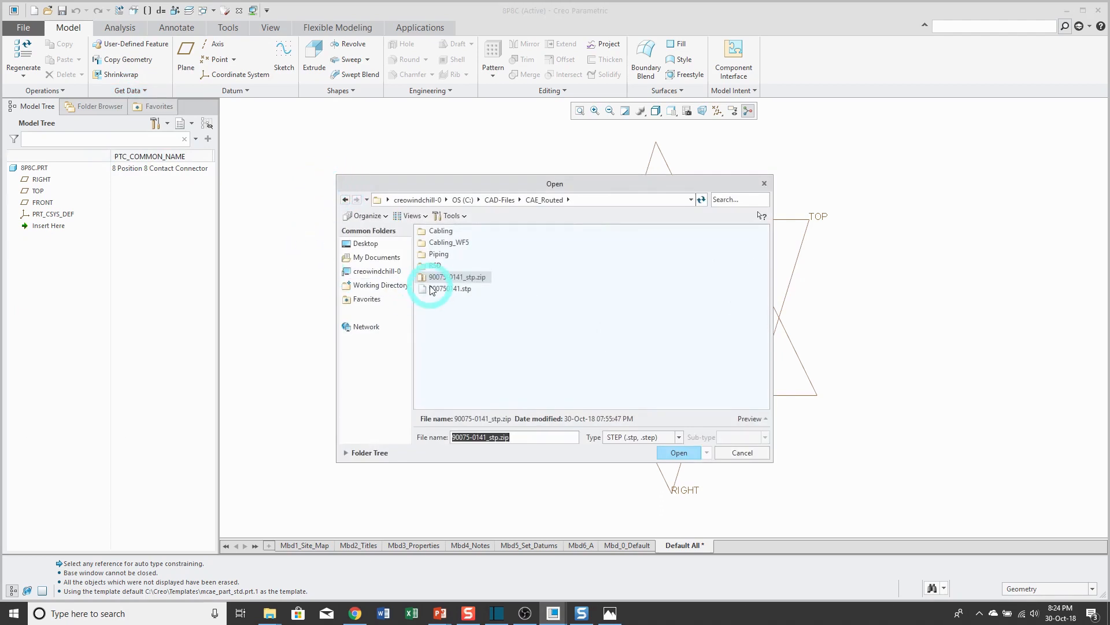
pyautogui.click(450, 288)
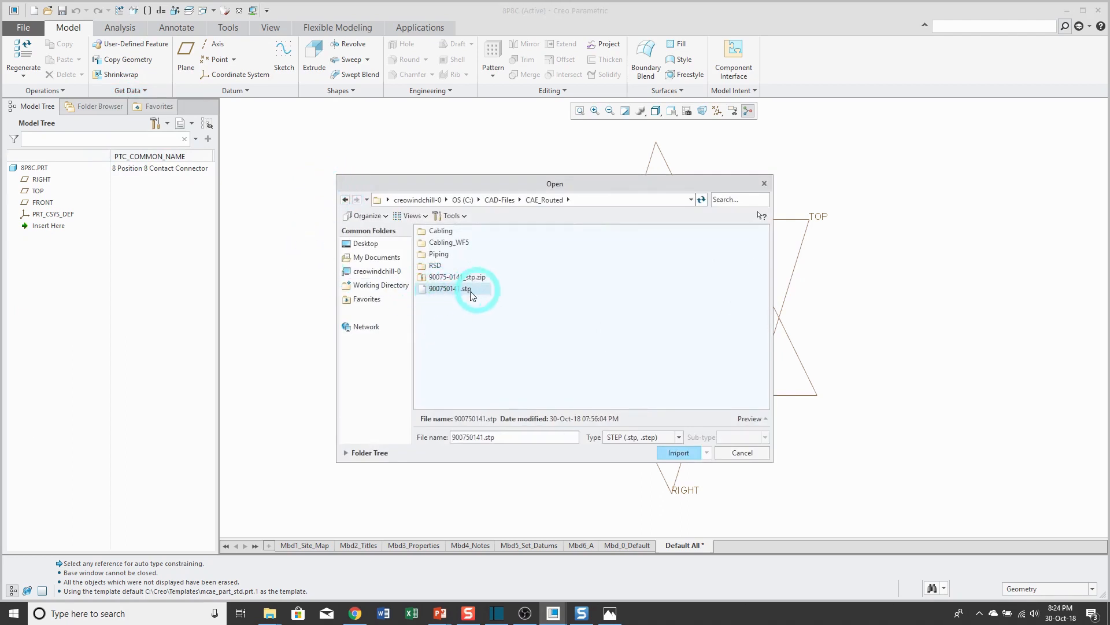
pyautogui.click(680, 454)
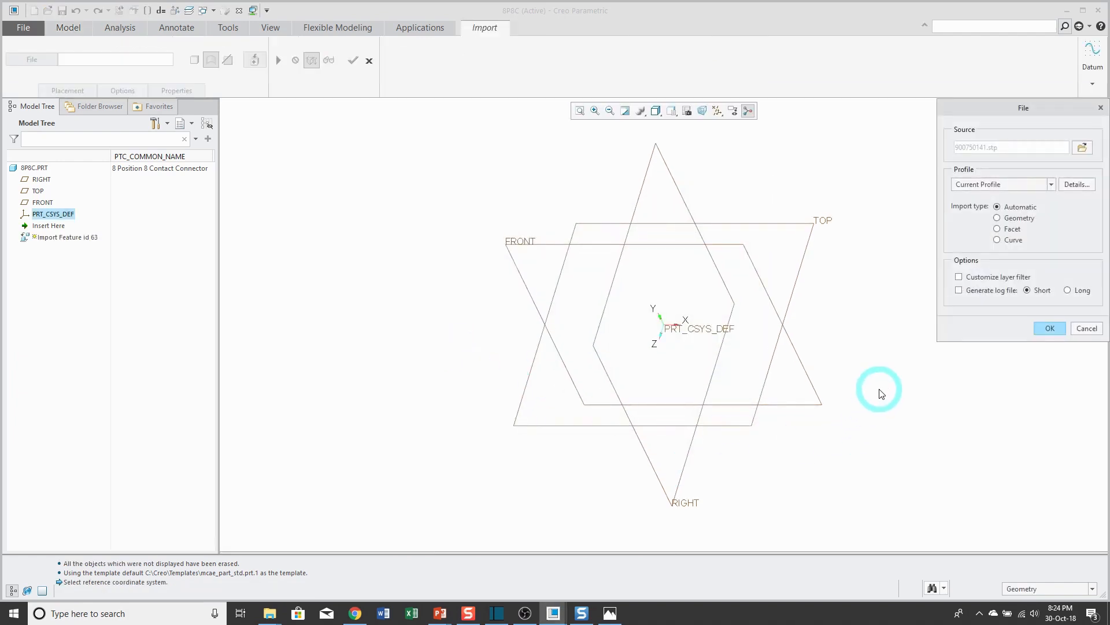
pyautogui.click(1051, 327)
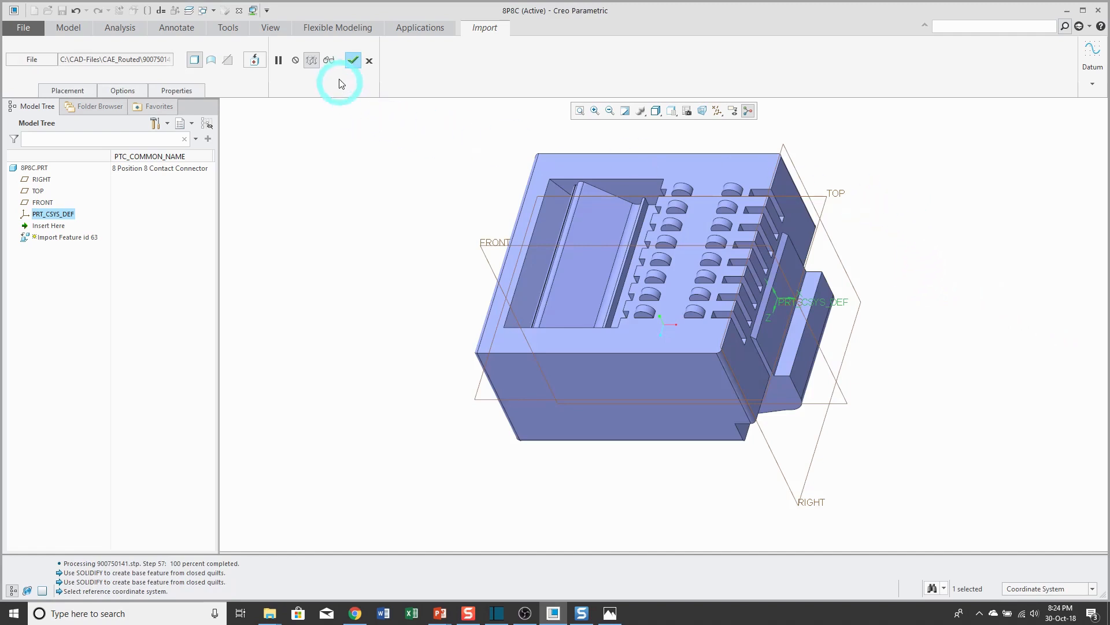
pyautogui.click(353, 60)
pyautogui.click(379, 219)
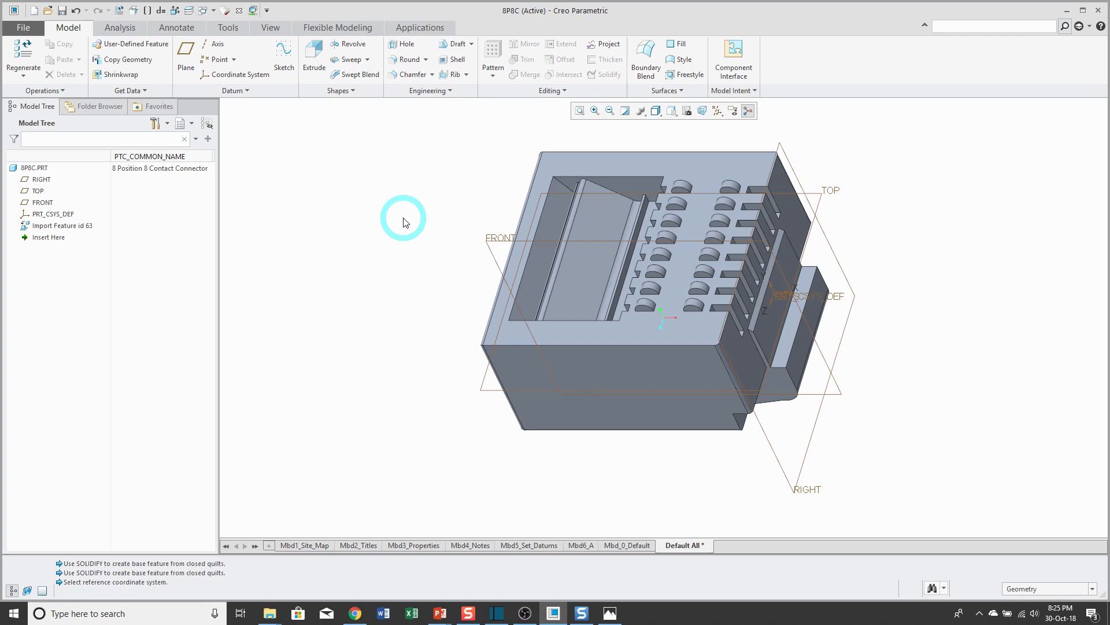
# Start a datum coordinate system referencing the FRONT plane, the TOP plane and the connector face around the rectangular cable opening
pyautogui.moveTo(440, 280); pyautogui.dragTo(370, 409, button='middle')
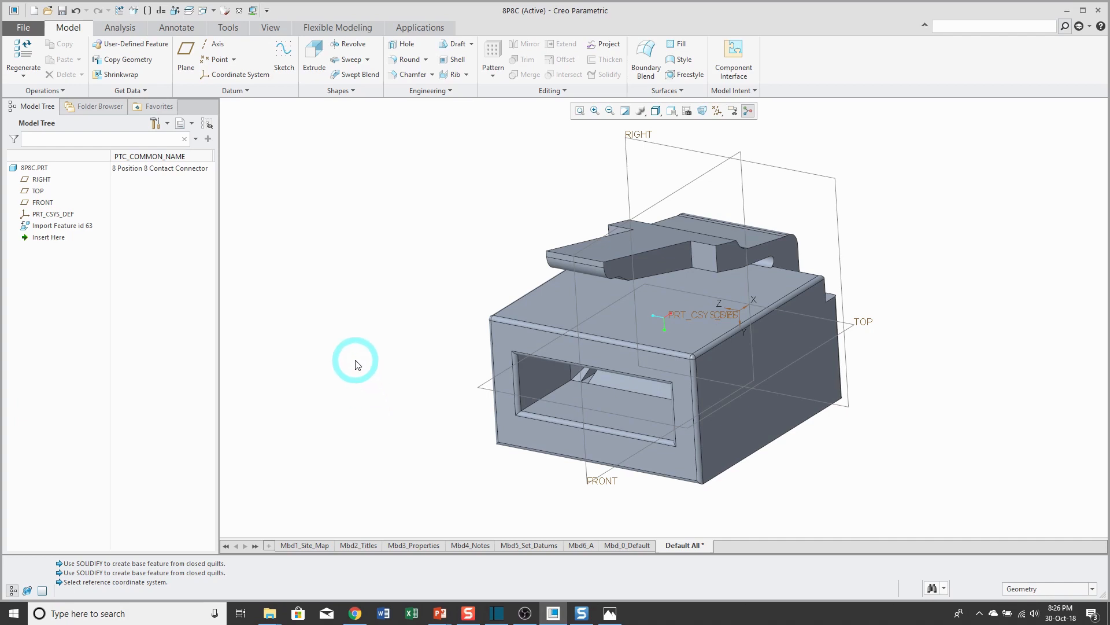
pyautogui.click(246, 78)
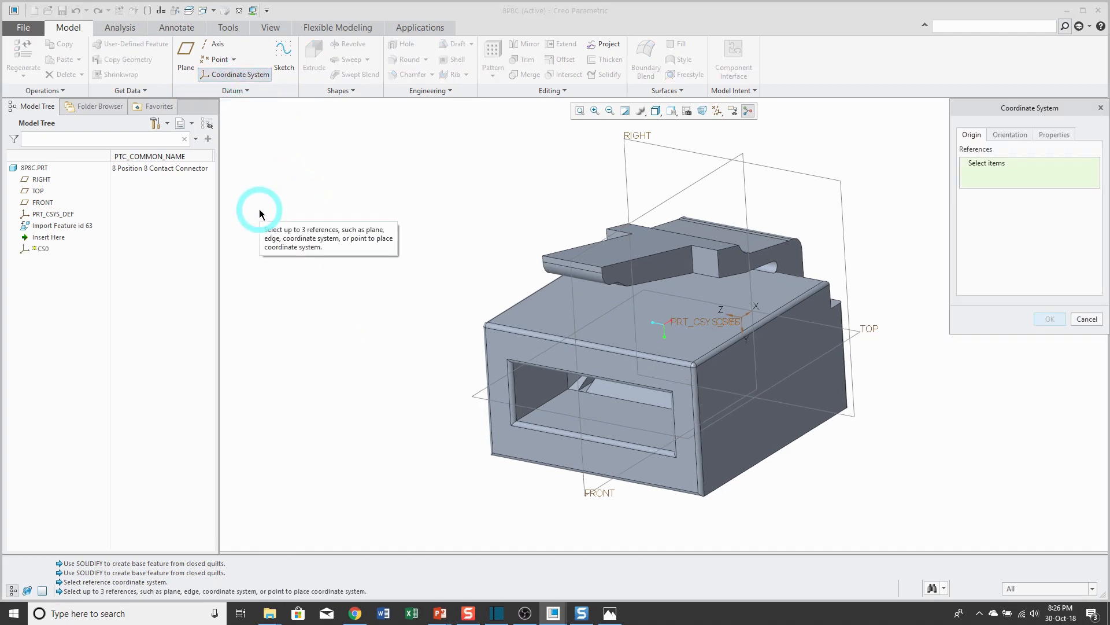
pyautogui.click(582, 493)
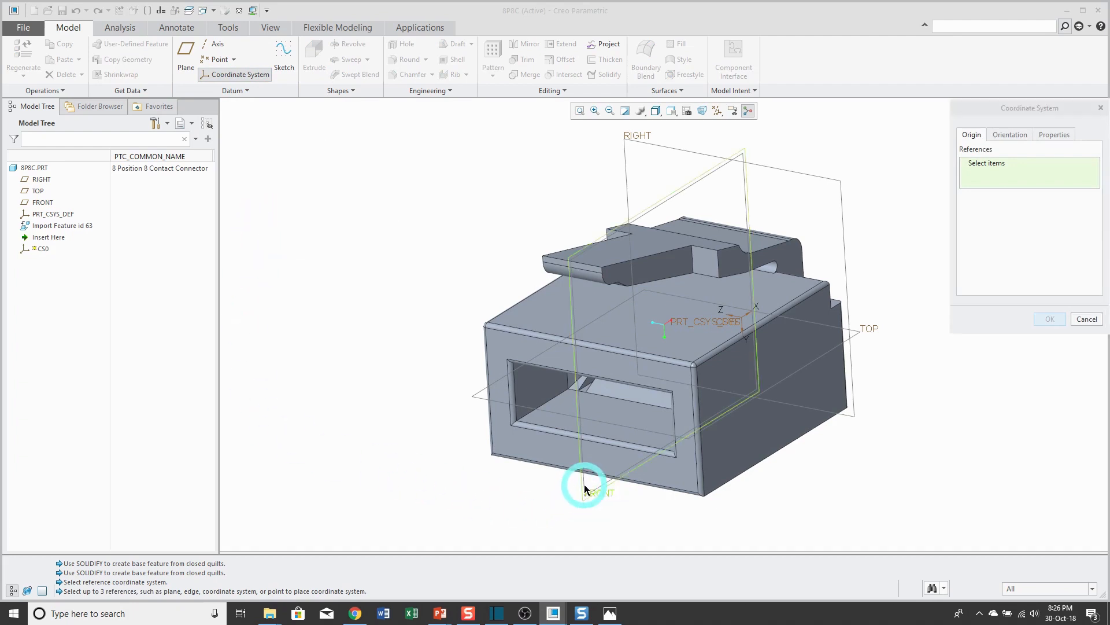
pyautogui.keyDown('ctrl'); pyautogui.click(470, 398); pyautogui.keyUp('ctrl')
pyautogui.keyDown('ctrl'); pyautogui.click(548, 467); pyautogui.keyUp('ctrl')
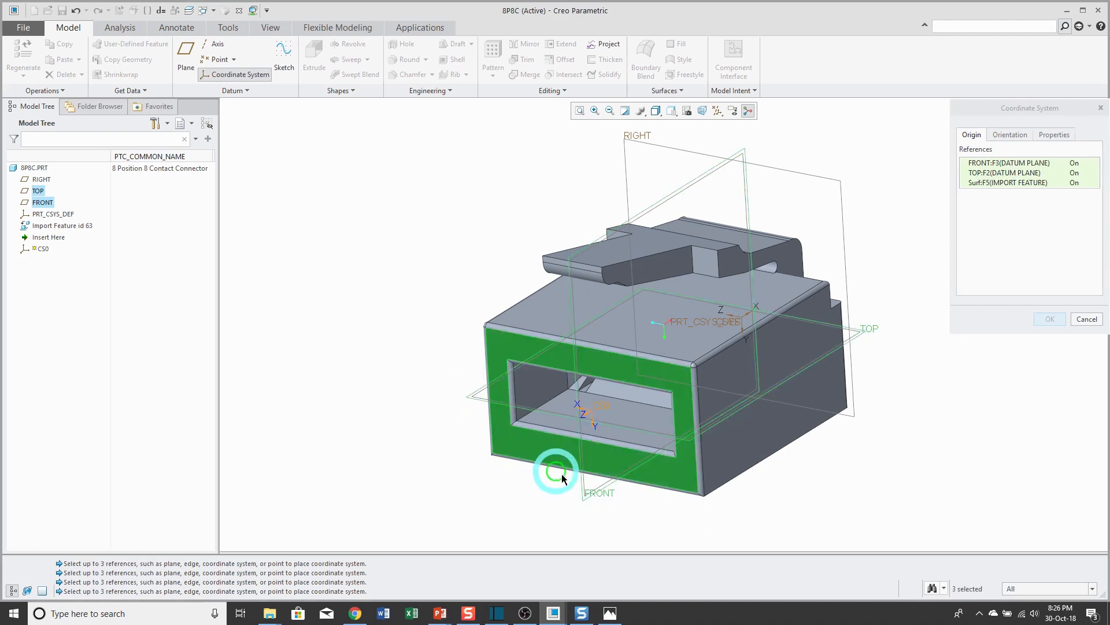
# Flip the coordinate system's X and Y directions so Z points out of the cable opening and Y points toward the latch
pyautogui.scroll(2, 607, 455)
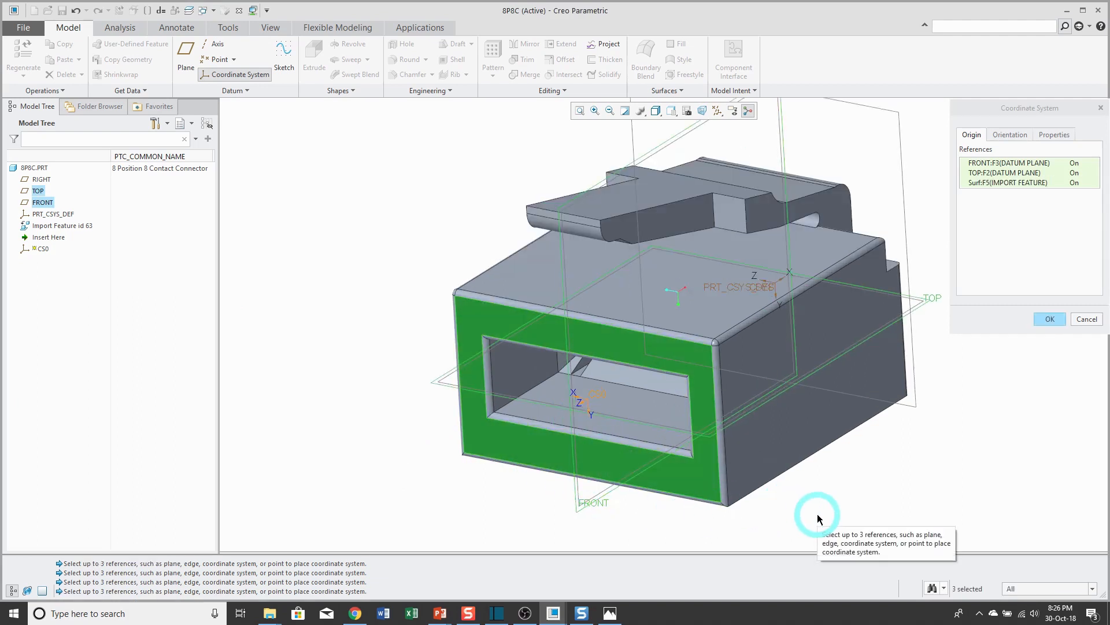
pyautogui.click(1016, 136)
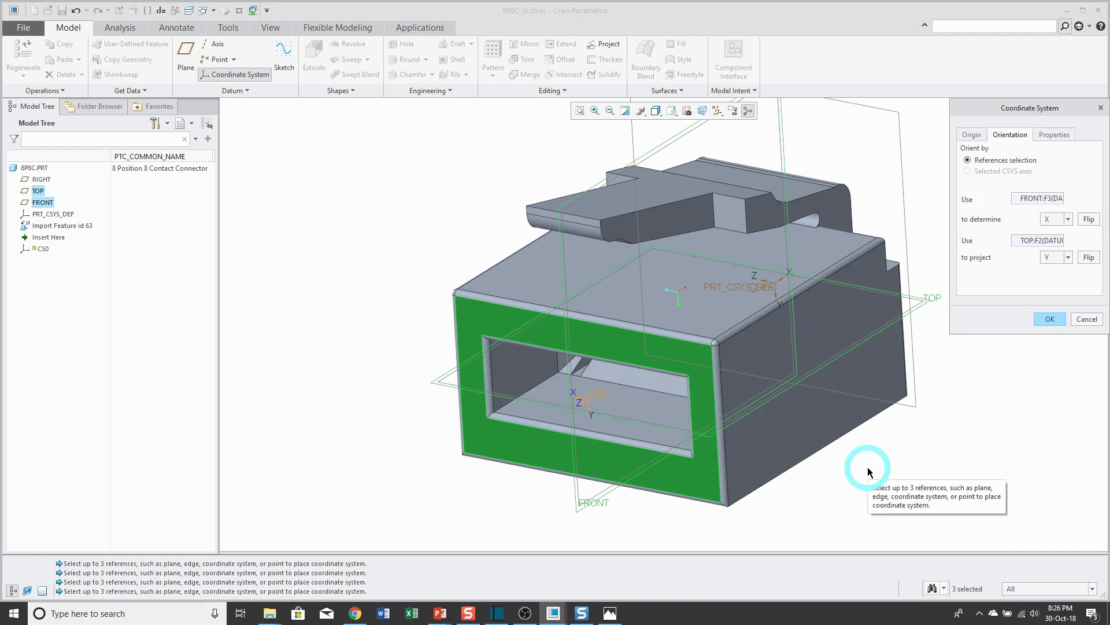
pyautogui.click(1089, 220)
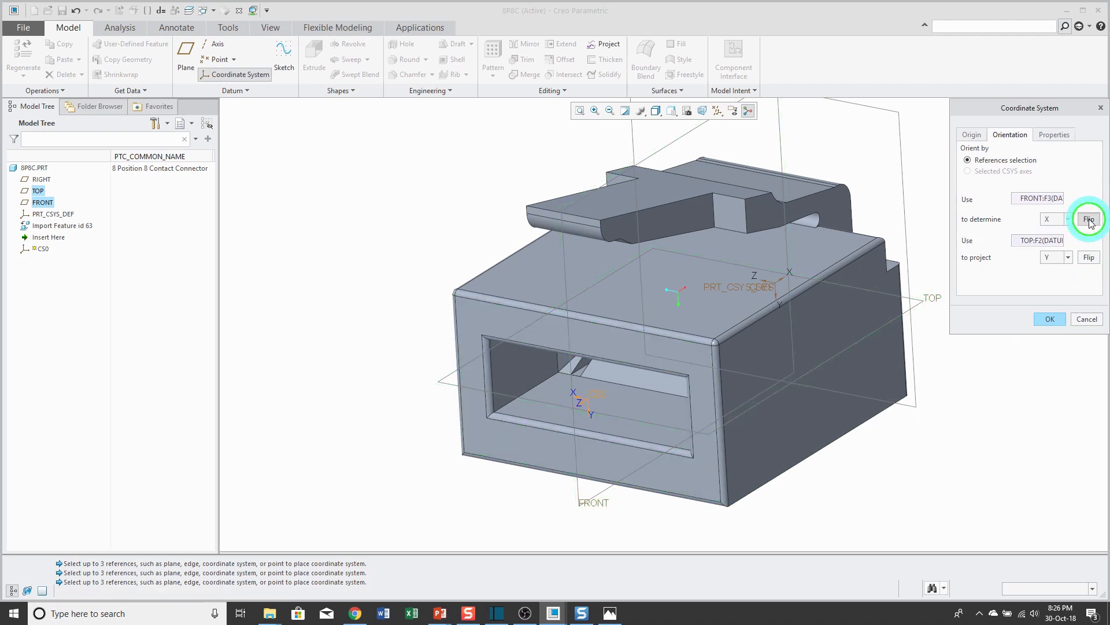
pyautogui.click(1089, 258)
pyautogui.click(1090, 258)
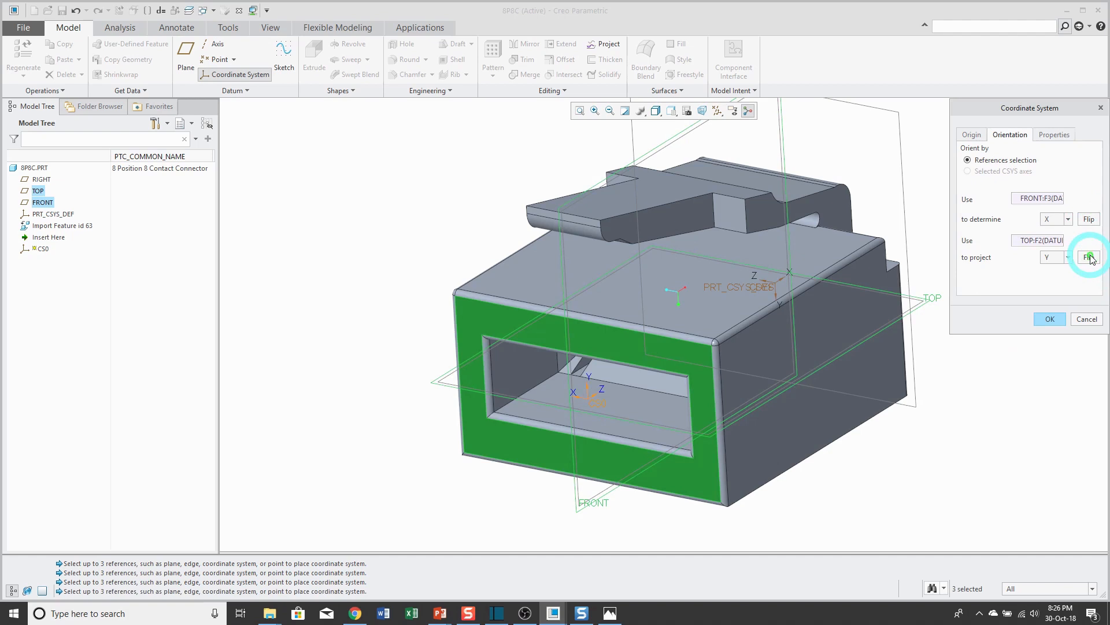
pyautogui.click(1089, 257)
pyautogui.click(1089, 220)
pyautogui.click(1090, 257)
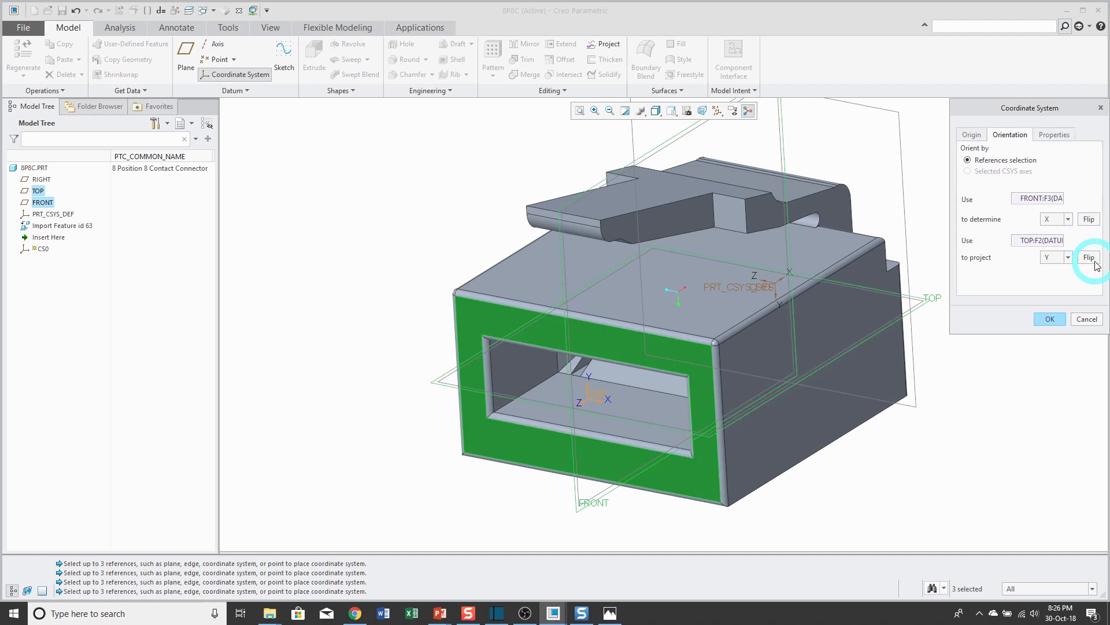
# Name the coordinate system ENTRY and finish creating it
pyautogui.click(1047, 141)
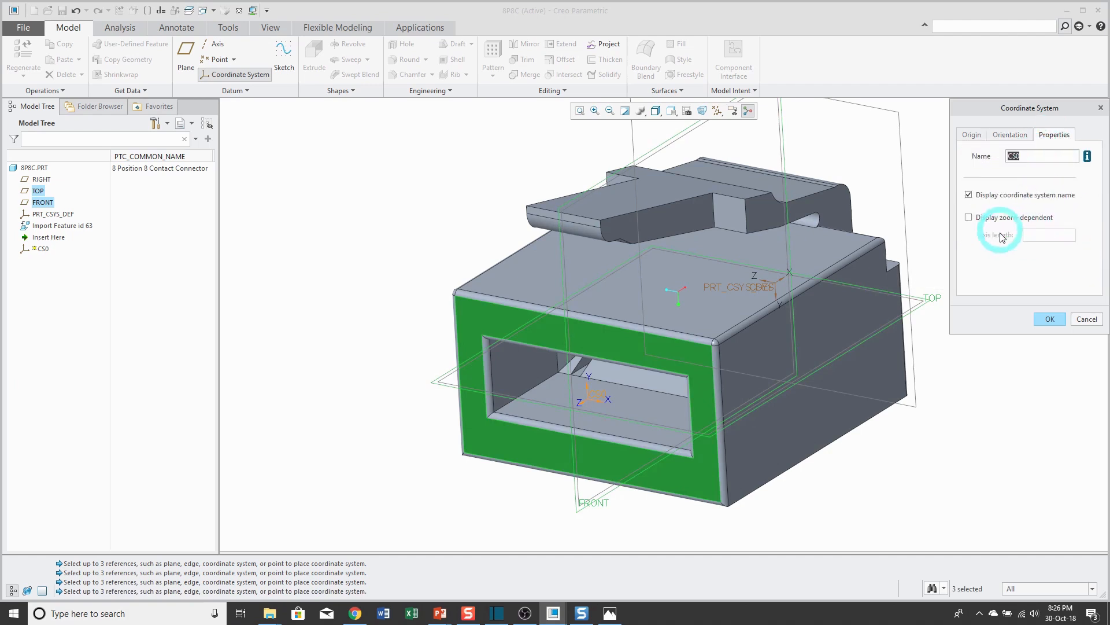
pyautogui.write('entry')
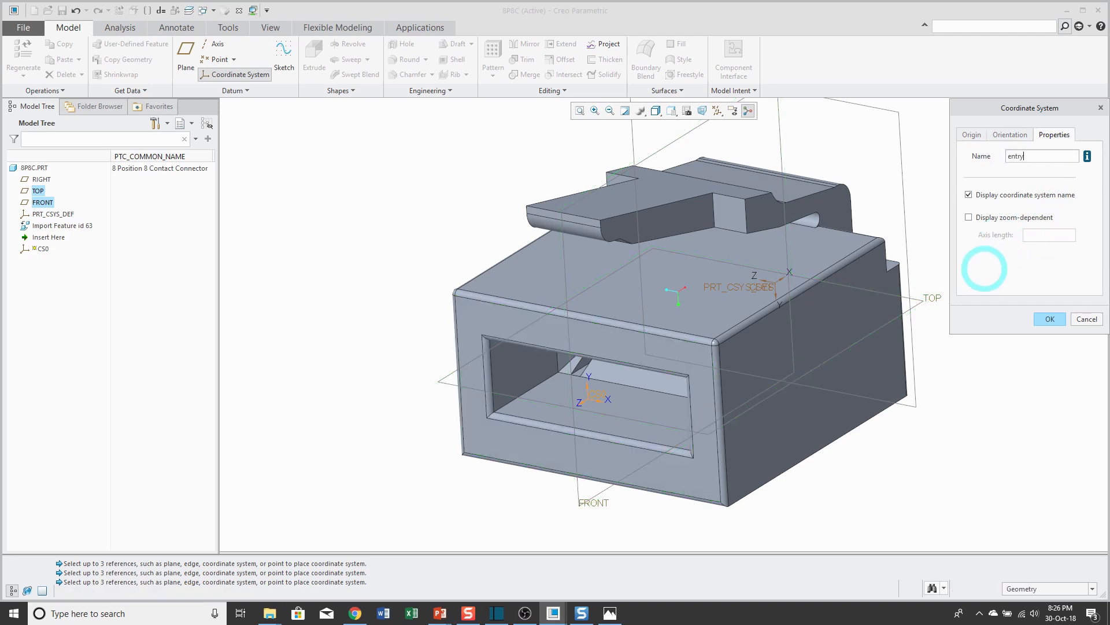
pyautogui.press('Return')
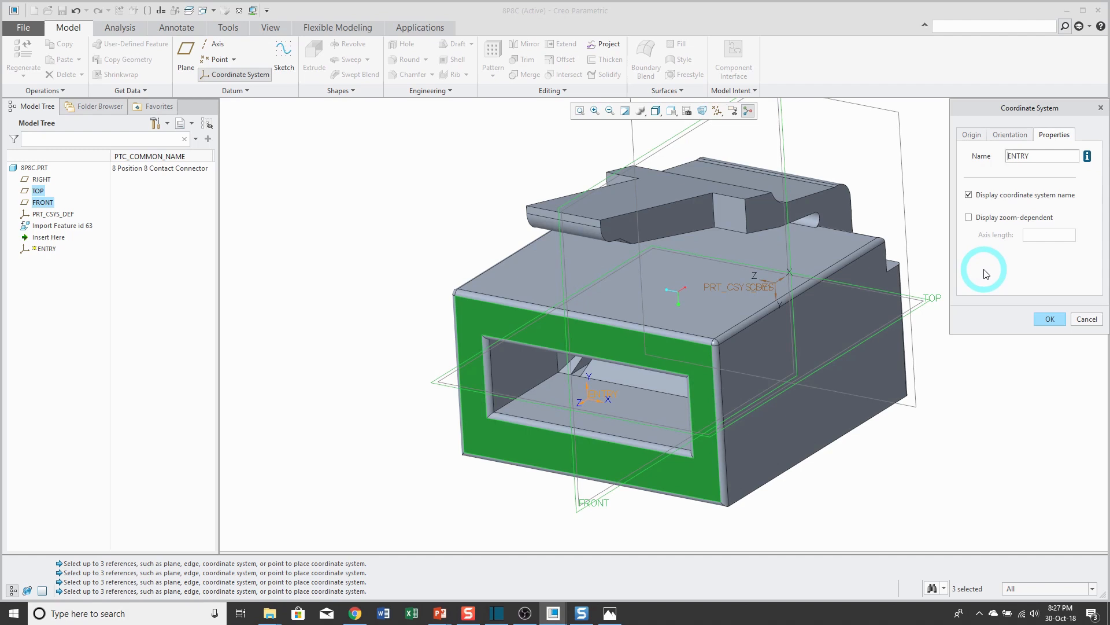
pyautogui.click(1041, 319)
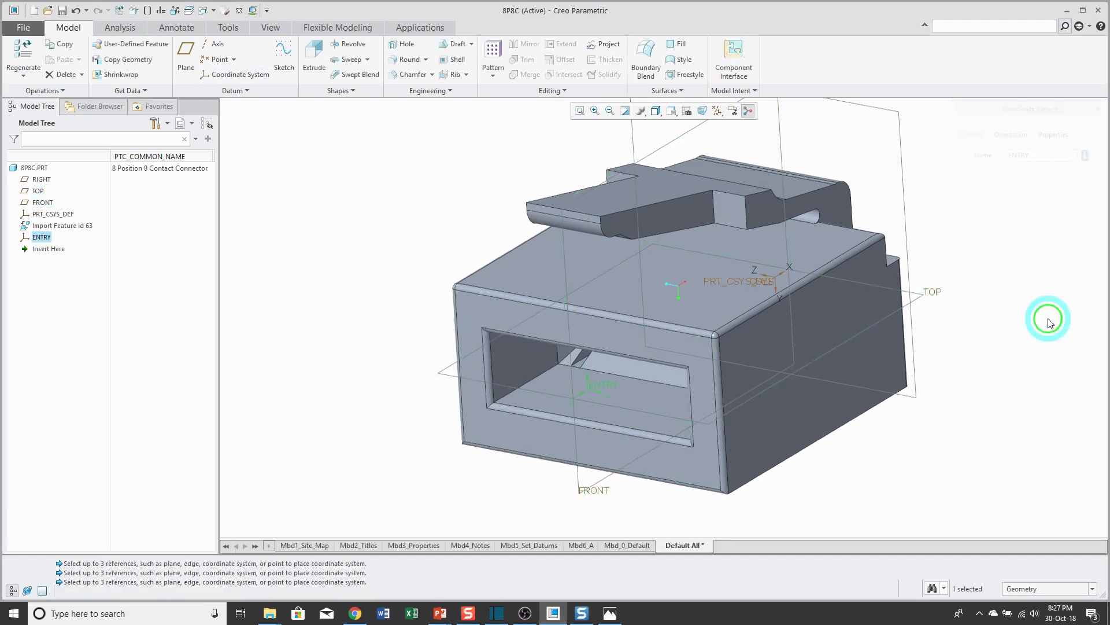
pyautogui.click(1025, 335)
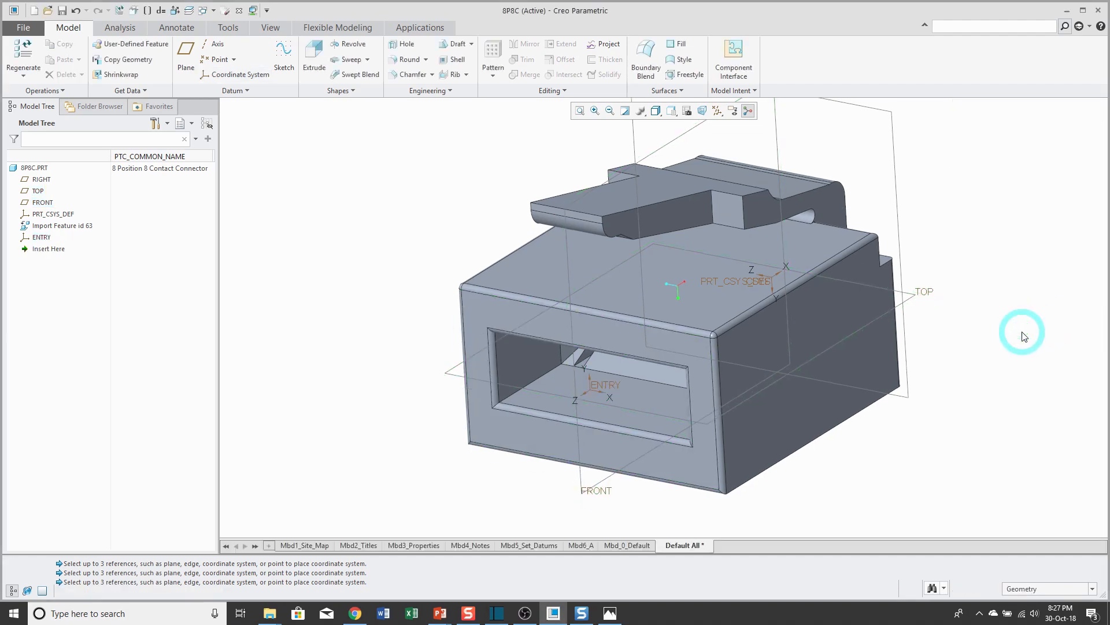
# Turn off the display of datum planes
pyautogui.click(718, 111)
pyautogui.click(742, 177)
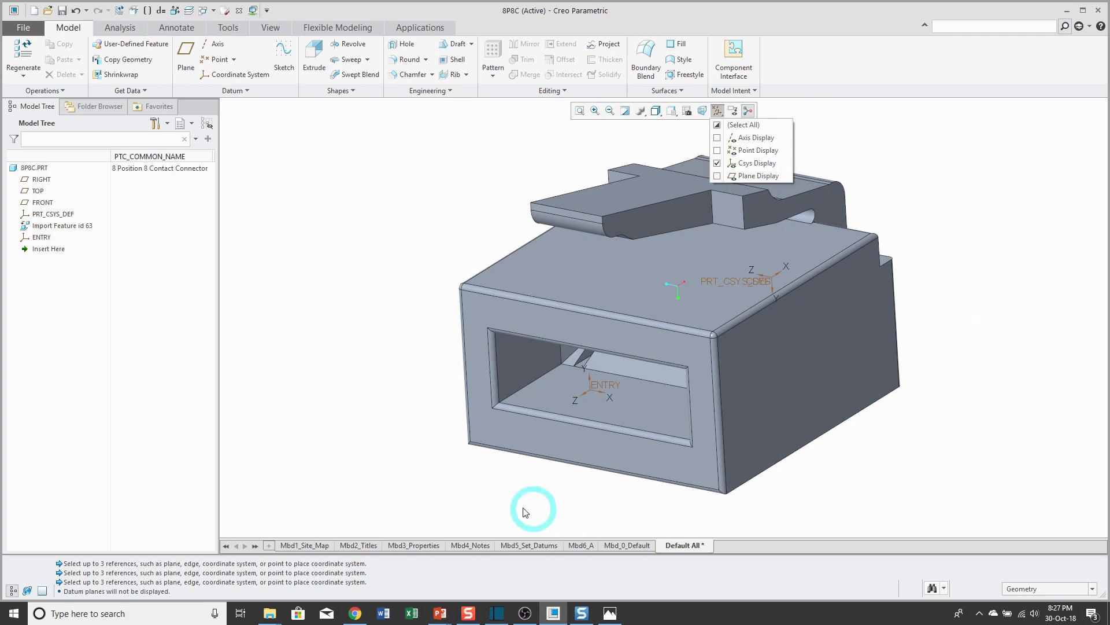
pyautogui.click(583, 434)
# Start a datum axis through the Z axis of the ENTRY coordinate system, filtering the selection to coordinate system axes
pyautogui.moveTo(586, 440); pyautogui.dragTo(591, 423, button='middle')
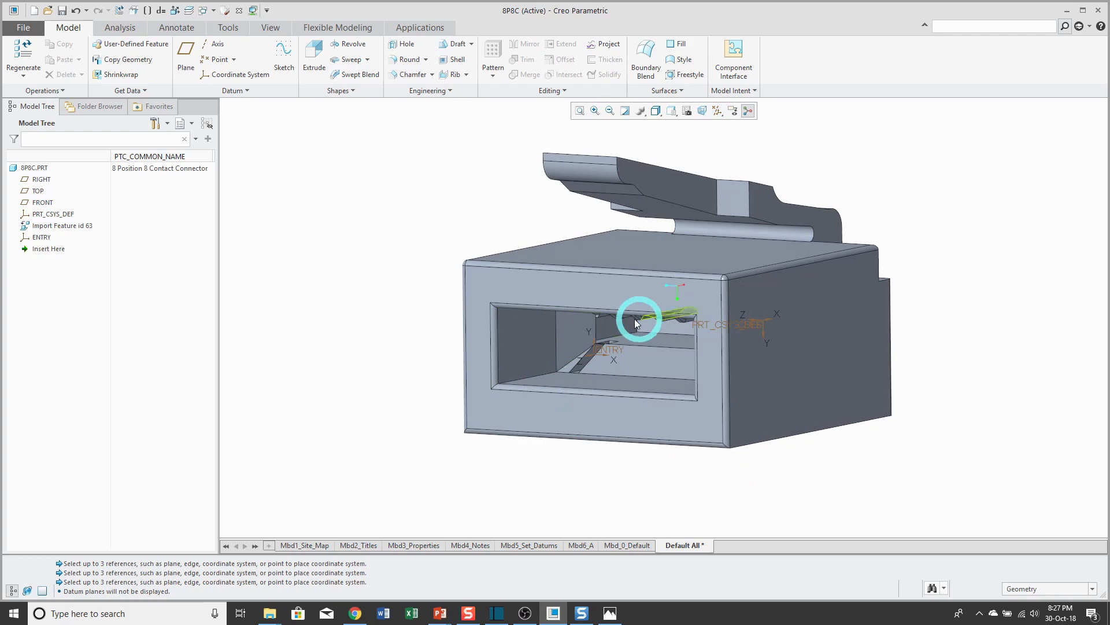
pyautogui.moveTo(773, 384); pyautogui.dragTo(729, 401, button='middle')
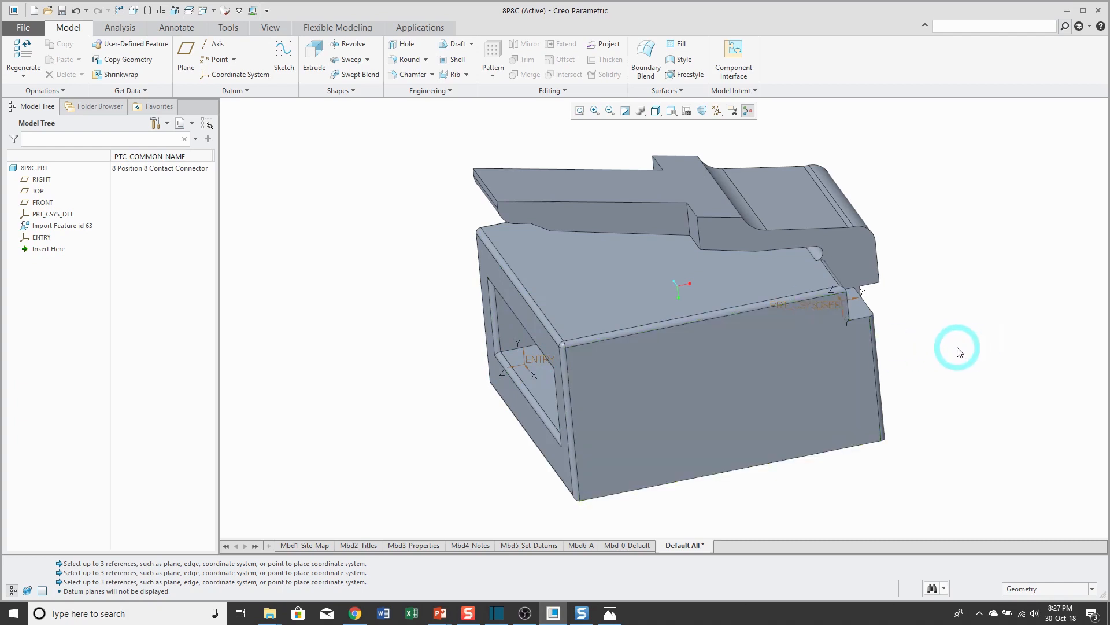
pyautogui.moveTo(966, 366)
pyautogui.mouseDown(button='middle')
pyautogui.moveTo(991, 347)
pyautogui.moveTo(954, 376)
pyautogui.mouseUp(button='middle')
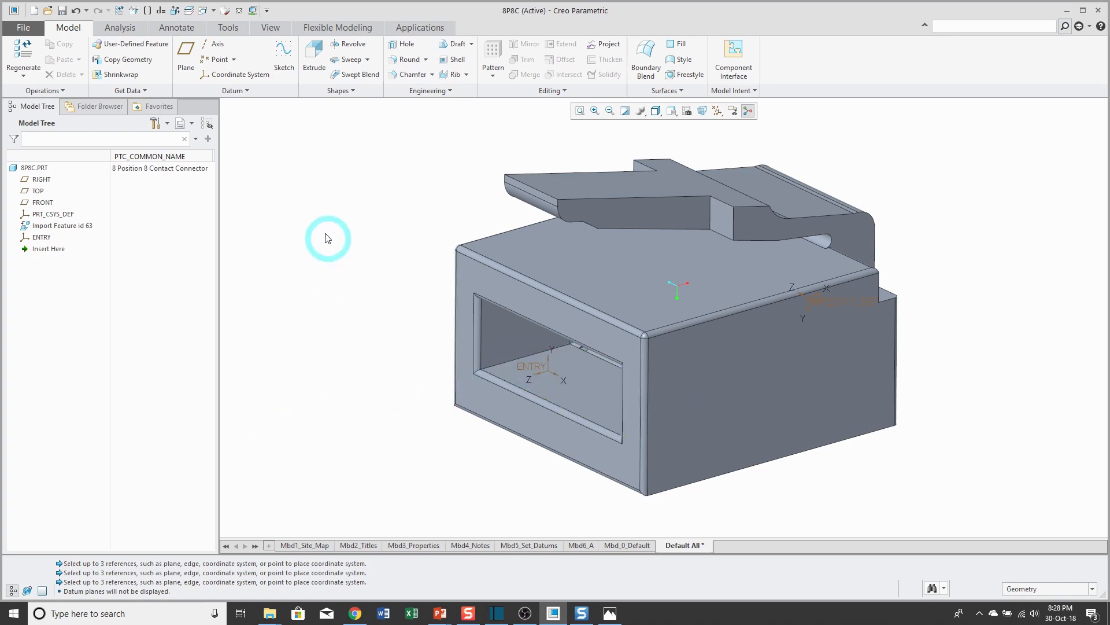
pyautogui.click(217, 47)
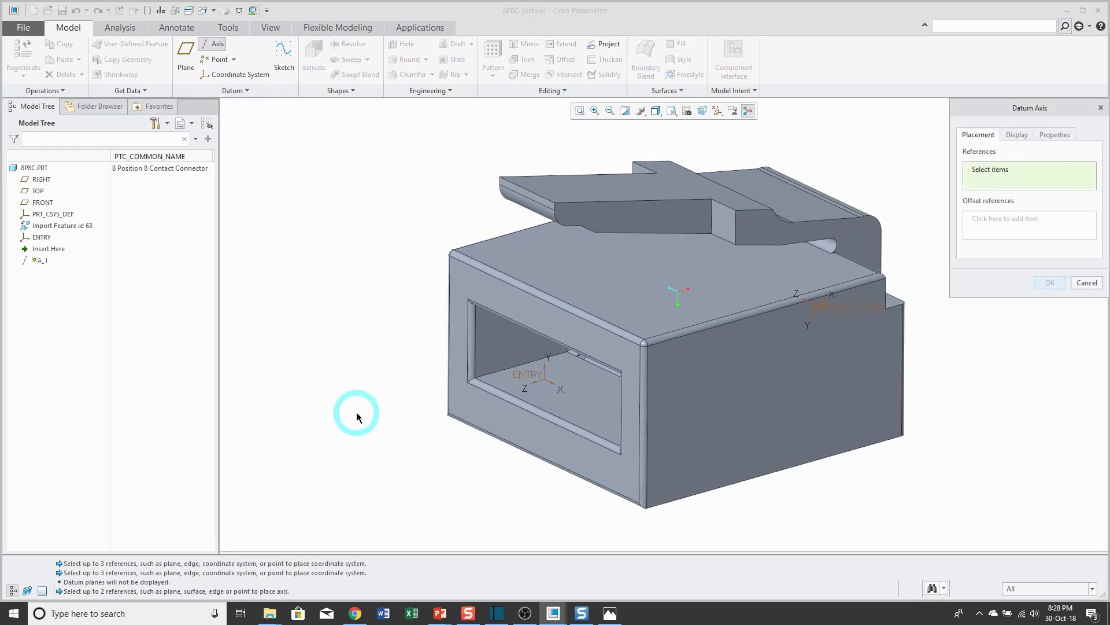
pyautogui.click(1053, 589)
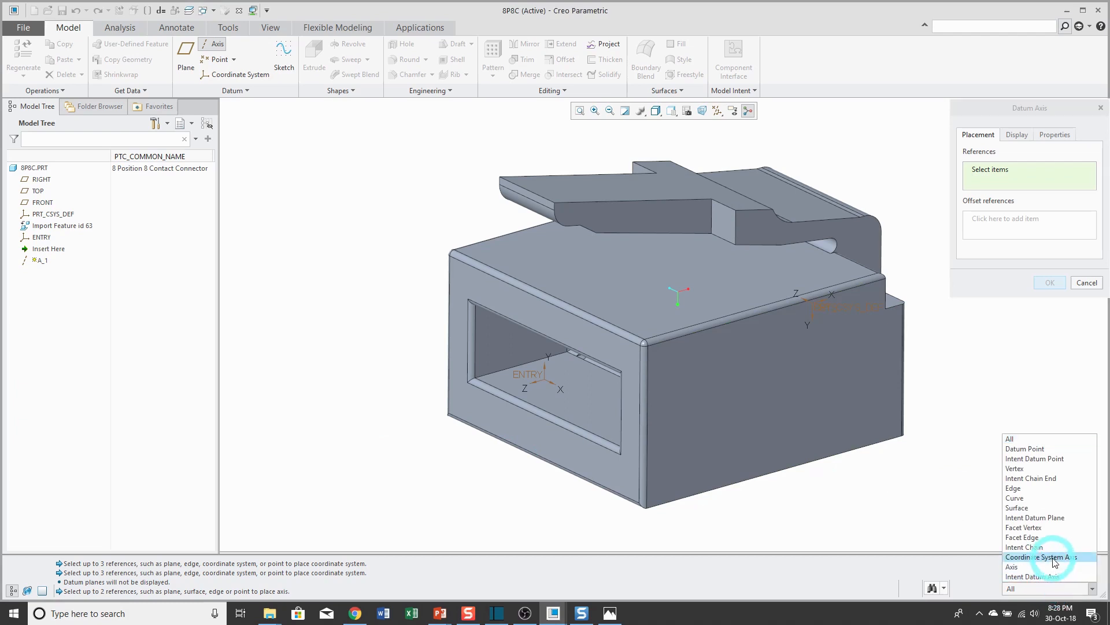
pyautogui.click(1055, 563)
pyautogui.click(541, 385)
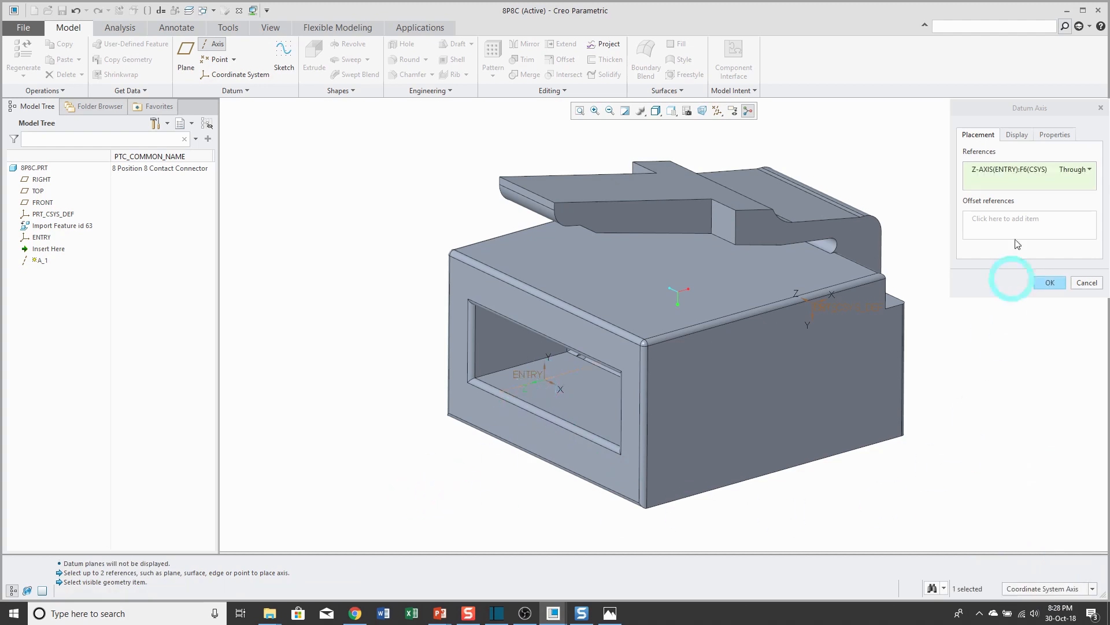
# Name the datum axis AXIS-ROUTING and finish creating it
pyautogui.click(1052, 135)
pyautogui.doubleClick(1031, 162)
pyautogui.write('axi')
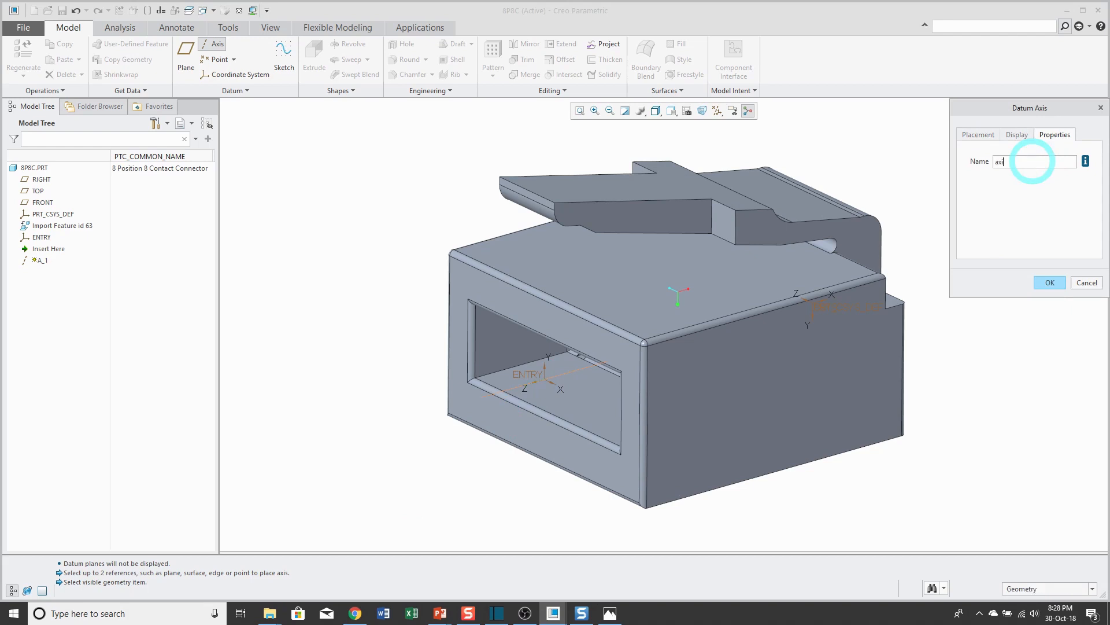
pyautogui.write('s-routing')
pyautogui.press('Return')
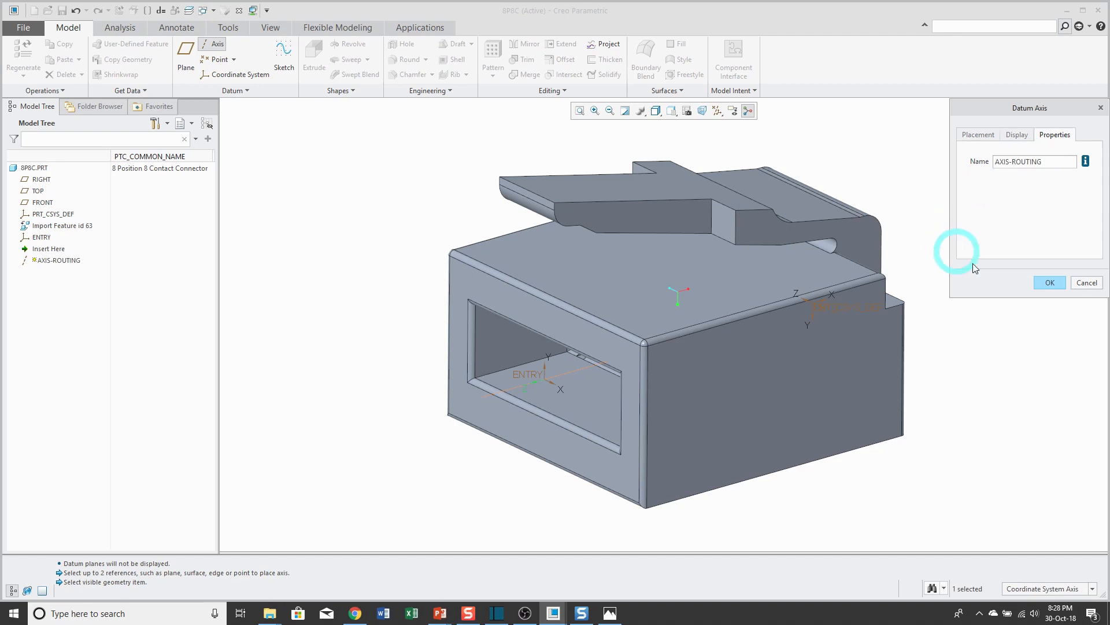
pyautogui.click(1050, 282)
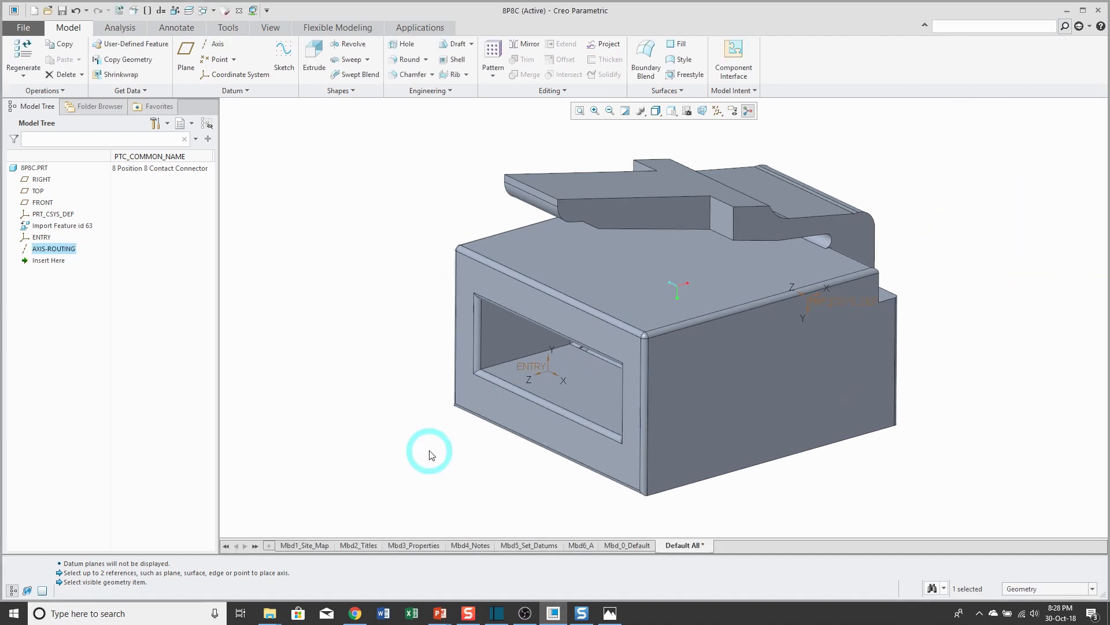
# Turn on the display of datum axes
pyautogui.click(717, 110)
pyautogui.click(723, 137)
pyautogui.click(460, 165)
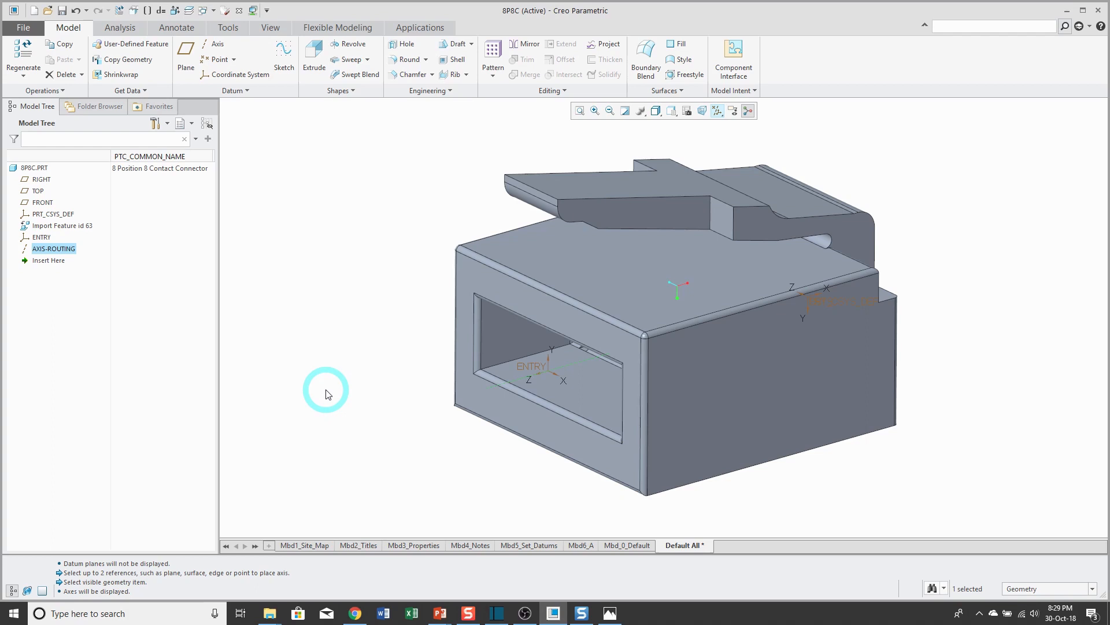
# Hide the ENTRY coordinate system, the AXIS-ROUTING axis and the PRT_CSYS_DEF coordinate system
pyautogui.click(333, 328)
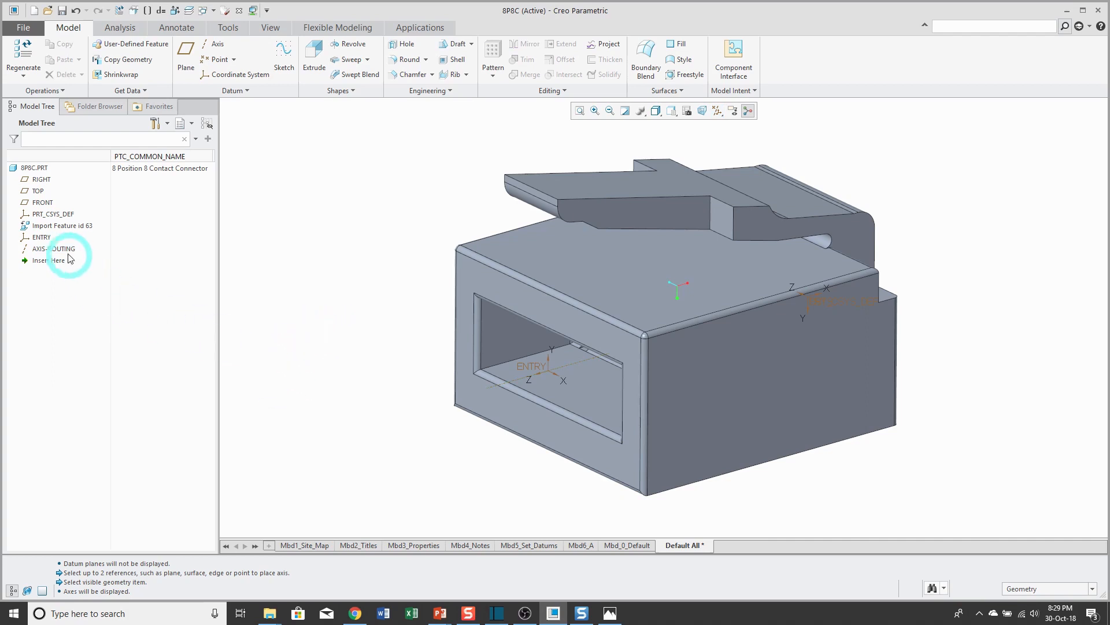
pyautogui.click(43, 237)
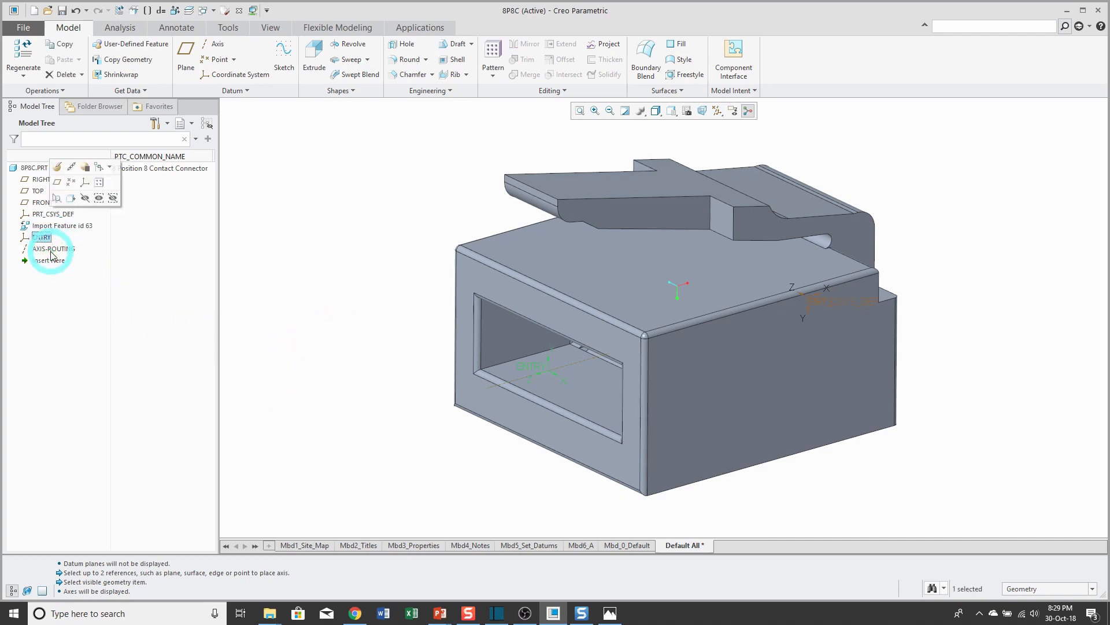
pyautogui.keyDown('ctrl'); pyautogui.click(51, 252); pyautogui.keyUp('ctrl')
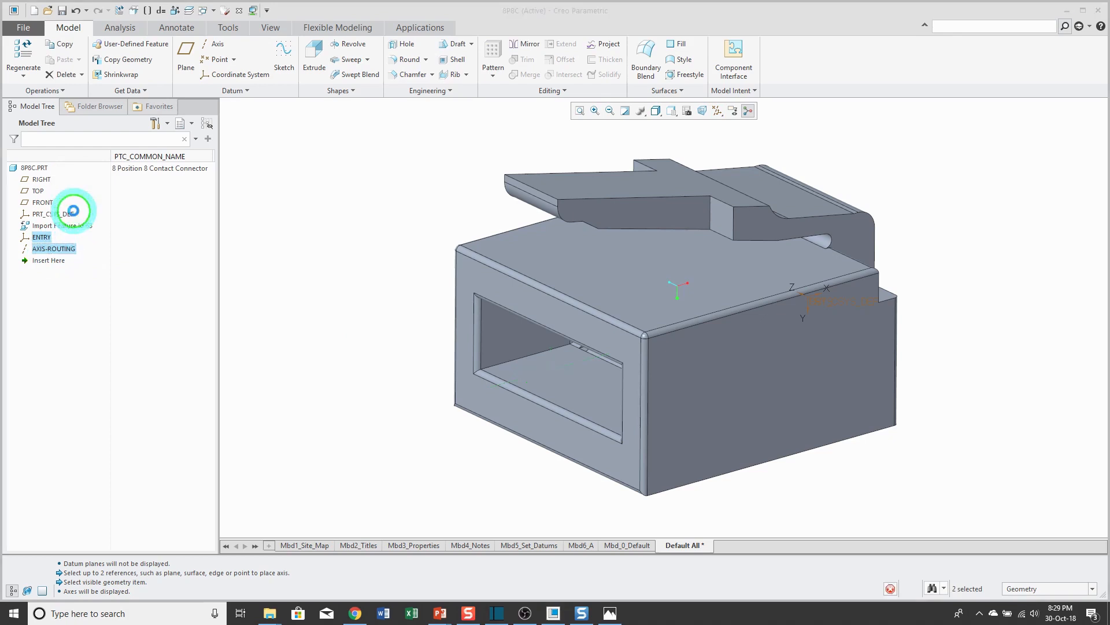
pyautogui.moveTo(402, 316)
pyautogui.mouseDown(button='middle')
pyautogui.moveTo(416, 301)
pyautogui.moveTo(419, 320)
pyautogui.moveTo(414, 306)
pyautogui.mouseUp(button='middle')
pyautogui.click(67, 215)
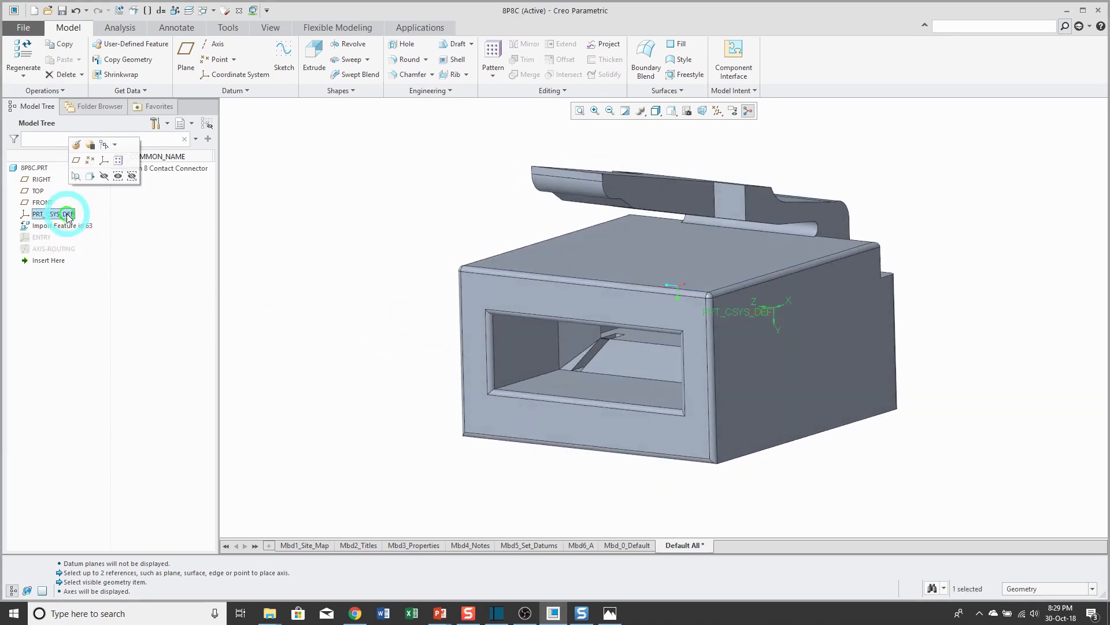
pyautogui.click(104, 176)
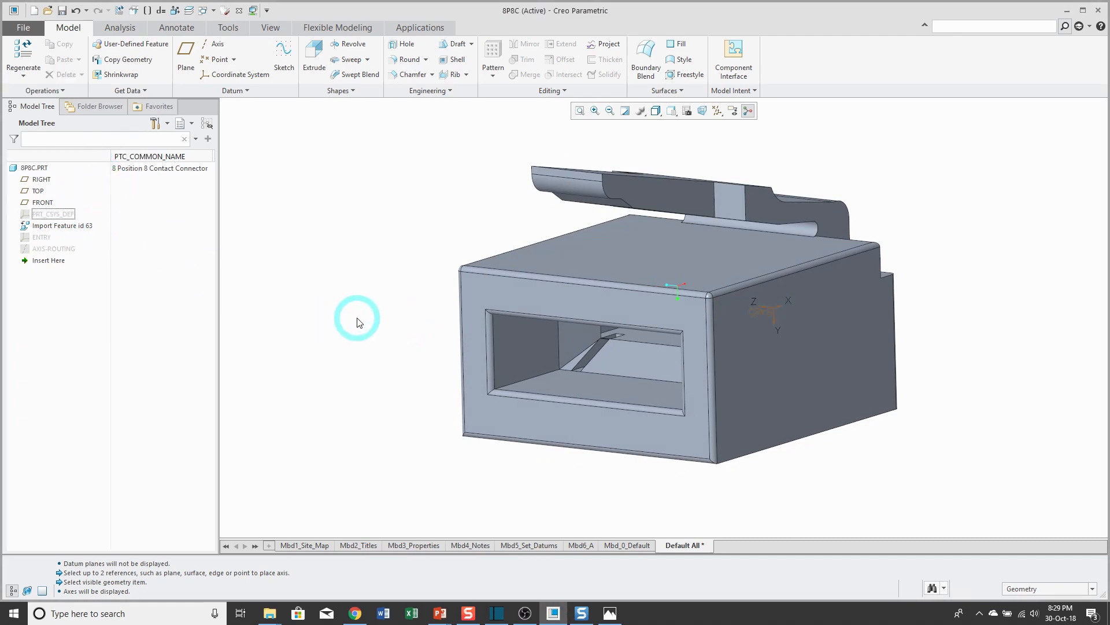
# Start a sketch on the narrow rectangular face inside the cable opening, orienting the opening's floor surface to Top
pyautogui.moveTo(357, 322)
pyautogui.mouseDown(button='middle')
pyautogui.moveTo(416, 305)
pyautogui.moveTo(405, 317)
pyautogui.moveTo(421, 321)
pyautogui.moveTo(399, 330)
pyautogui.mouseUp(button='middle')
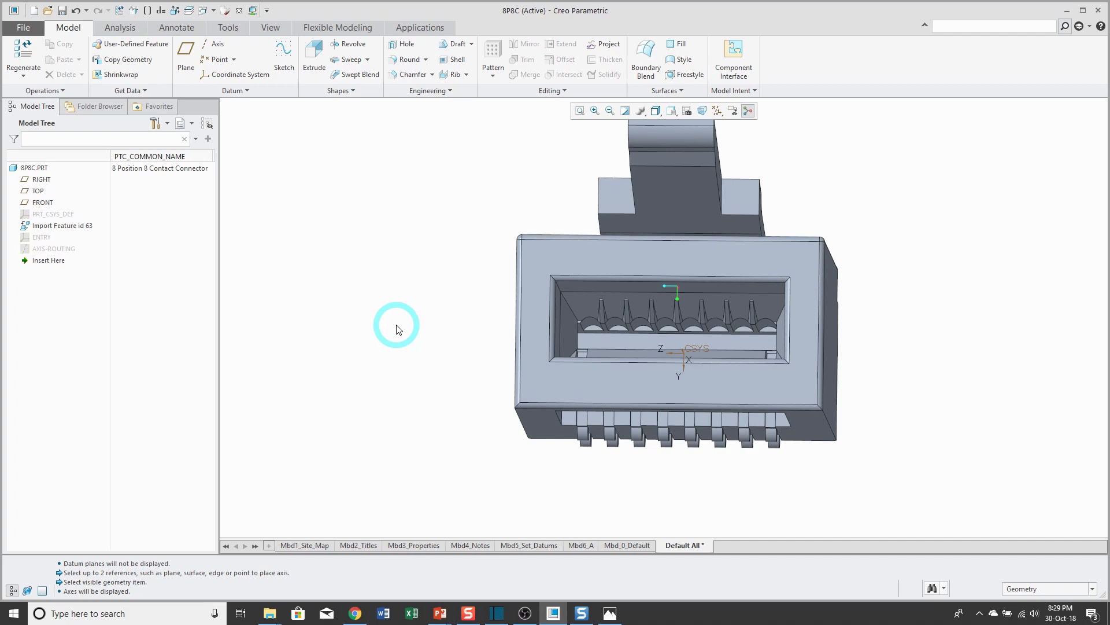
pyautogui.click(293, 68)
pyautogui.moveTo(402, 299); pyautogui.dragTo(393, 303, button='middle')
pyautogui.scroll(1, 395, 302)
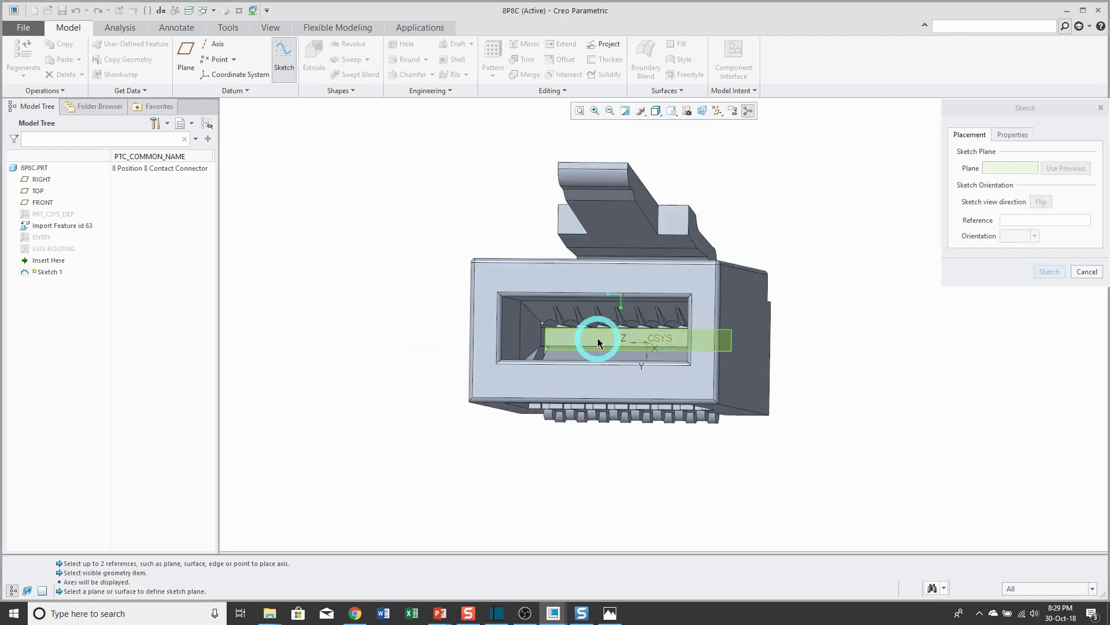
pyautogui.click(598, 338)
pyautogui.moveTo(637, 338)
pyautogui.mouseDown(button='middle')
pyautogui.moveTo(558, 346)
pyautogui.moveTo(596, 335)
pyautogui.moveTo(608, 352)
pyautogui.mouseUp(button='middle')
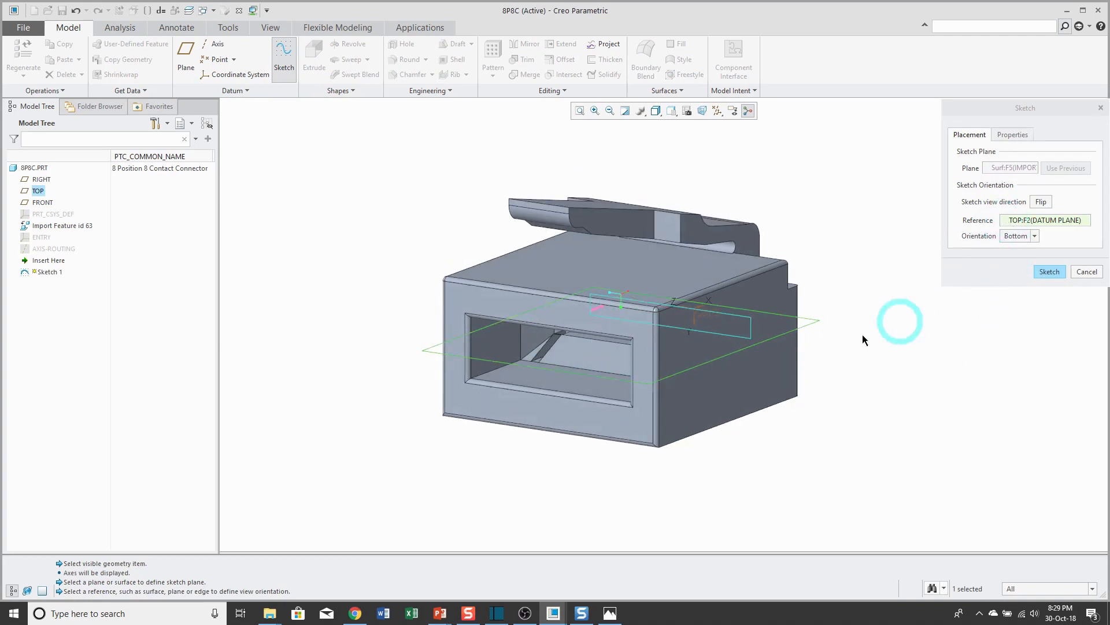
pyautogui.click(580, 380)
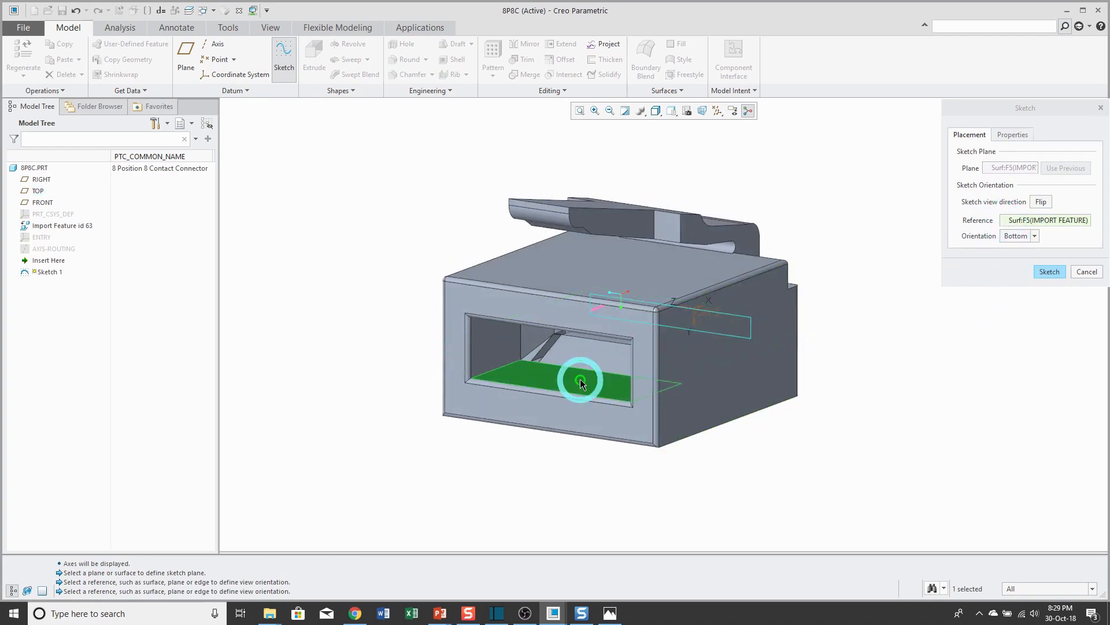
pyautogui.click(1032, 236)
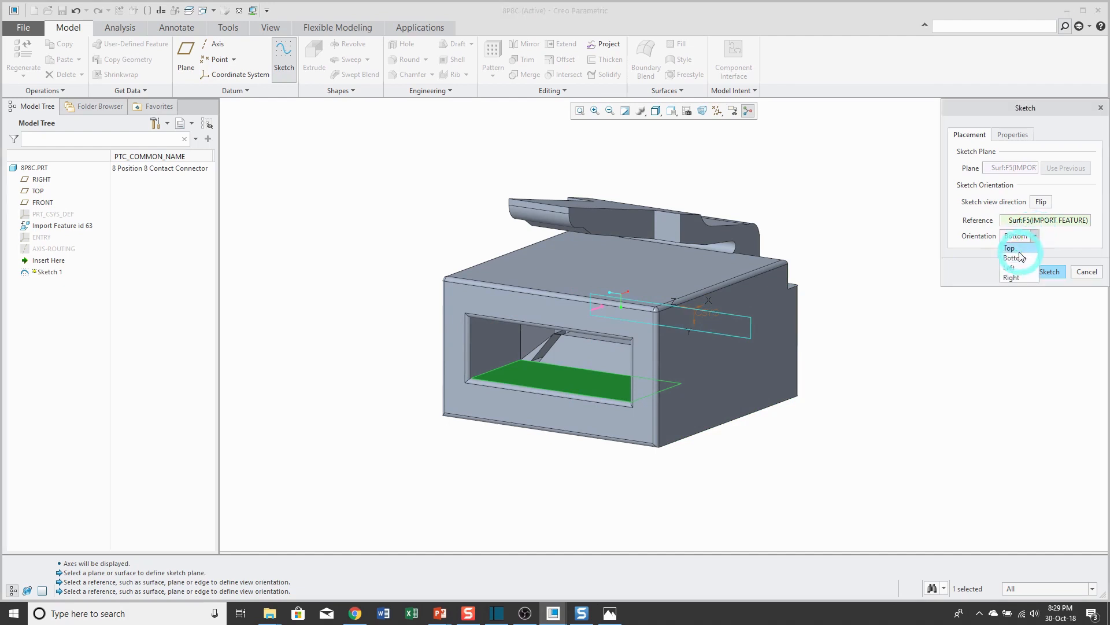
pyautogui.click(1013, 246)
pyautogui.click(1058, 278)
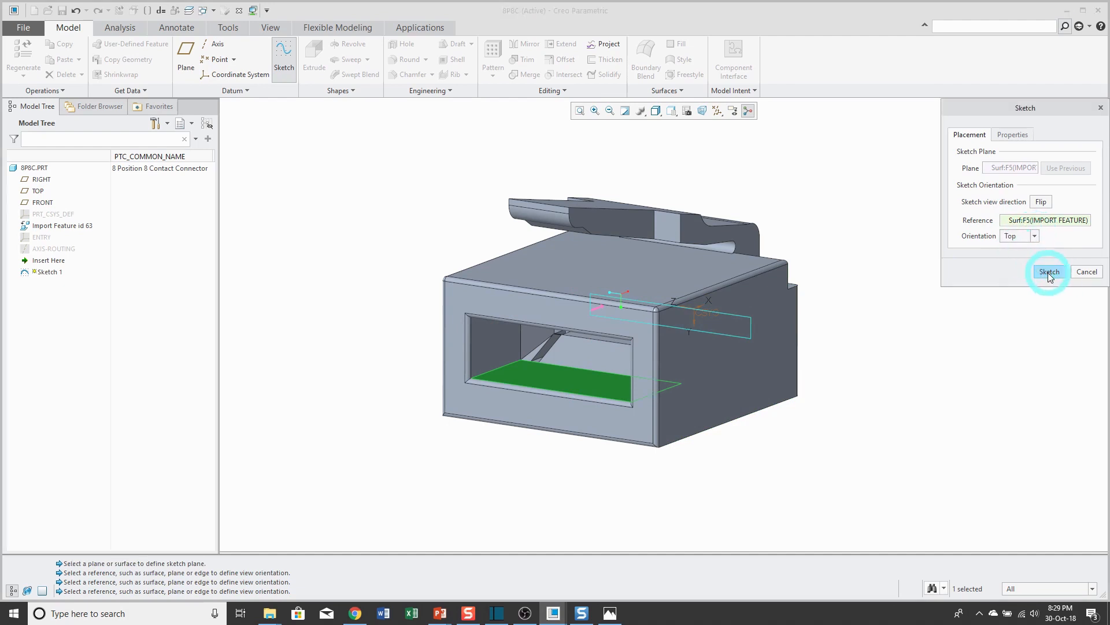
# Add the eight curved wire-channel surfaces inside the opening as sketch references
pyautogui.moveTo(923, 316)
pyautogui.mouseDown(button='middle')
pyautogui.moveTo(886, 314)
pyautogui.moveTo(910, 305)
pyautogui.mouseUp(button='middle')
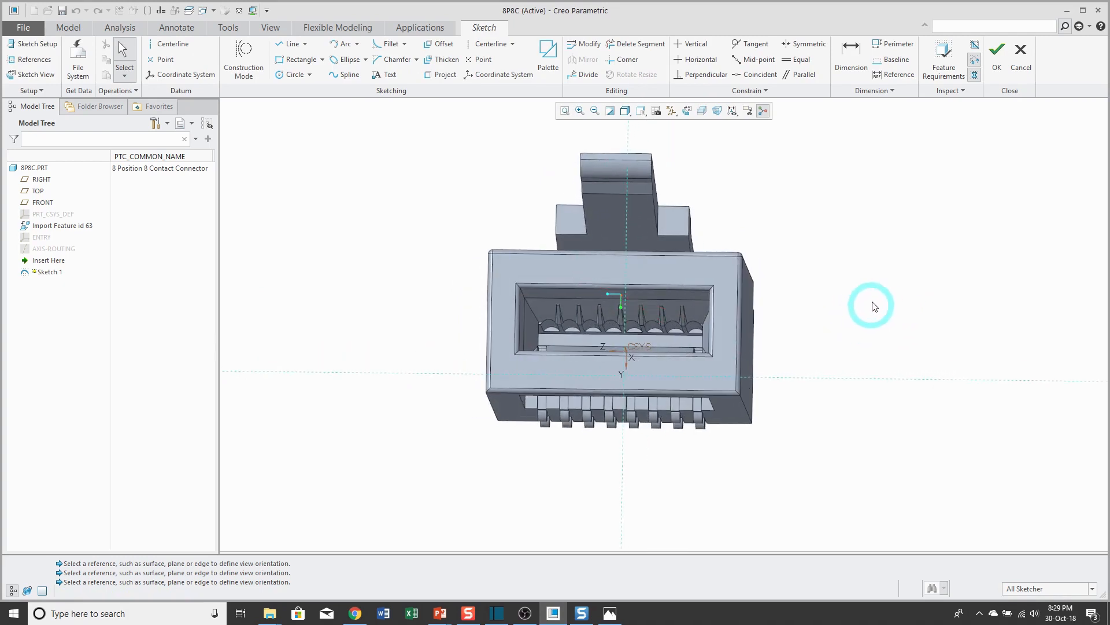
pyautogui.rightClick(873, 242)
pyautogui.click(908, 280)
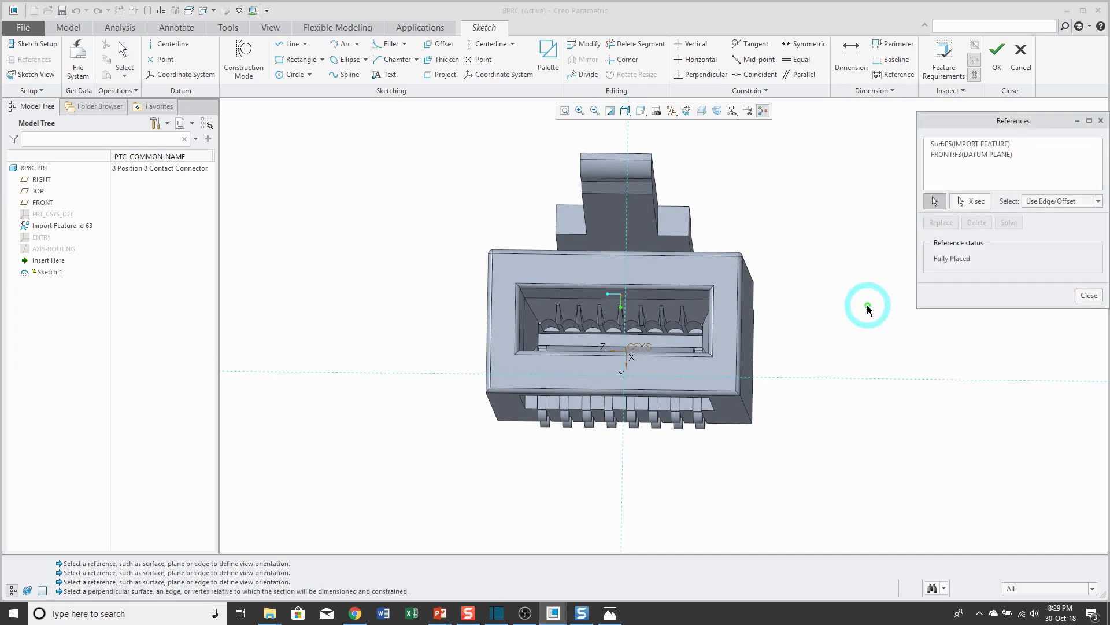
pyautogui.scroll(-1, 717, 380)
pyautogui.scroll(-2, 677, 358)
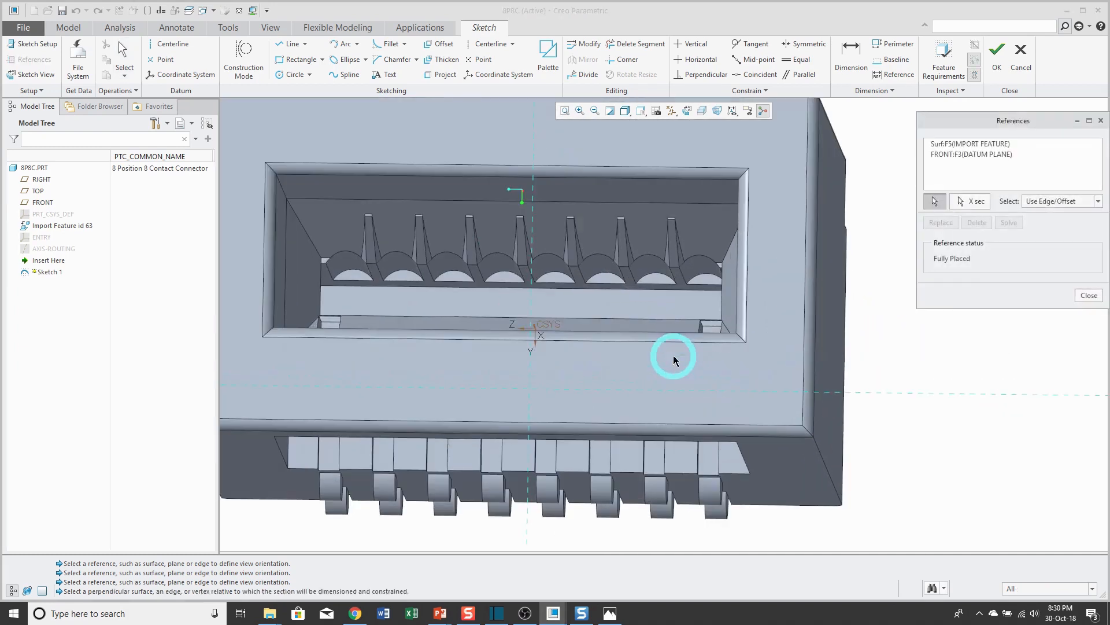
pyautogui.click(695, 275)
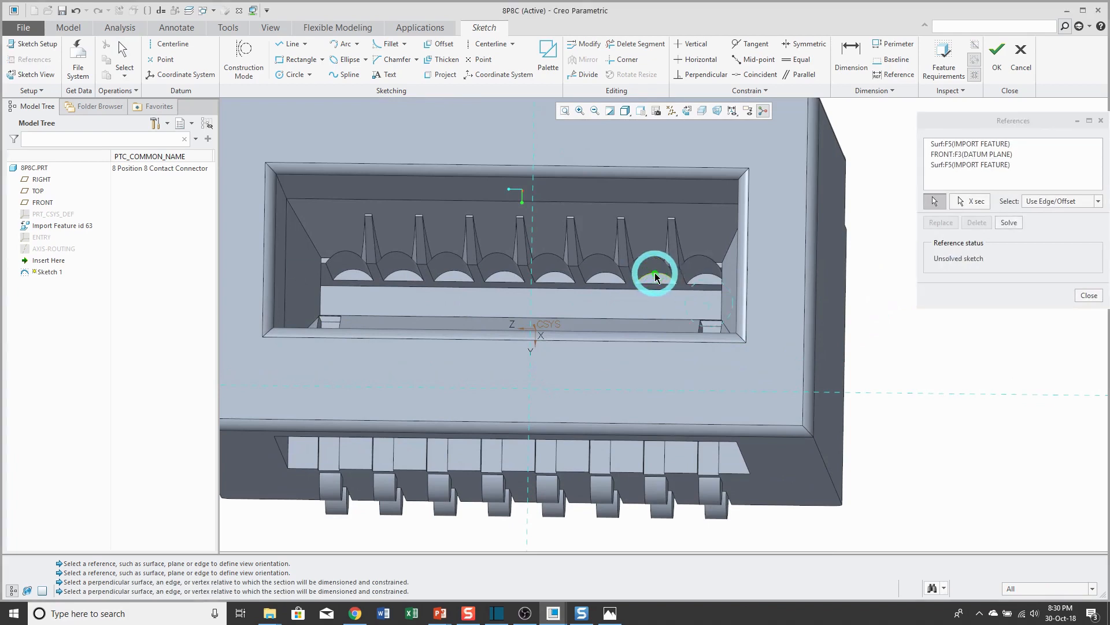
pyautogui.click(652, 266)
pyautogui.click(595, 269)
pyautogui.click(548, 267)
pyautogui.click(496, 266)
pyautogui.click(450, 269)
pyautogui.click(393, 267)
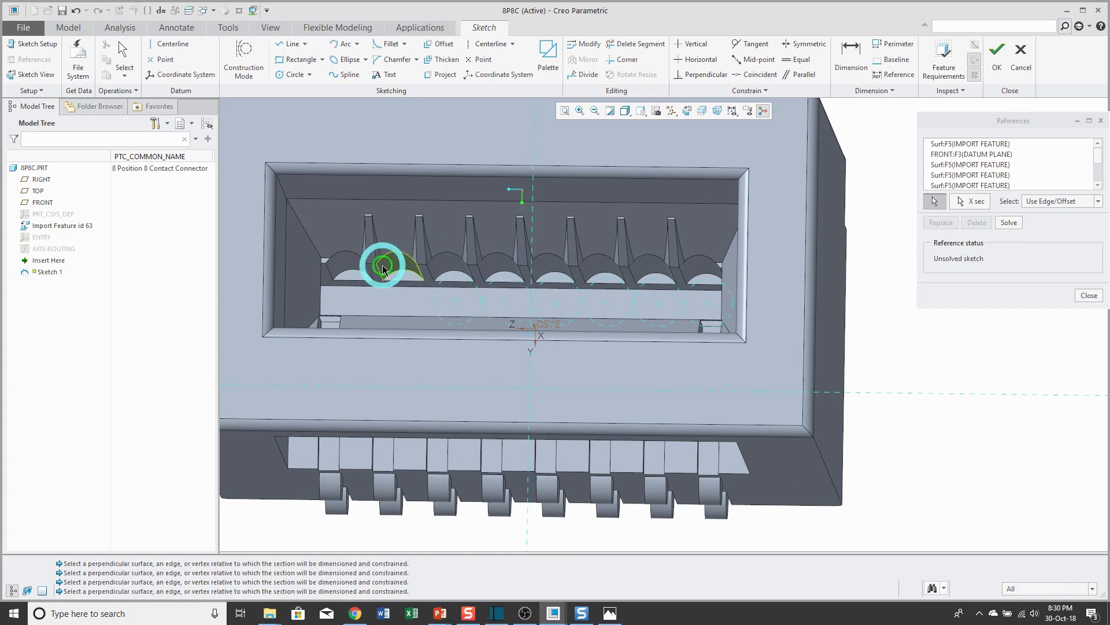
pyautogui.click(342, 268)
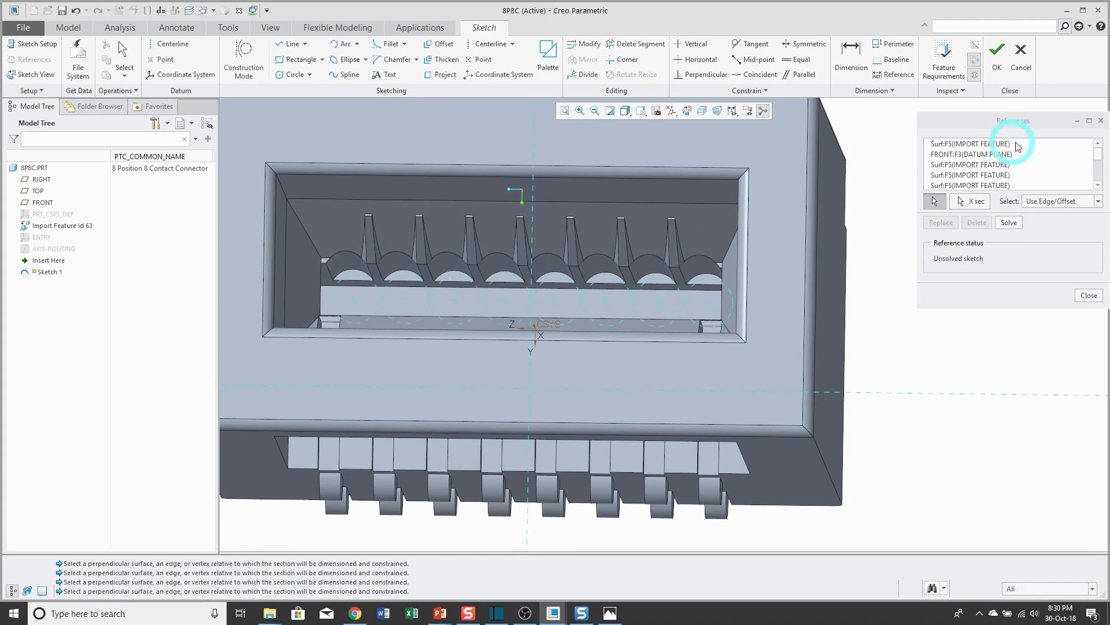
# Delete the two default sketch references, the floor surface and the FRONT plane, and solve the remaining references
pyautogui.click(981, 146)
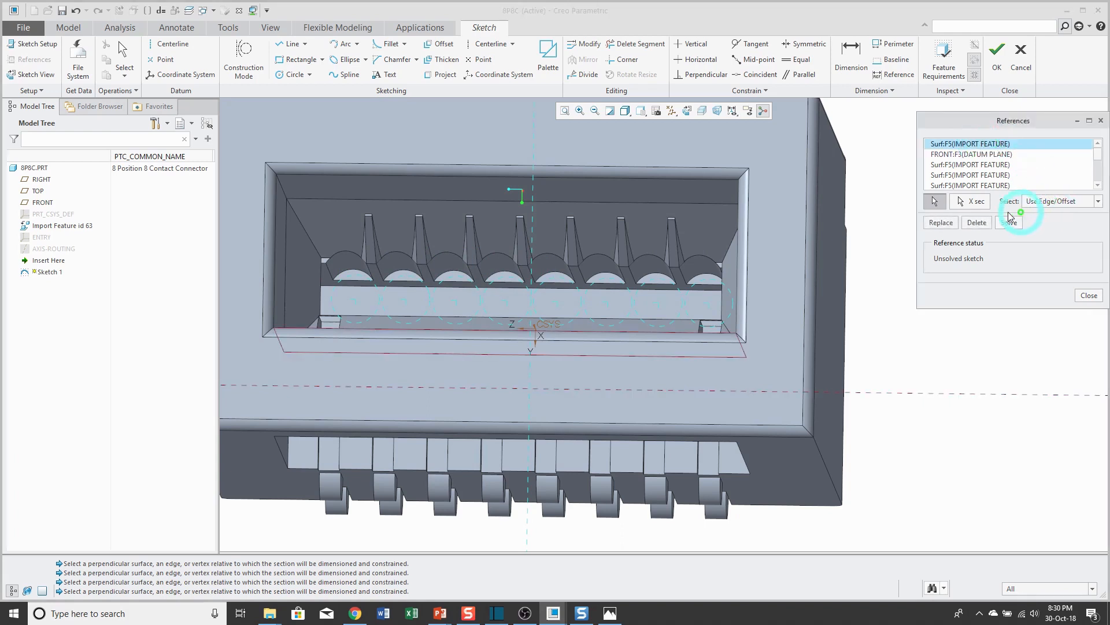
pyautogui.click(976, 223)
pyautogui.click(976, 223)
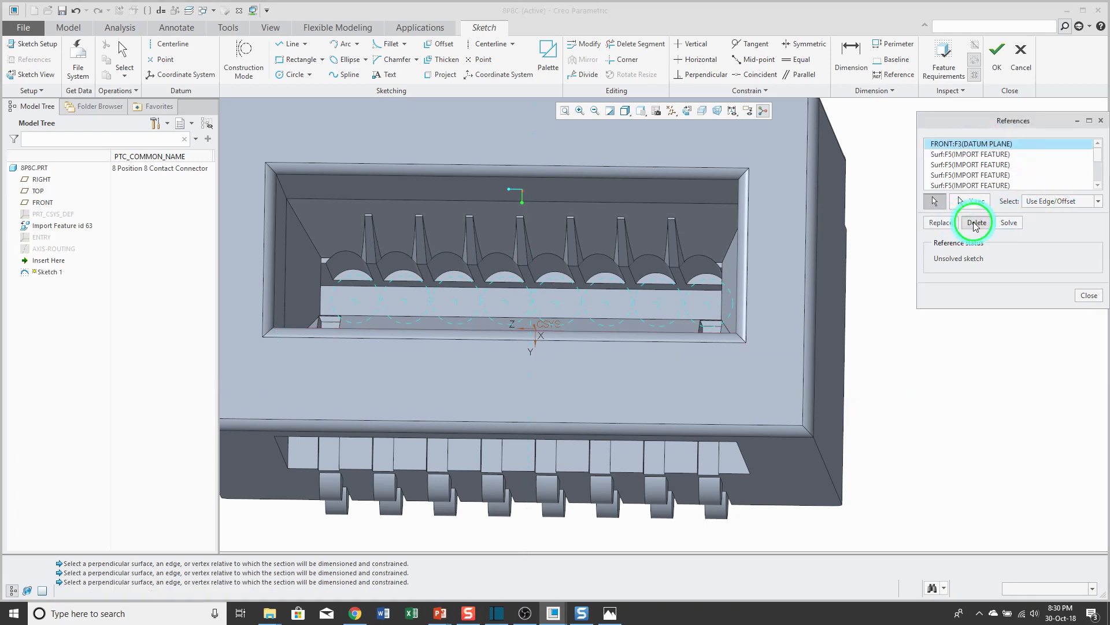
pyautogui.click(1010, 222)
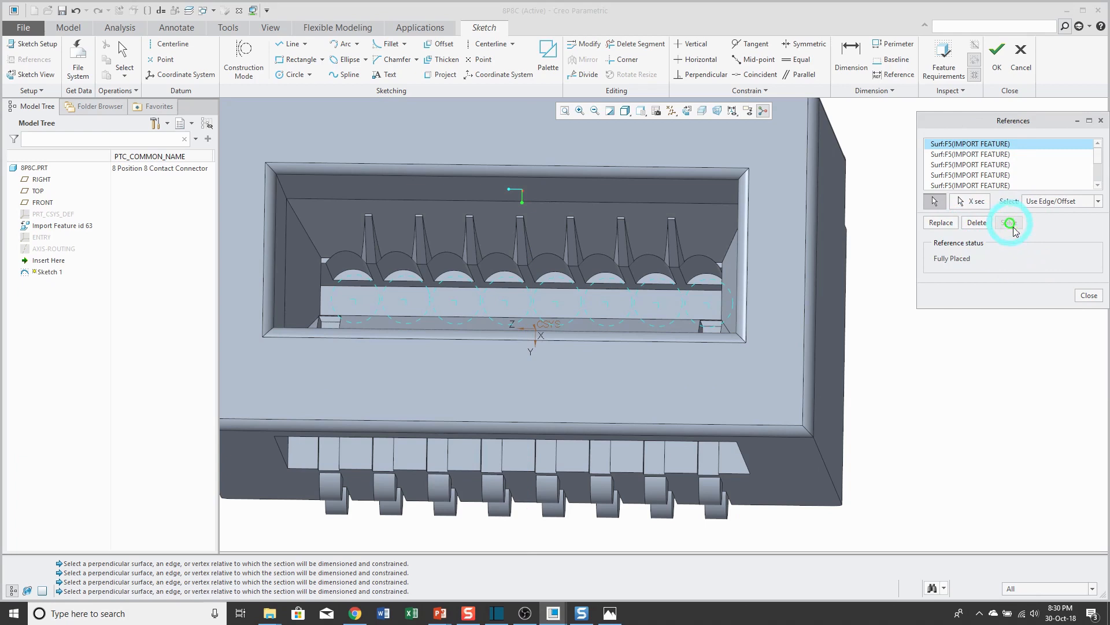
pyautogui.click(1088, 294)
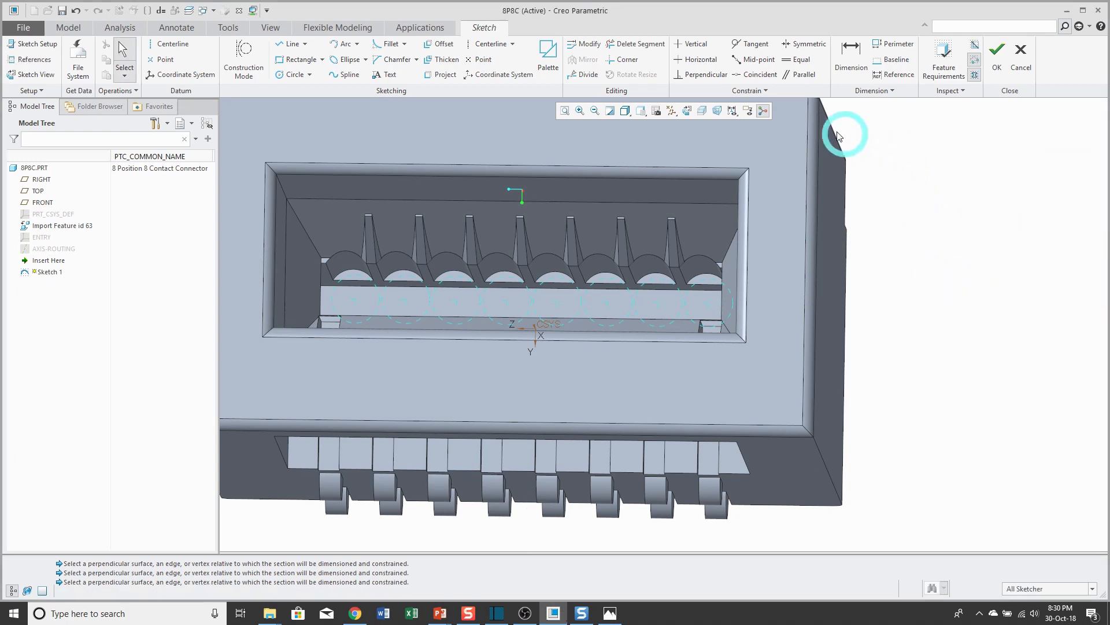
# Orient the view parallel to the sketch plane and display the model as Wireframe
pyautogui.click(687, 110)
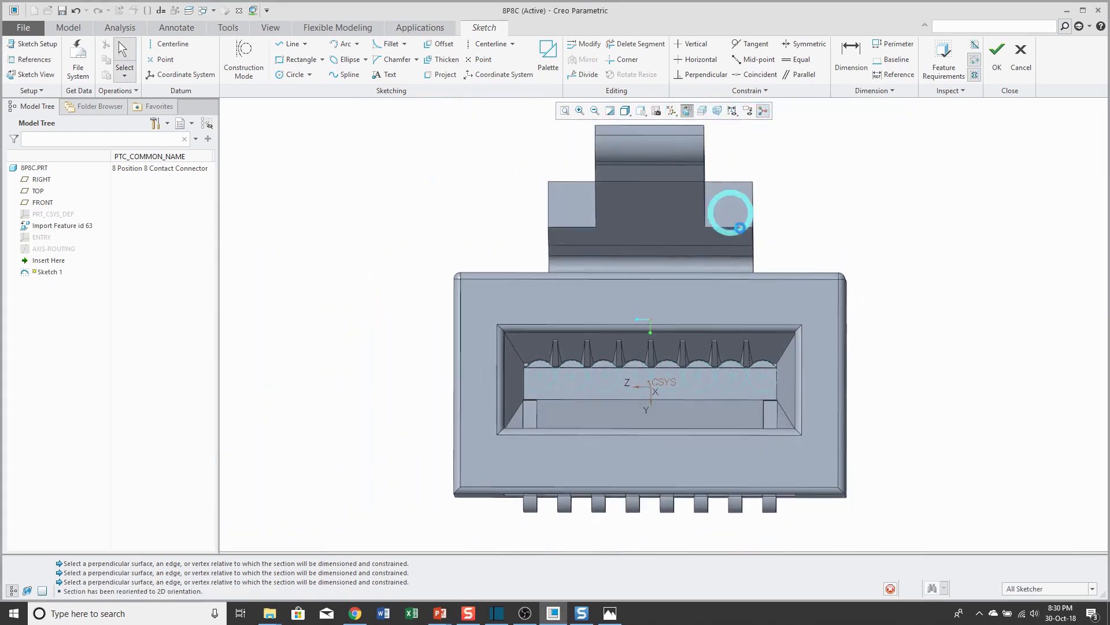
pyautogui.scroll(-1, 804, 409)
pyautogui.scroll(-1, 622, 424)
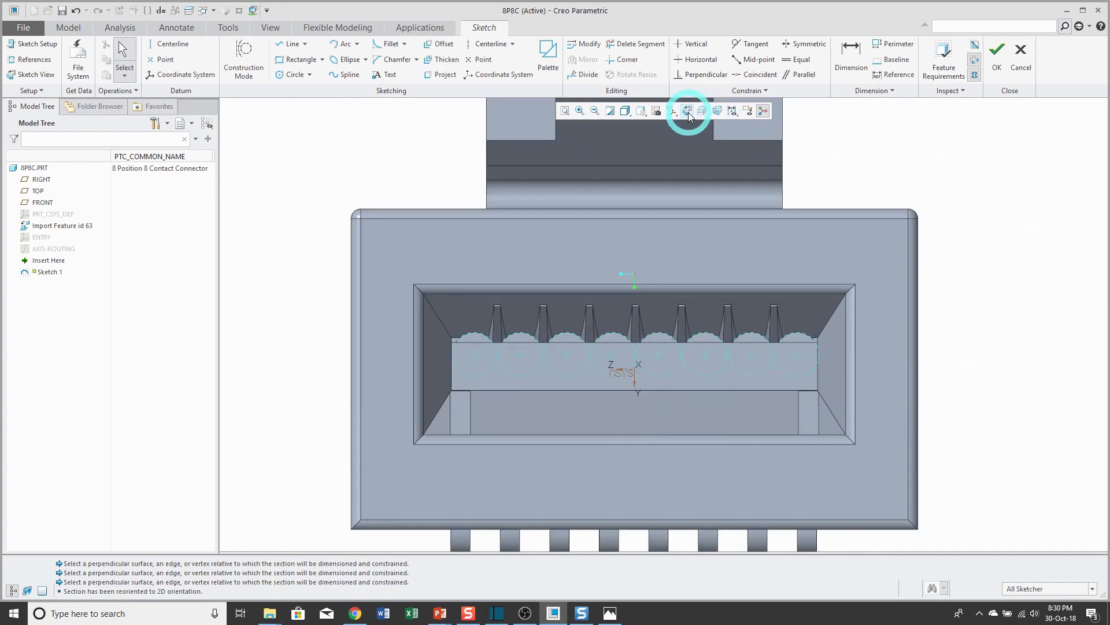
pyautogui.click(627, 113)
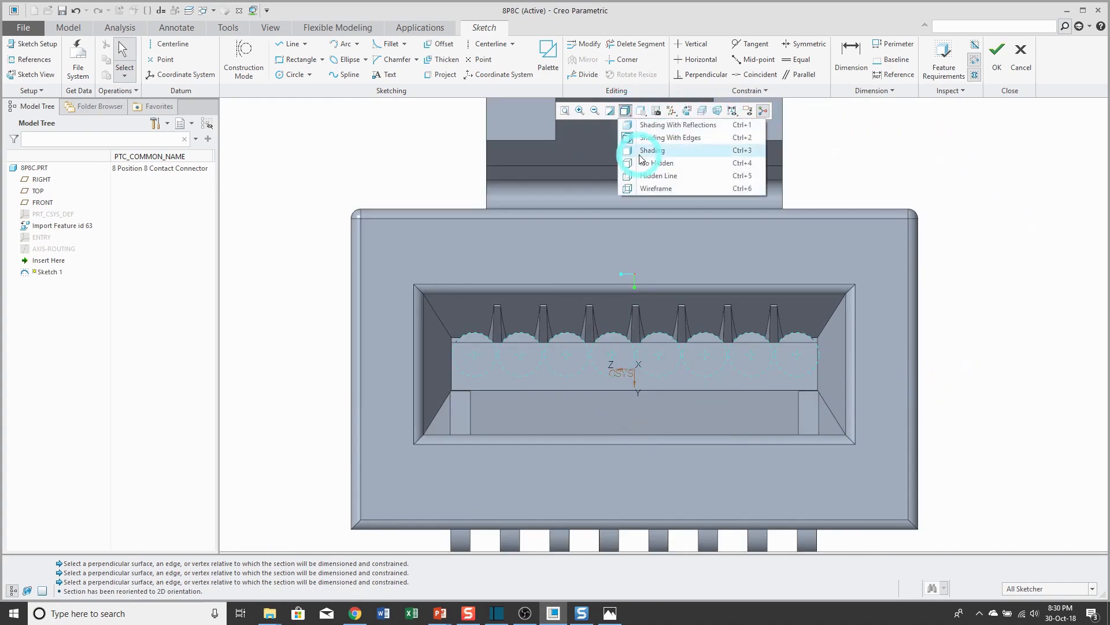
pyautogui.click(652, 188)
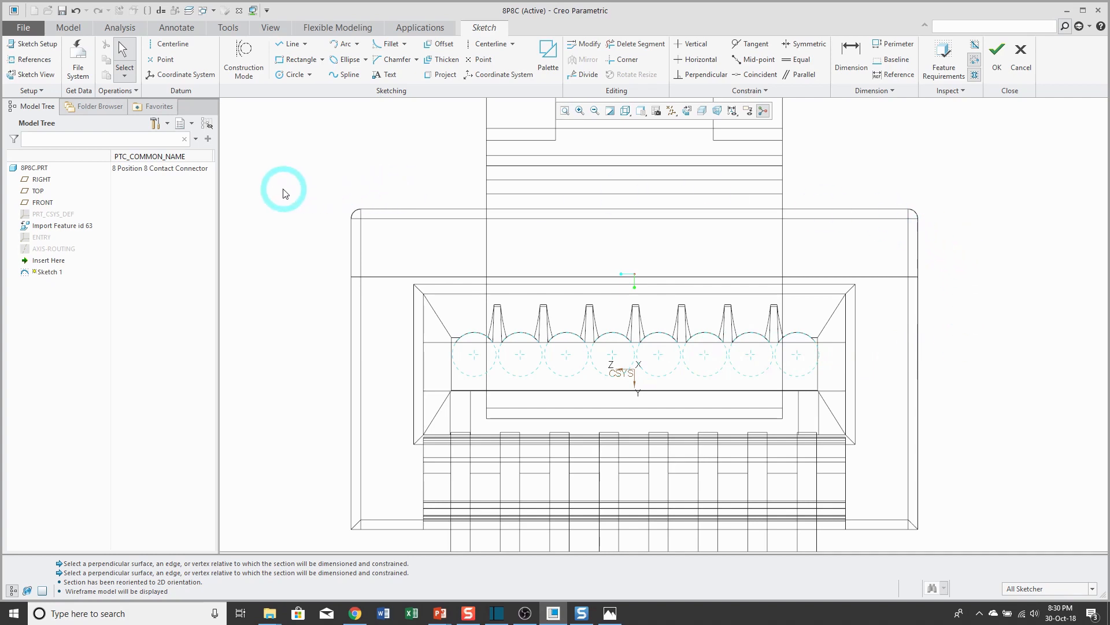
# Place a datum coordinate system at the centre of each of the eight circular wire-channel references
pyautogui.click(181, 80)
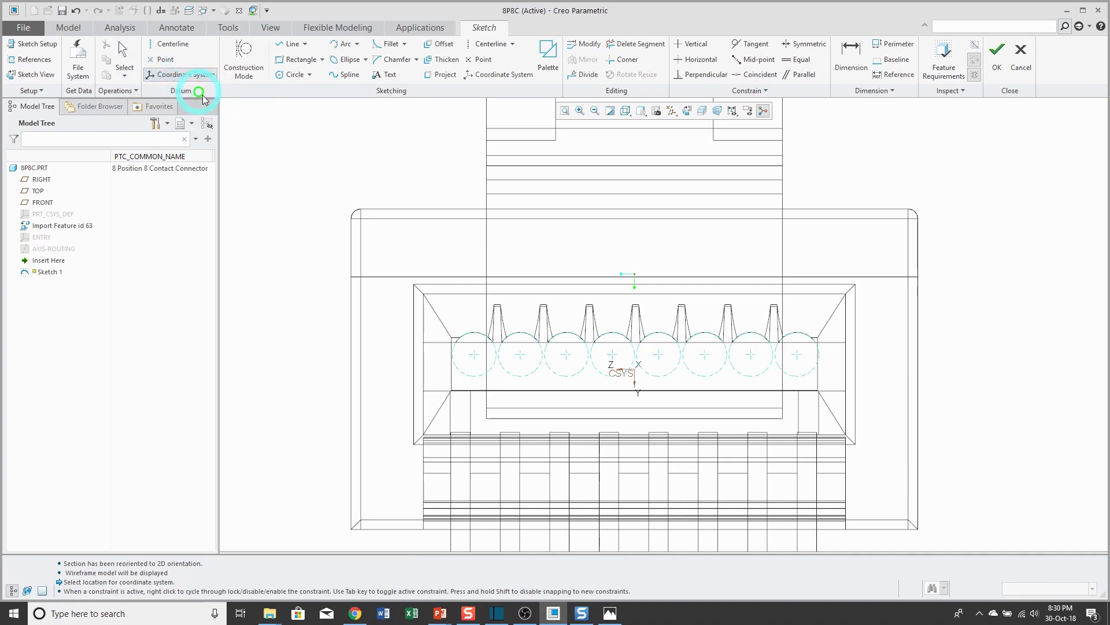
pyautogui.click(798, 354)
pyautogui.click(751, 354)
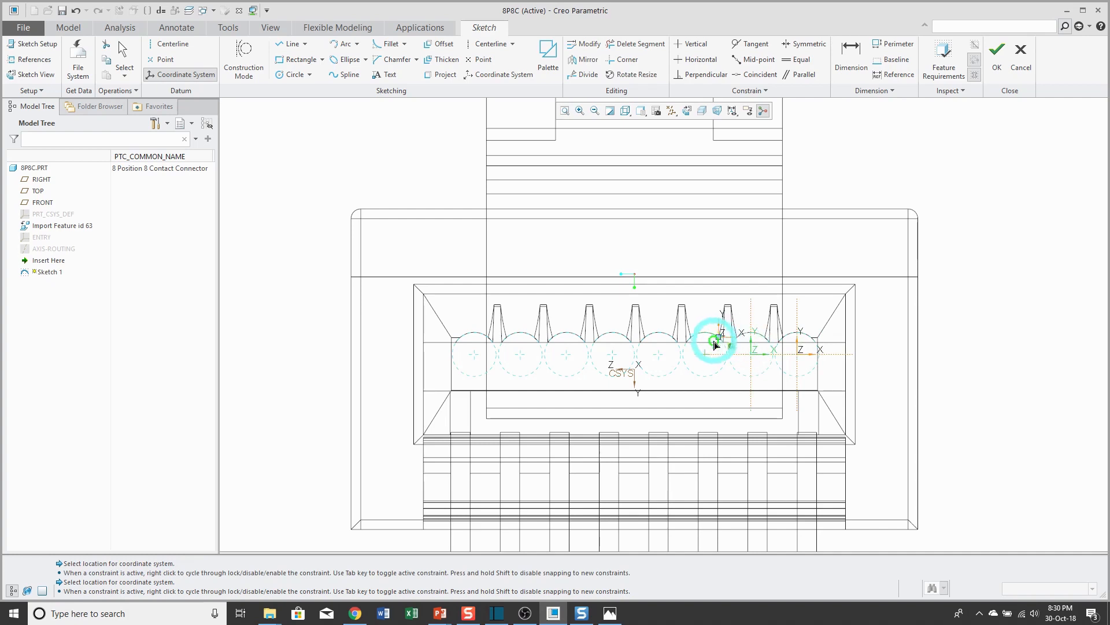
pyautogui.click(705, 354)
pyautogui.click(659, 353)
pyautogui.click(613, 354)
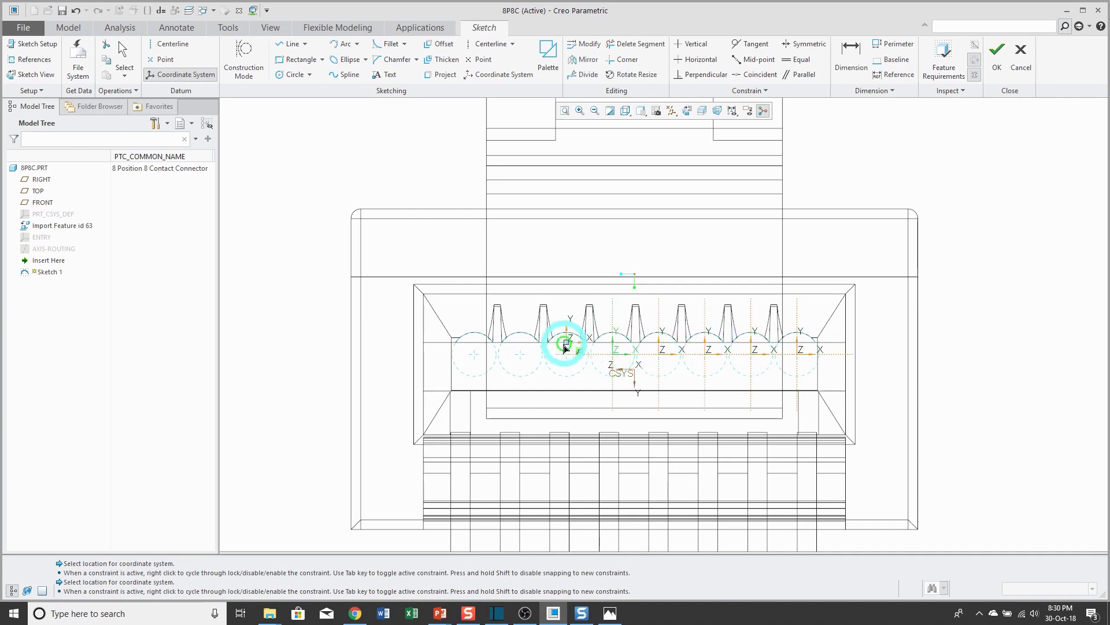
pyautogui.click(566, 353)
pyautogui.click(521, 353)
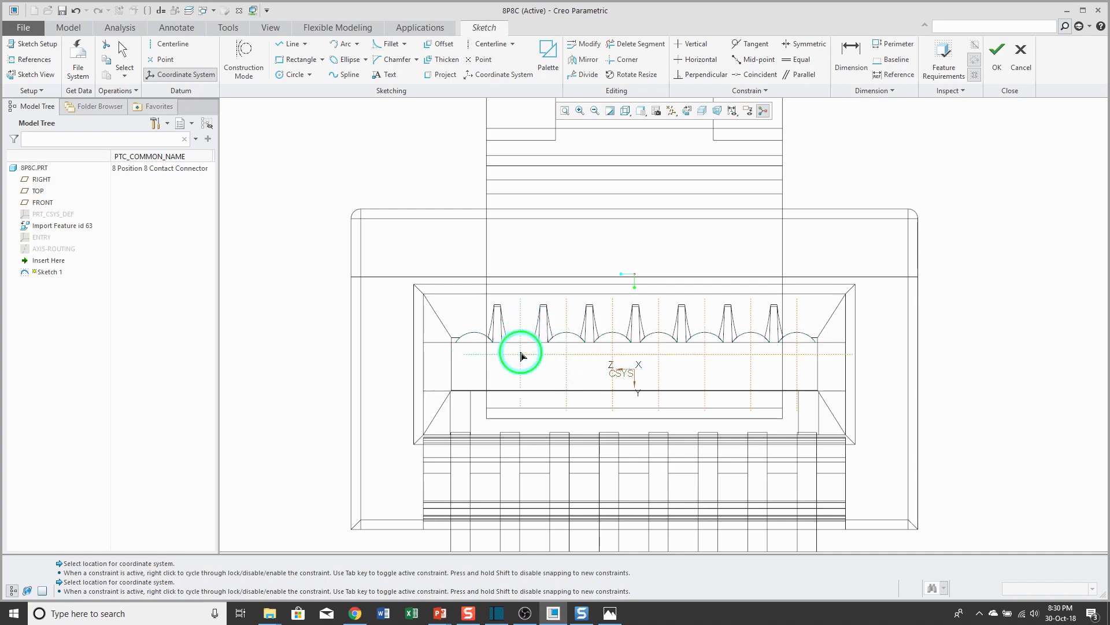
pyautogui.click(474, 353)
# Switch the display back to Shading With Edges and end the coordinate system placement
pyautogui.scroll(2, 532, 347)
pyautogui.moveTo(550, 334); pyautogui.dragTo(518, 354, button='middle')
pyautogui.click(625, 111)
pyautogui.click(655, 140)
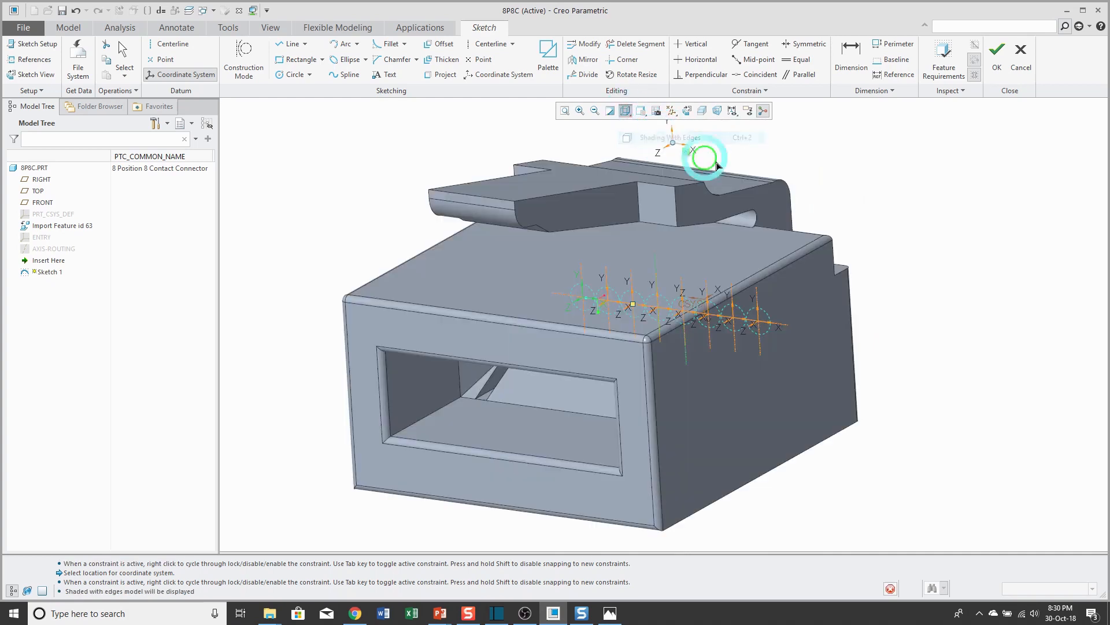
pyautogui.moveTo(842, 211)
pyautogui.mouseDown(button='middle')
pyautogui.moveTo(877, 209)
pyautogui.moveTo(887, 221)
pyautogui.mouseUp(button='middle')
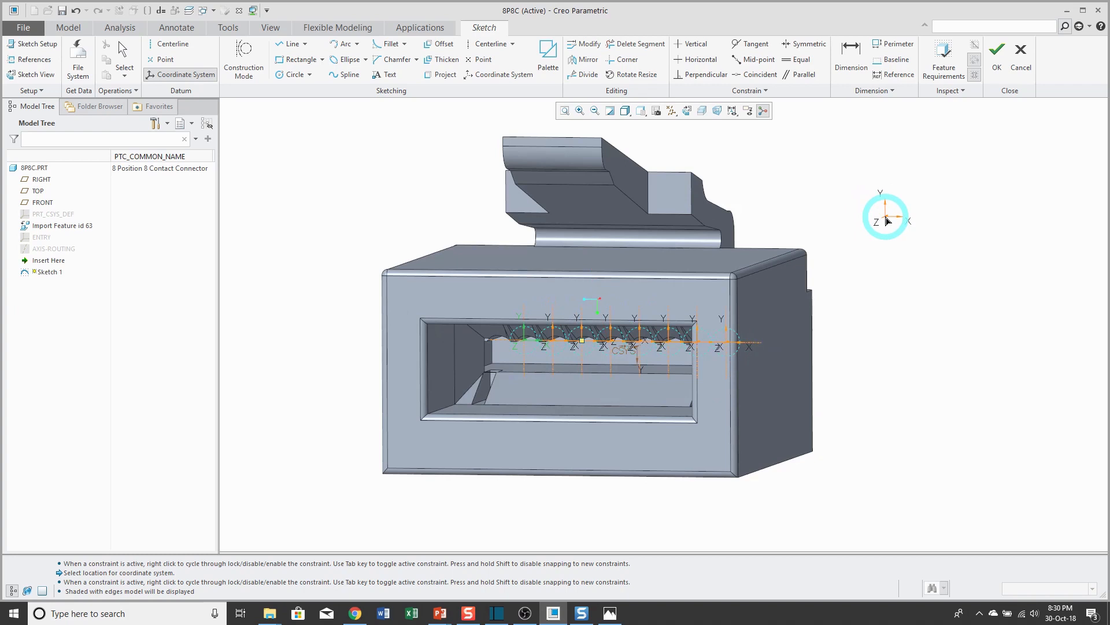
pyautogui.middleClick(863, 205)
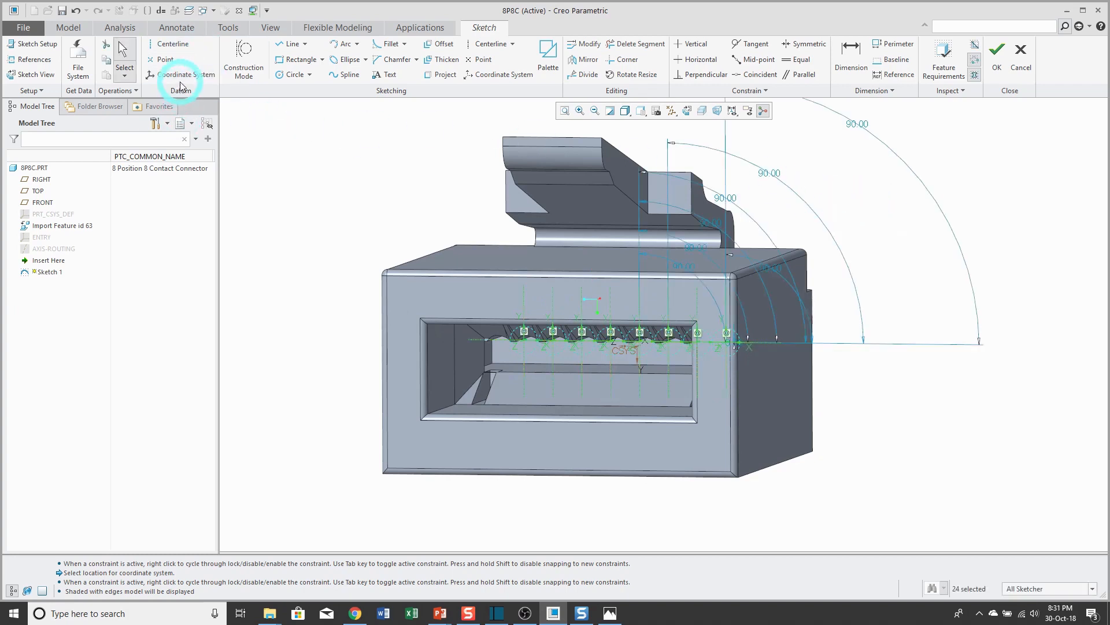
# Lock the 90° angle dimensions of the eight sketched coordinate systems and complete the sketch
pyautogui.scroll(2, 476, 321)
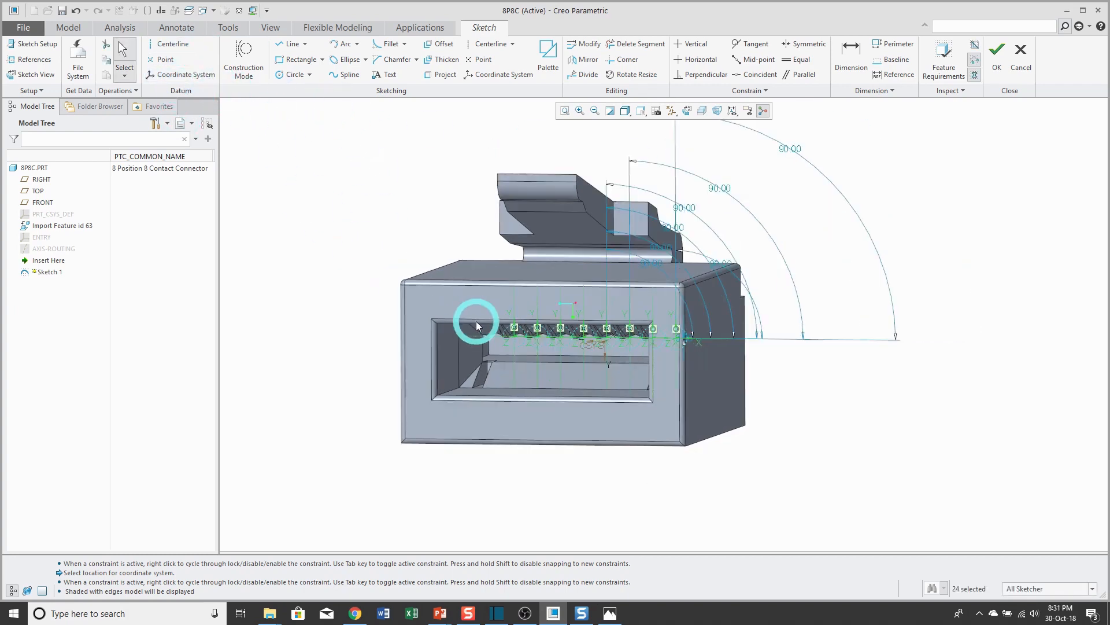
pyautogui.scroll(3, 476, 321)
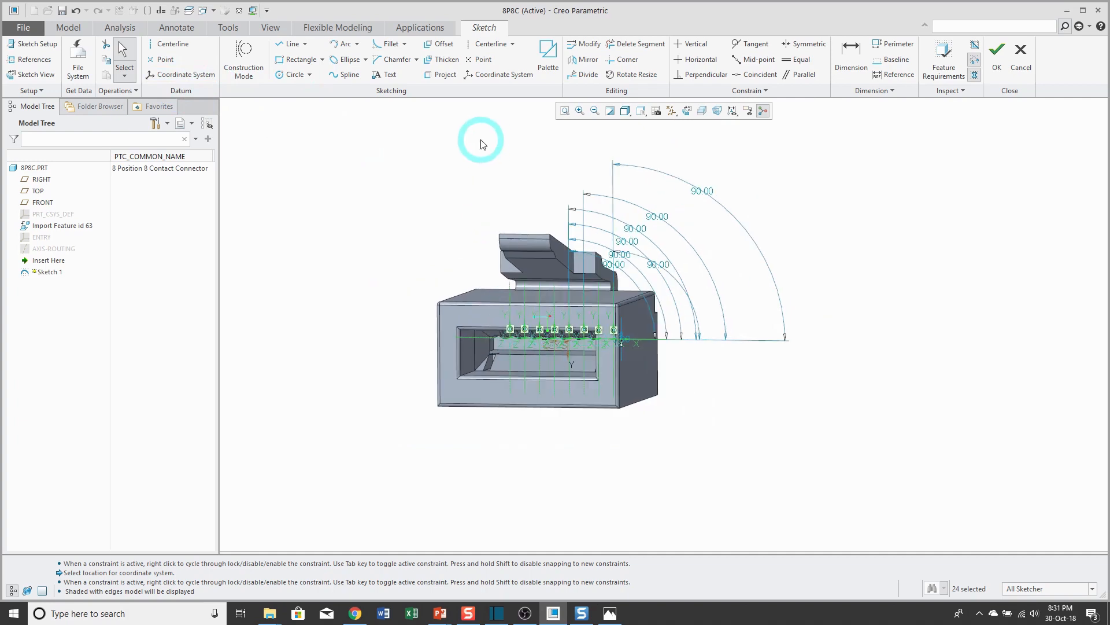
pyautogui.moveTo(479, 138); pyautogui.dragTo(901, 404)
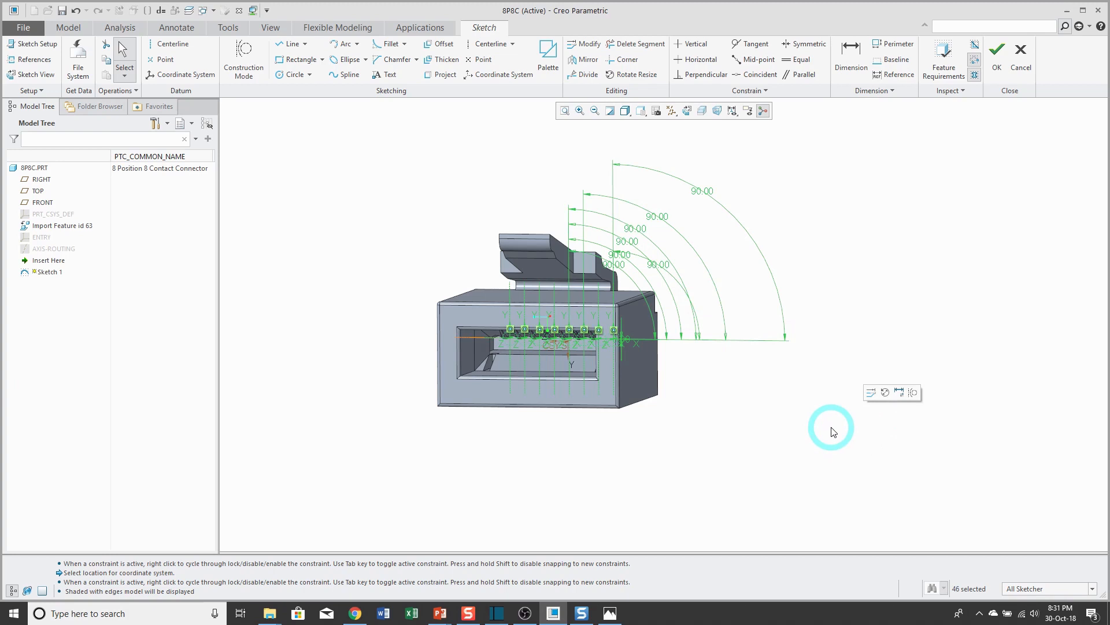
pyautogui.press('Delete')
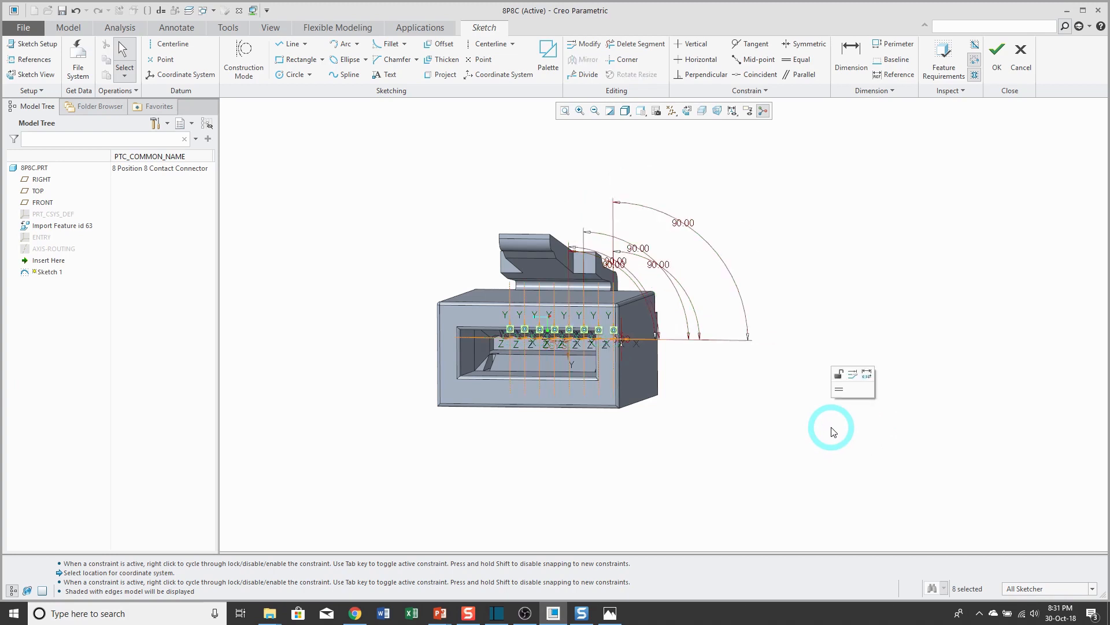
pyautogui.scroll(2, 762, 334)
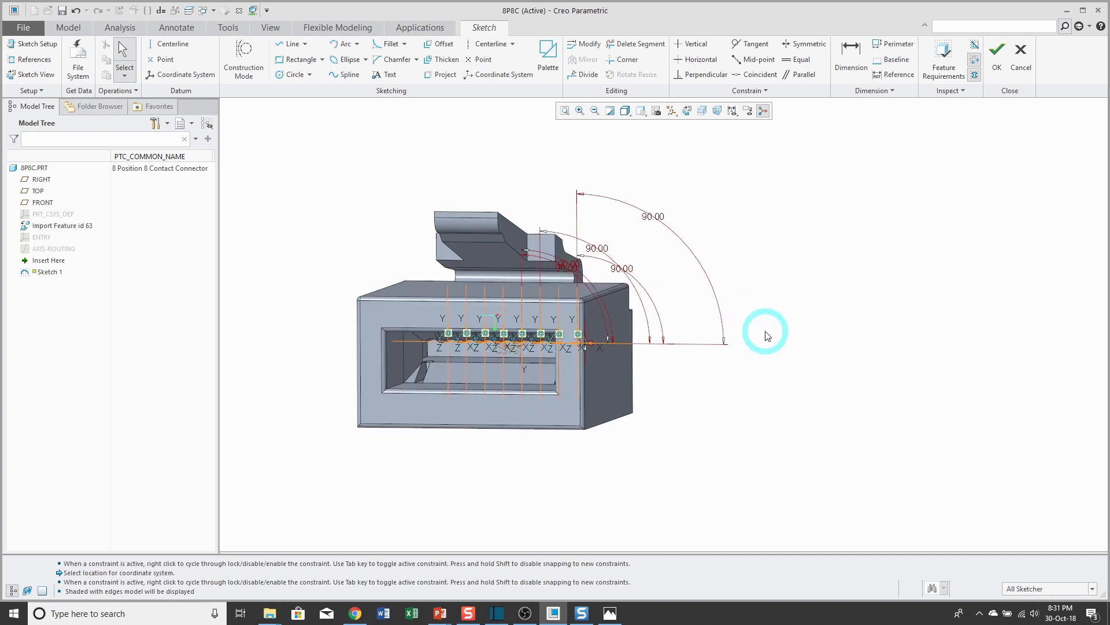
pyautogui.rightClick(784, 321)
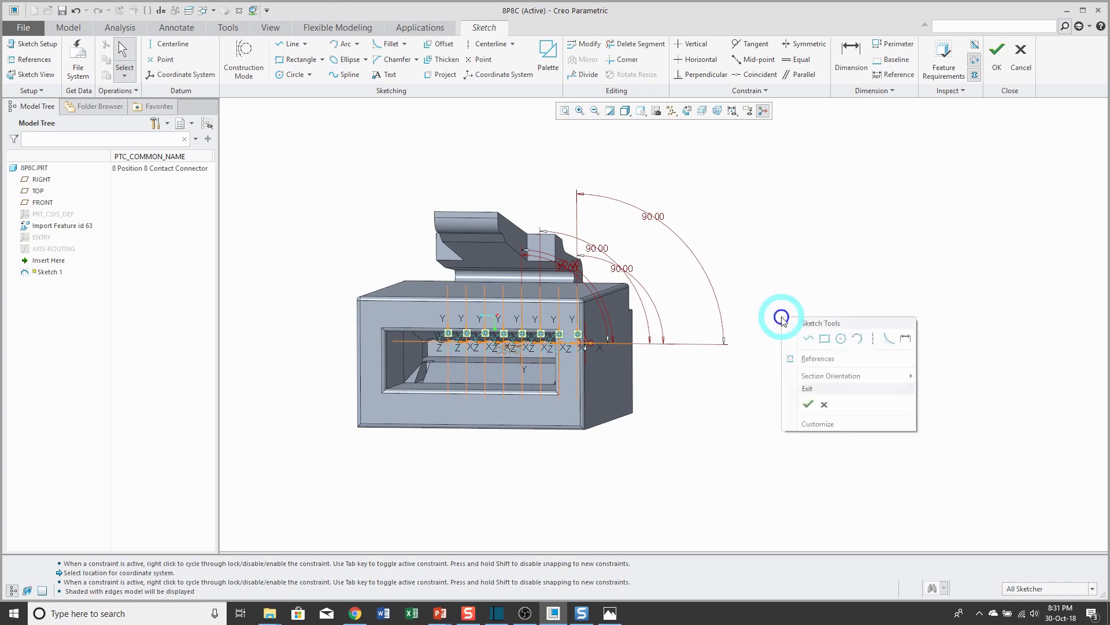
pyautogui.click(807, 405)
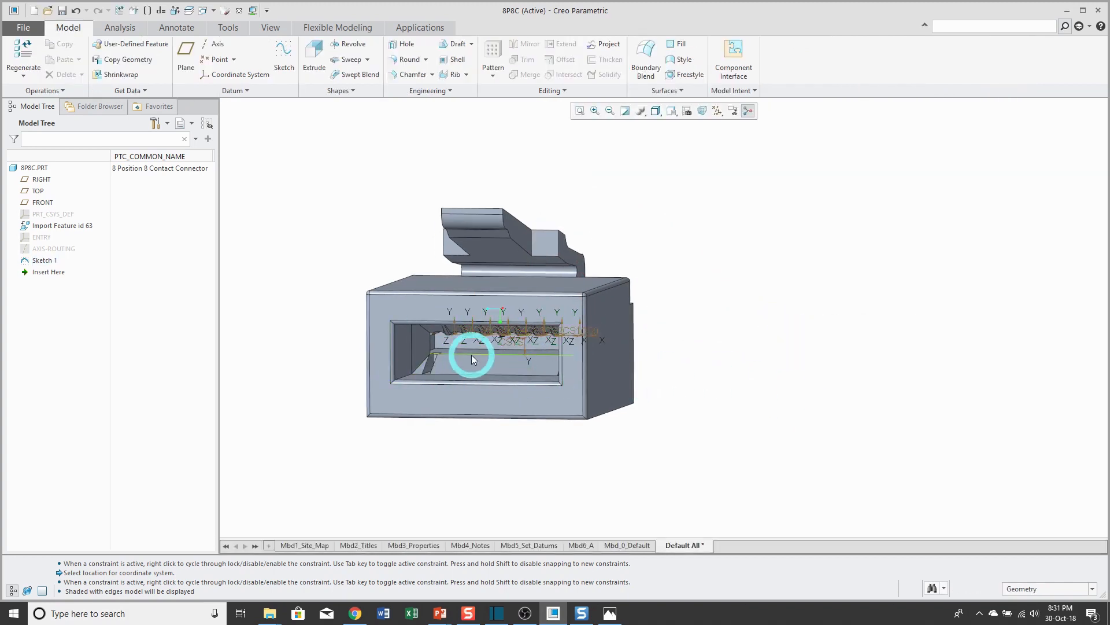
# Start a datum coordinate system referencing the sketched coordinate system CS0, restricting selection to coordinate systems and keeping zero Cartesian offsets
pyautogui.scroll(-2, 471, 355)
pyautogui.moveTo(521, 342)
pyautogui.mouseDown(button='middle')
pyautogui.moveTo(565, 330)
pyautogui.moveTo(560, 255)
pyautogui.mouseUp(button='middle')
pyautogui.scroll(-3, 627, 376)
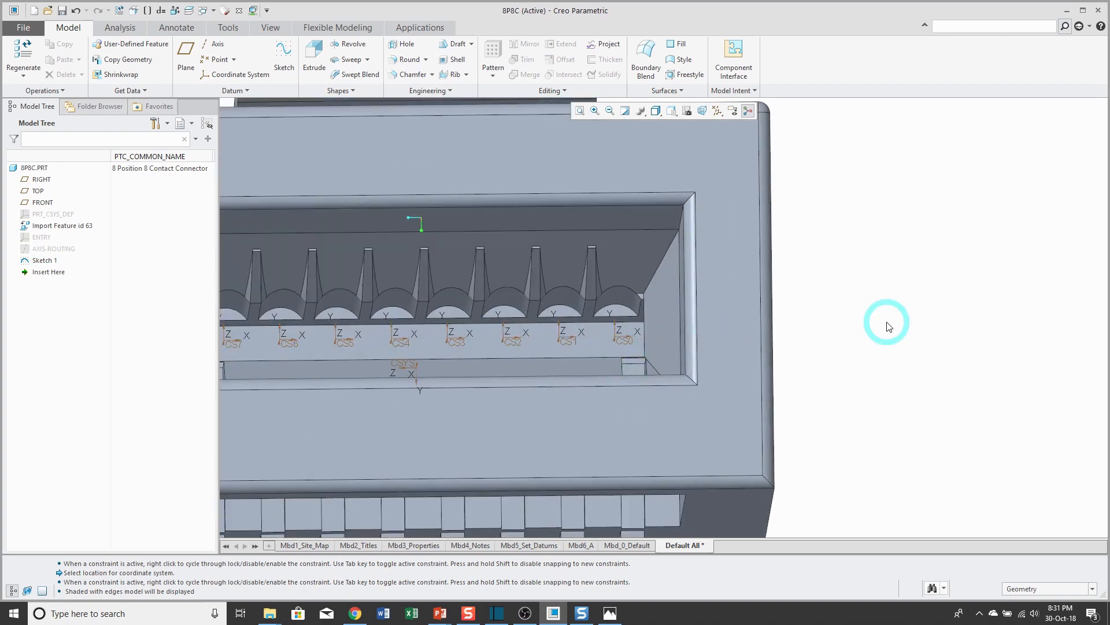
pyautogui.scroll(1, 889, 325)
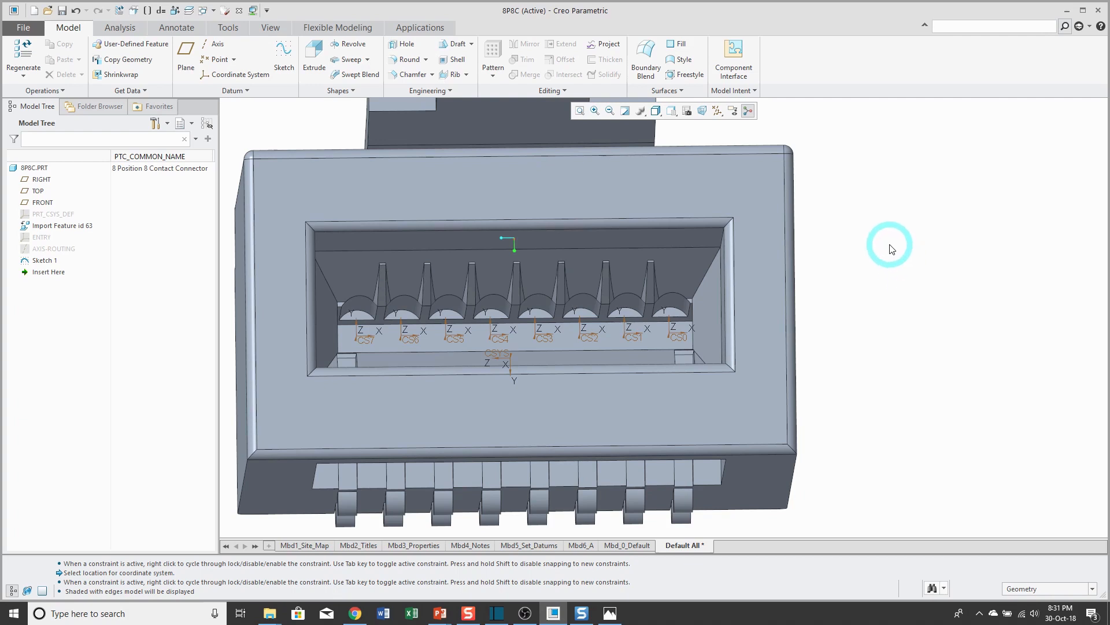
pyautogui.click(225, 75)
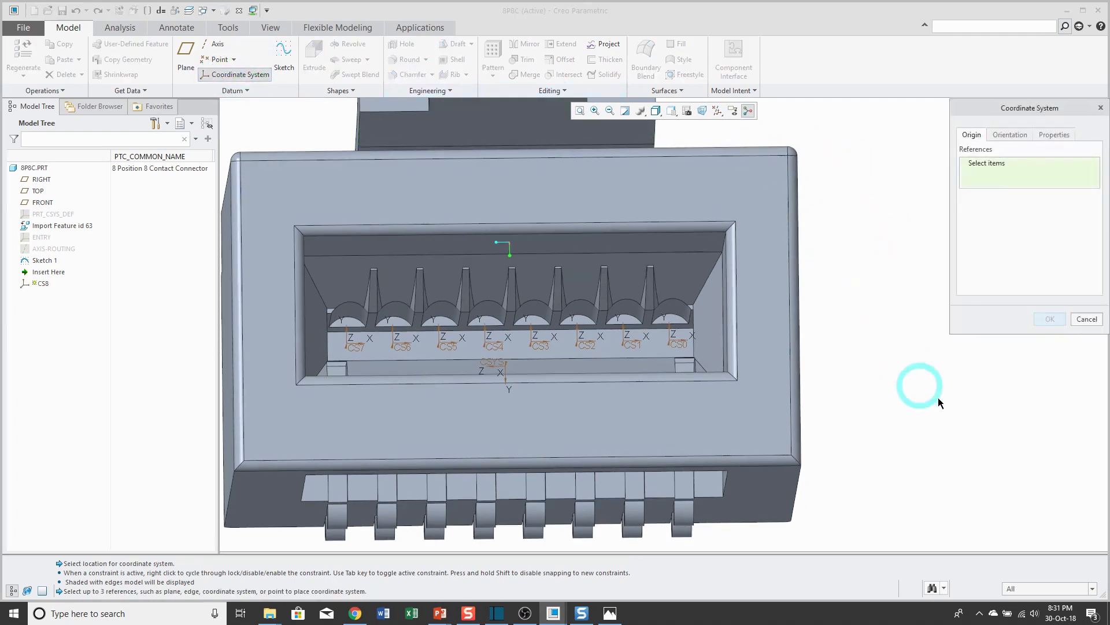
pyautogui.click(1049, 588)
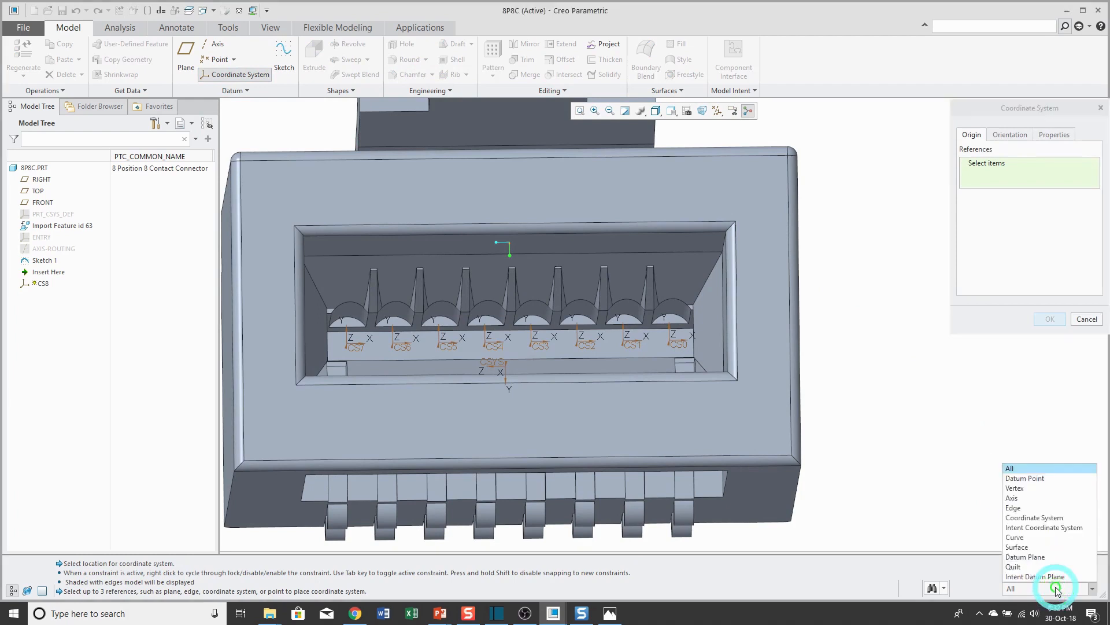
pyautogui.click(1051, 517)
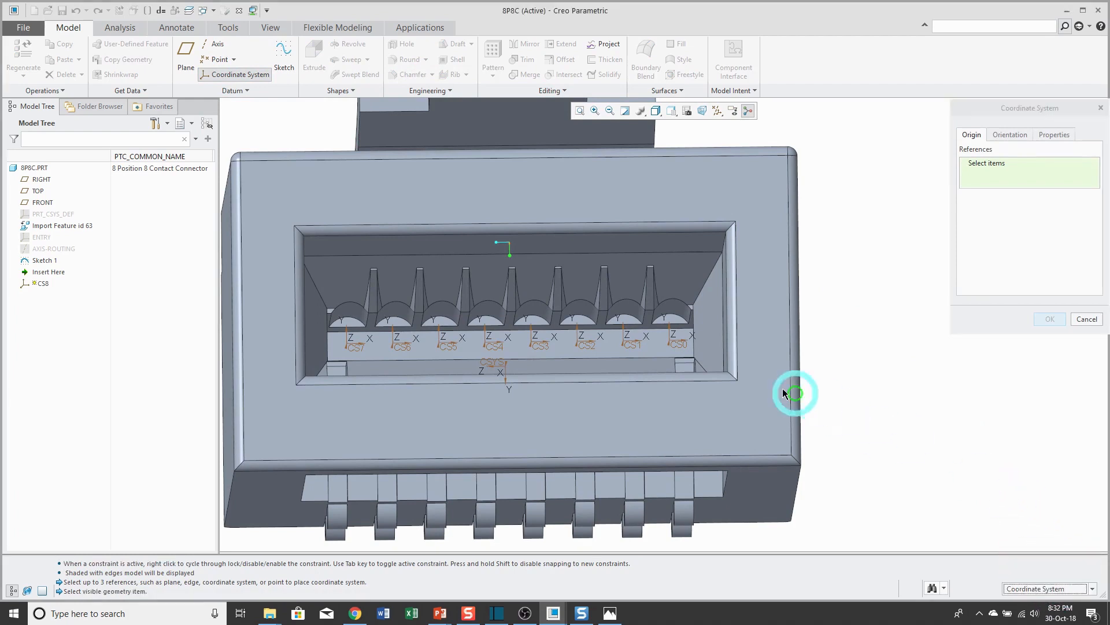
pyautogui.click(688, 351)
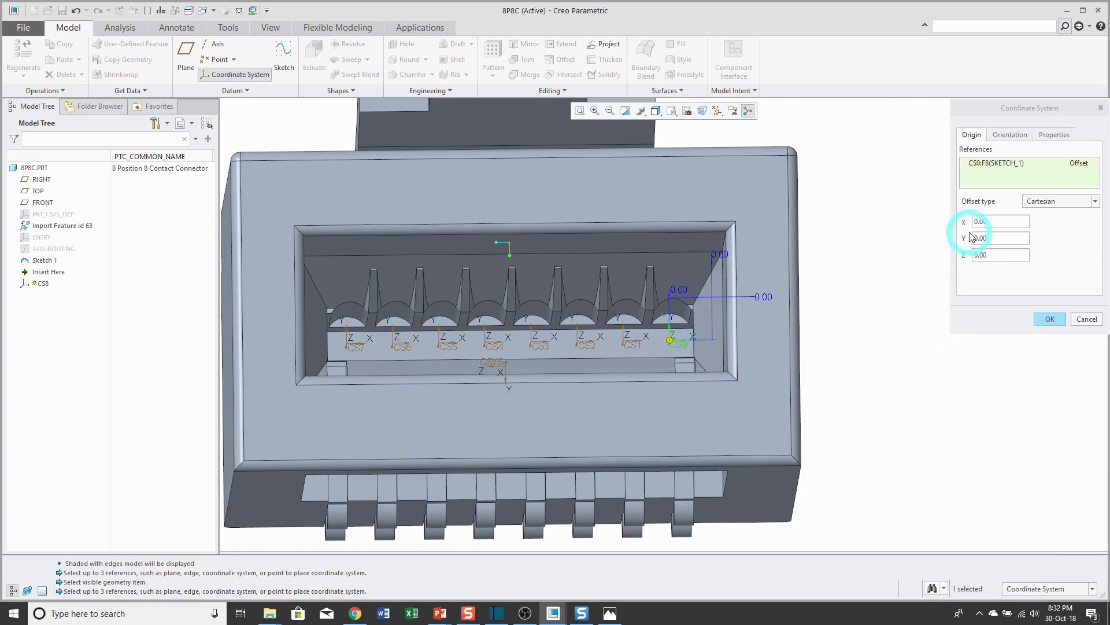
# Name the new coordinate system 1, keep its orientation unrotated, and create it
pyautogui.click(1016, 135)
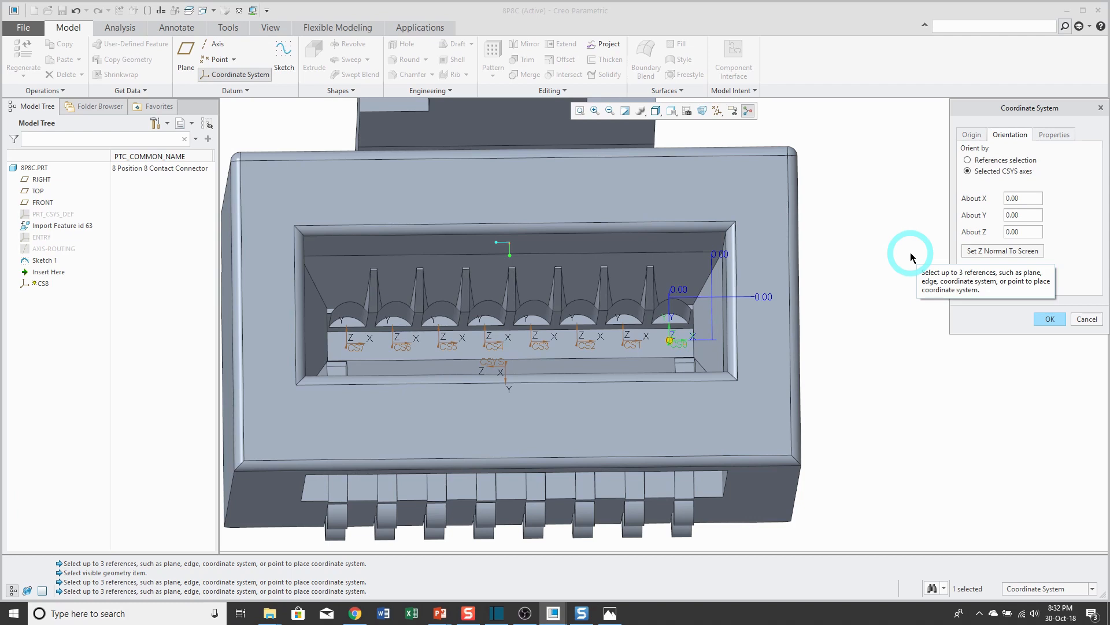
pyautogui.click(1049, 139)
pyautogui.doubleClick(1044, 156)
pyautogui.write('1')
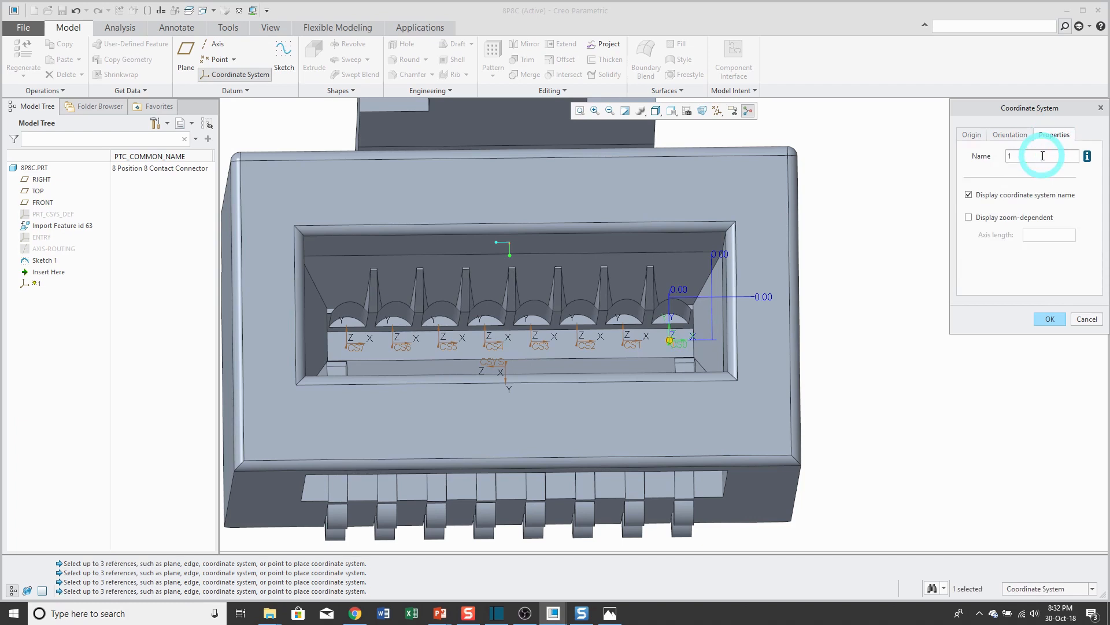
pyautogui.click(1050, 318)
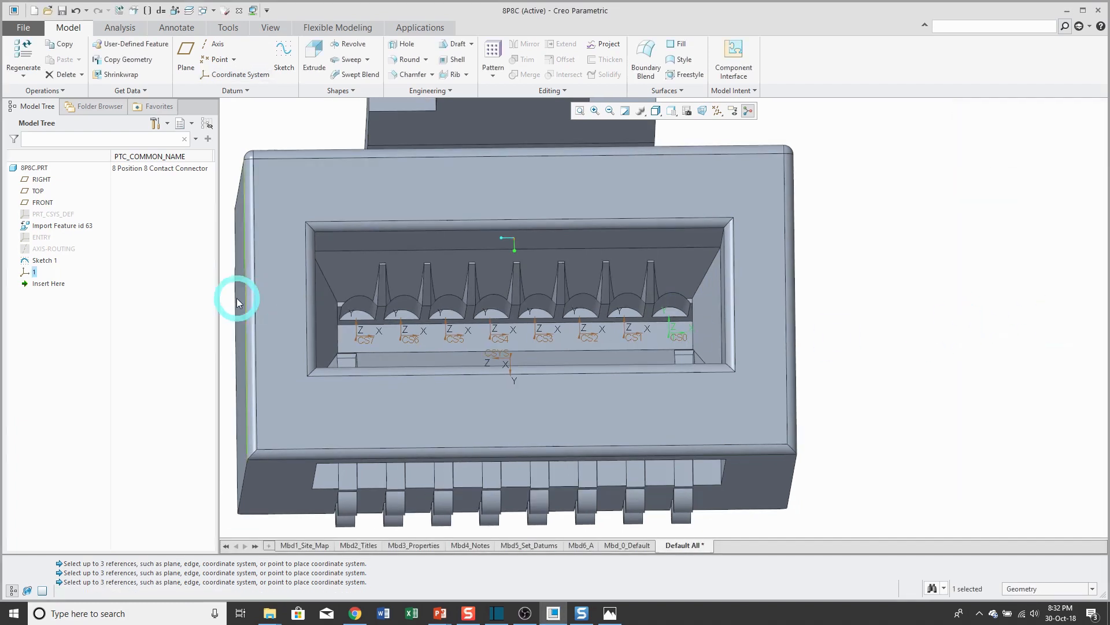
# Pattern coordinate system 1 with a Point pattern that uses Sketch 1 for the member locations
pyautogui.rightClick(35, 273)
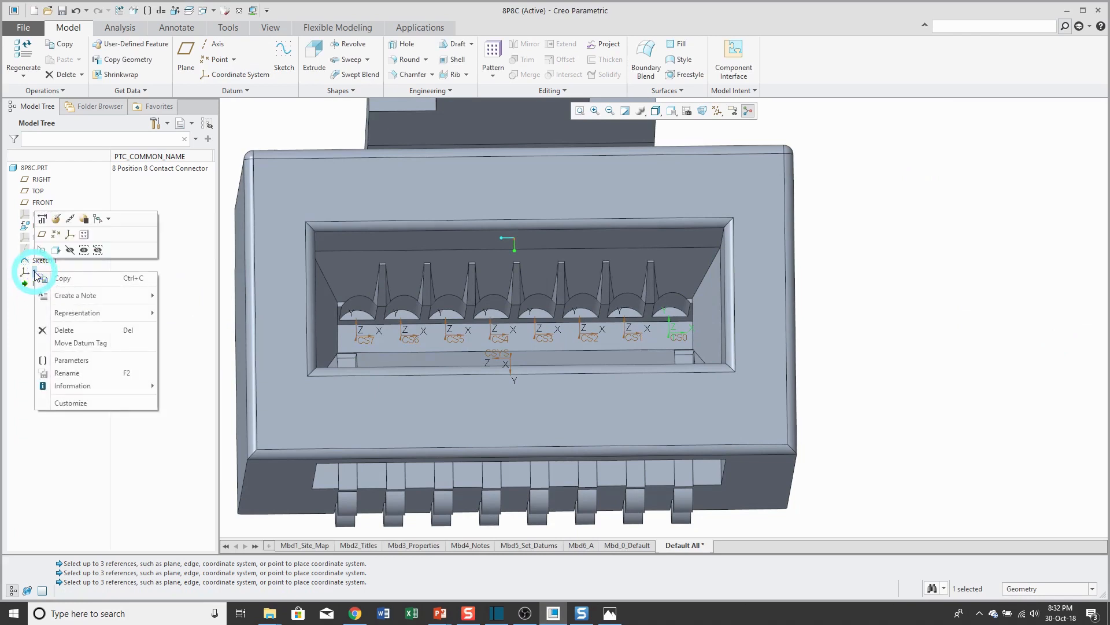
pyautogui.click(84, 234)
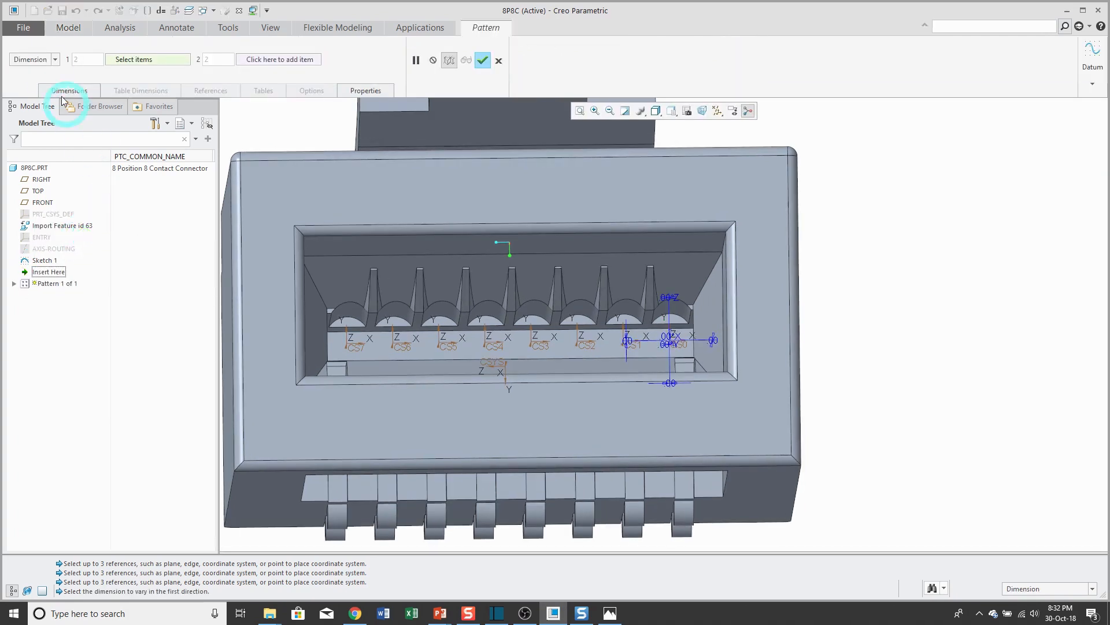
pyautogui.click(44, 60)
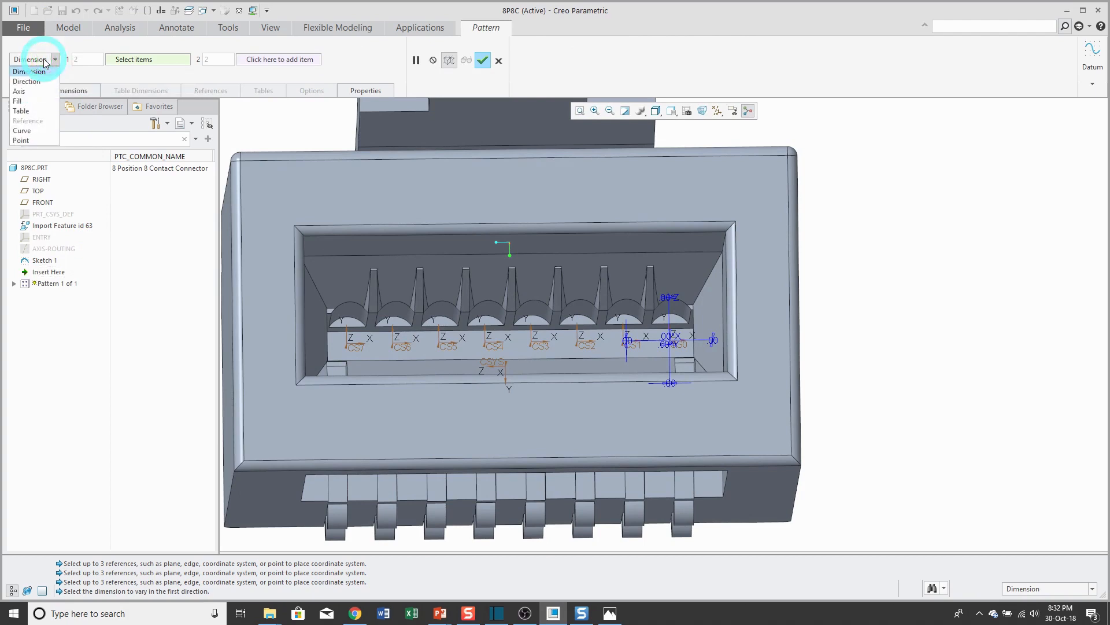
pyautogui.click(23, 141)
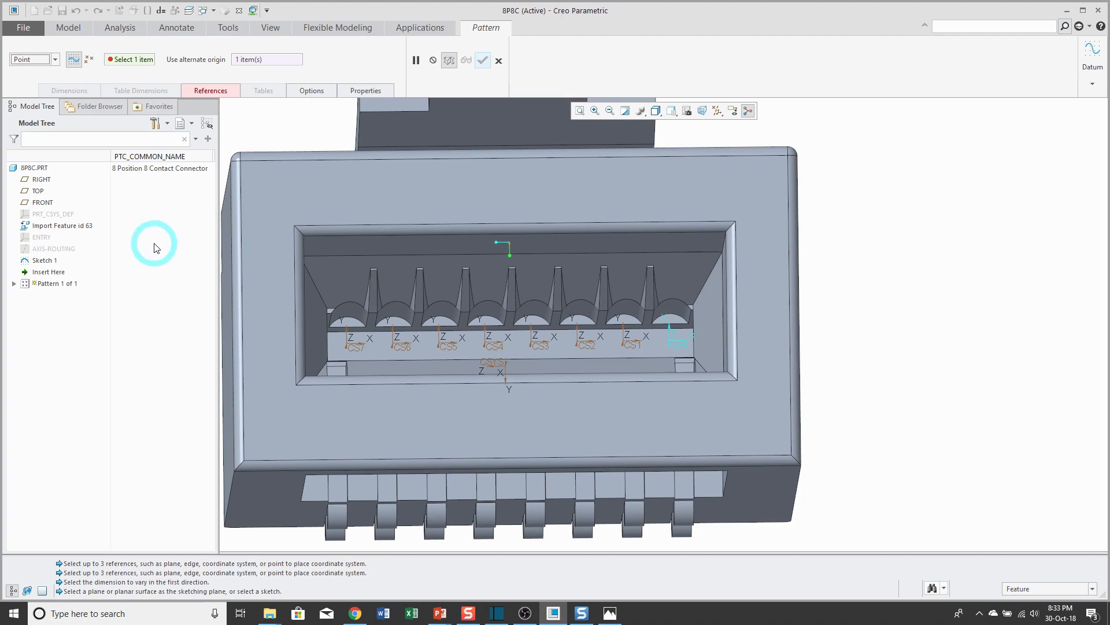
pyautogui.click(44, 261)
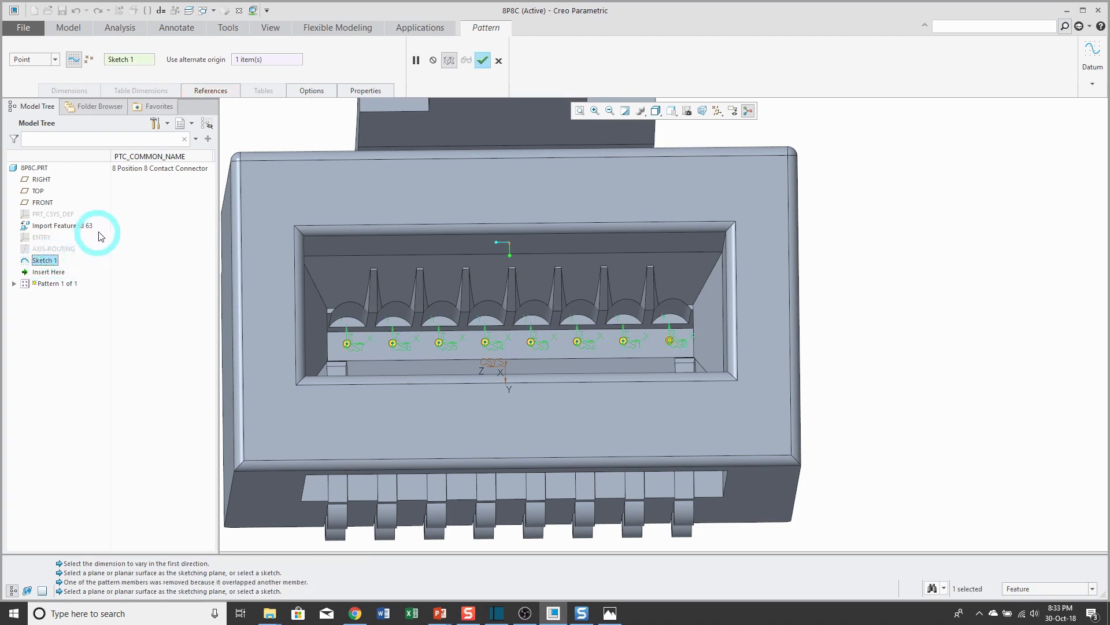
pyautogui.click(483, 60)
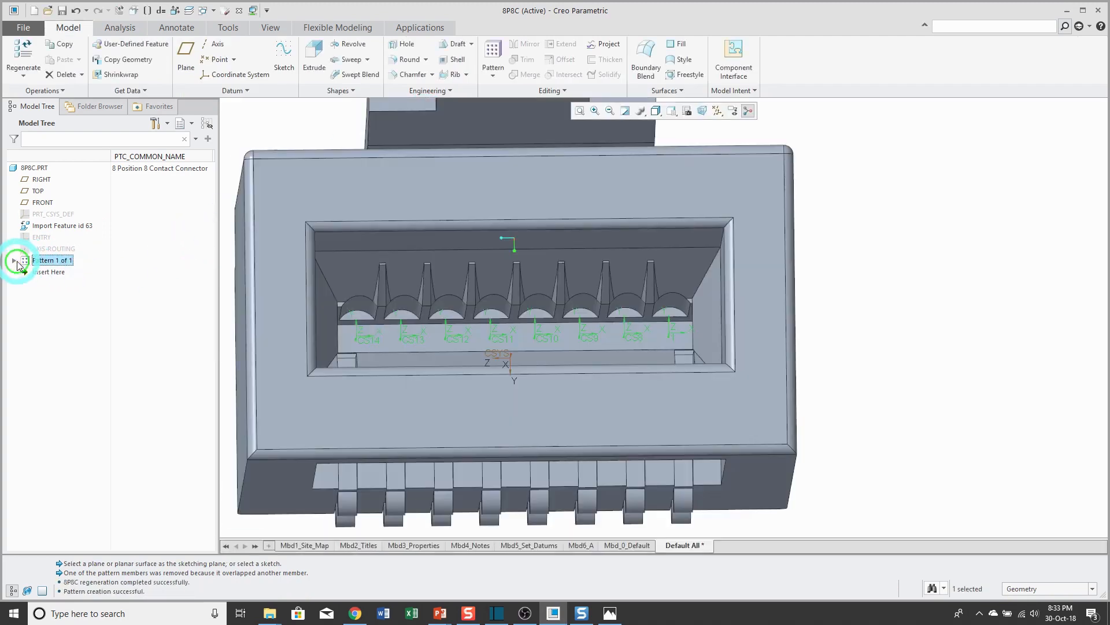
# Rename the patterned coordinate systems CS8 through CS14 as 2 through 8
pyautogui.click(13, 261)
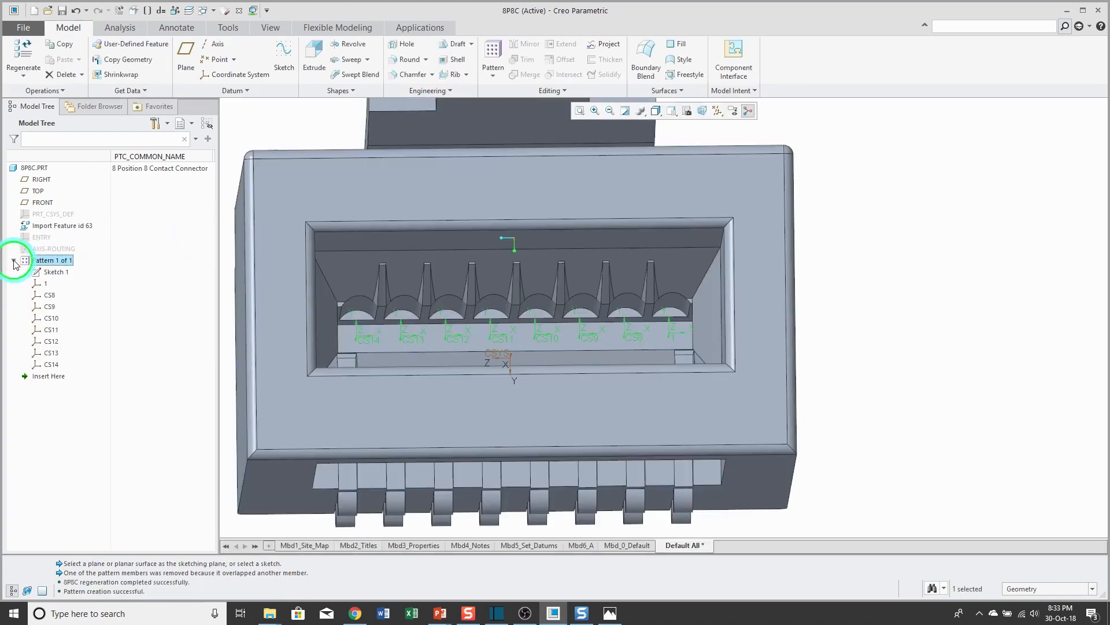
pyautogui.click(51, 296)
pyautogui.click(68, 299)
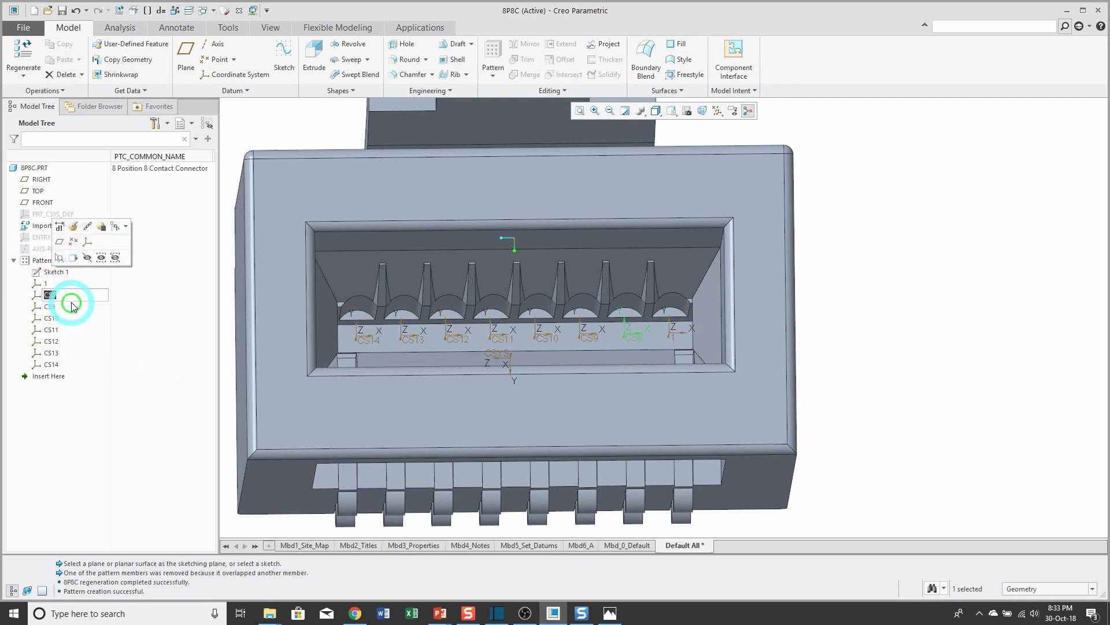
pyautogui.write('2')
pyautogui.press('Return')
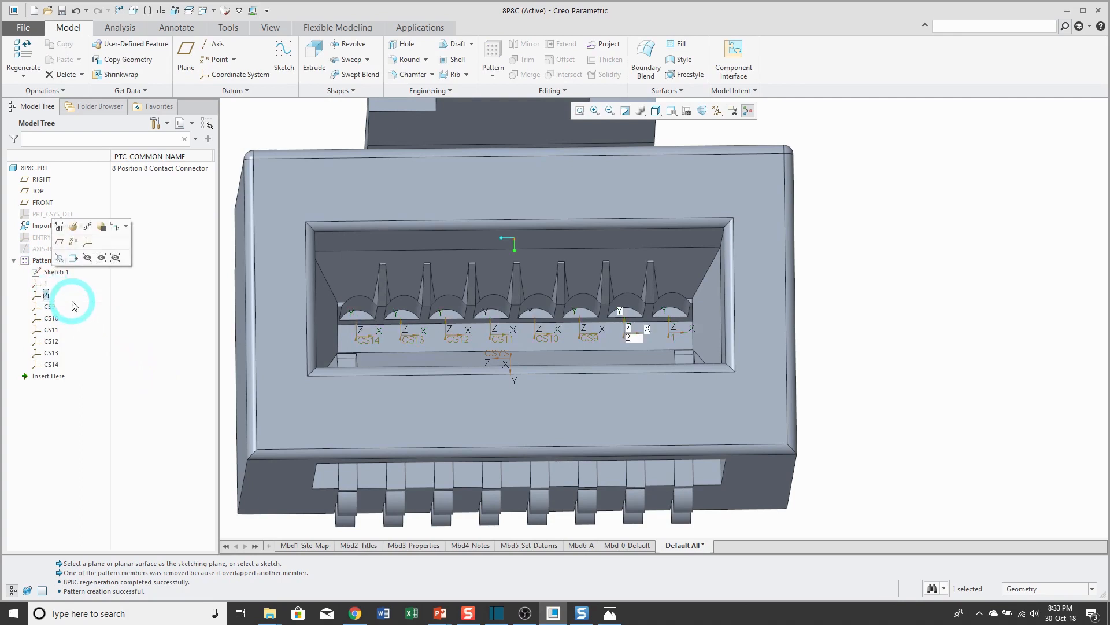
pyautogui.click(49, 309)
pyautogui.click(47, 309)
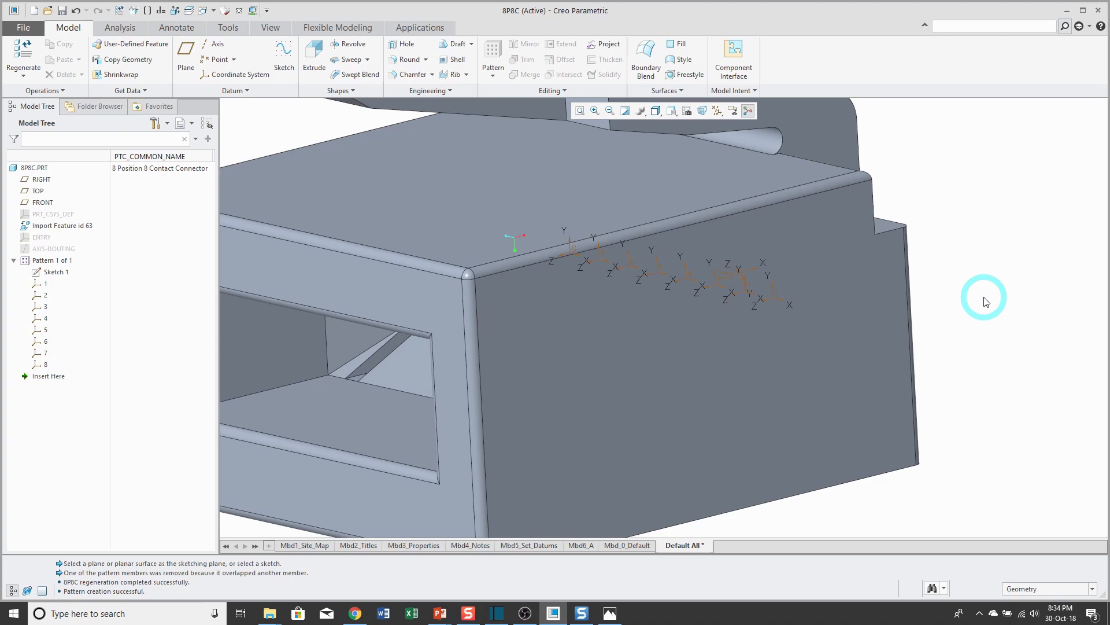
# Create a datum axis through the Z axis of coordinate system 1, restricting selection to coordinate system axes
pyautogui.click(218, 43)
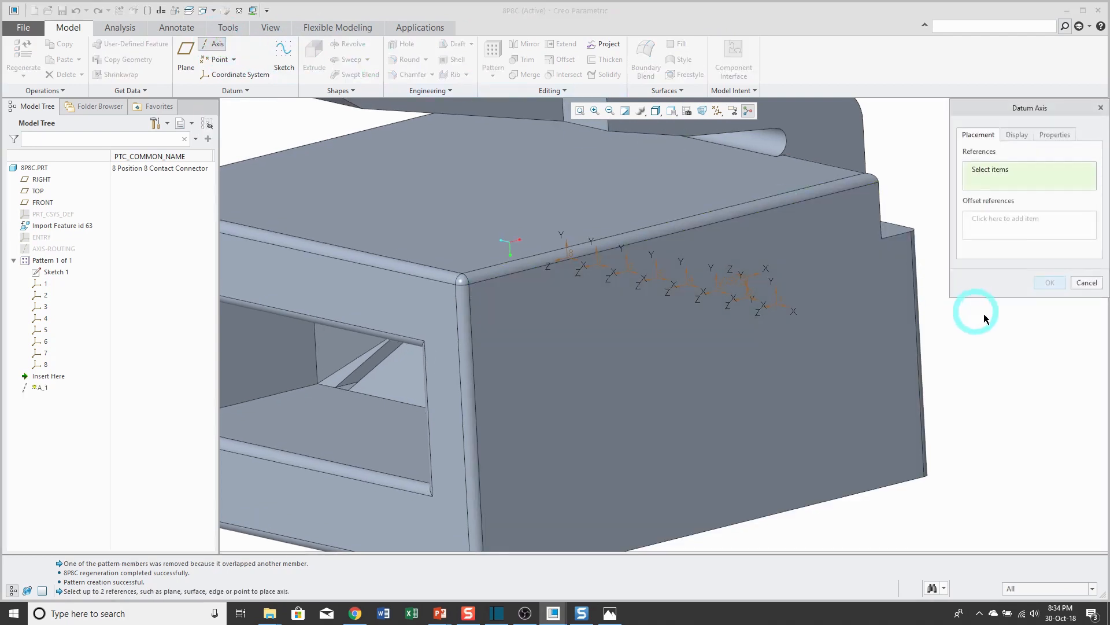
pyautogui.click(1065, 589)
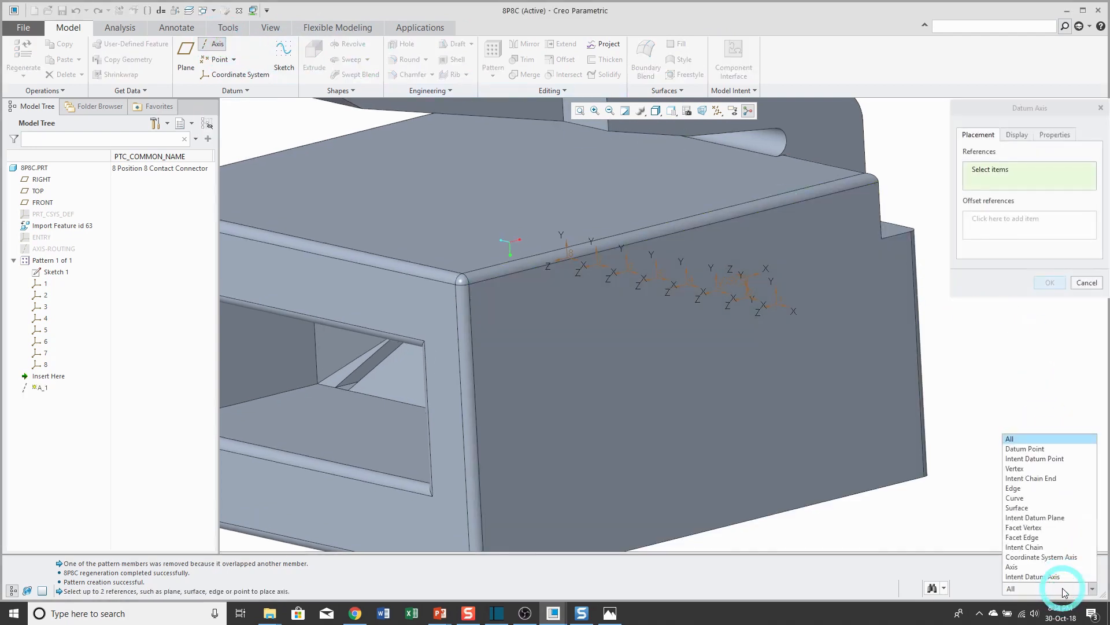
pyautogui.click(1060, 559)
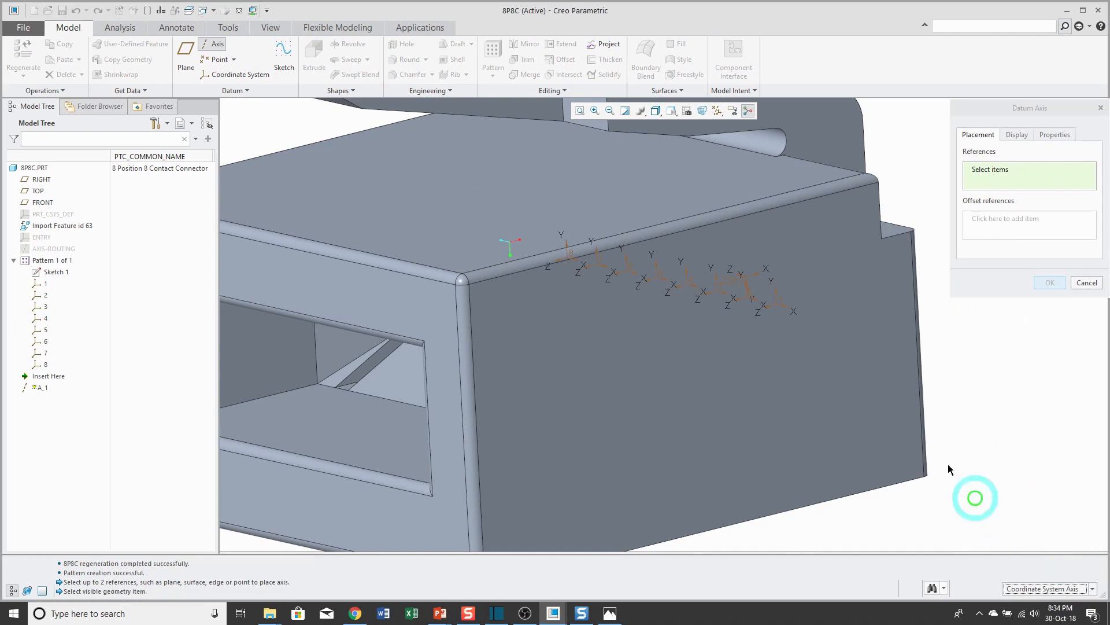
pyautogui.click(764, 315)
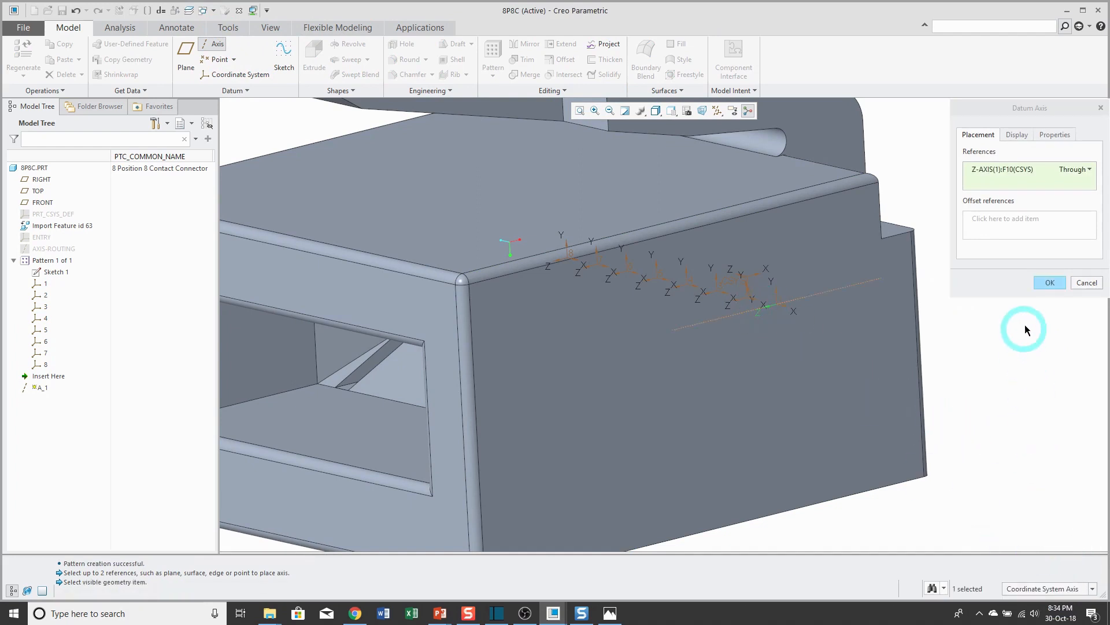
pyautogui.click(1050, 282)
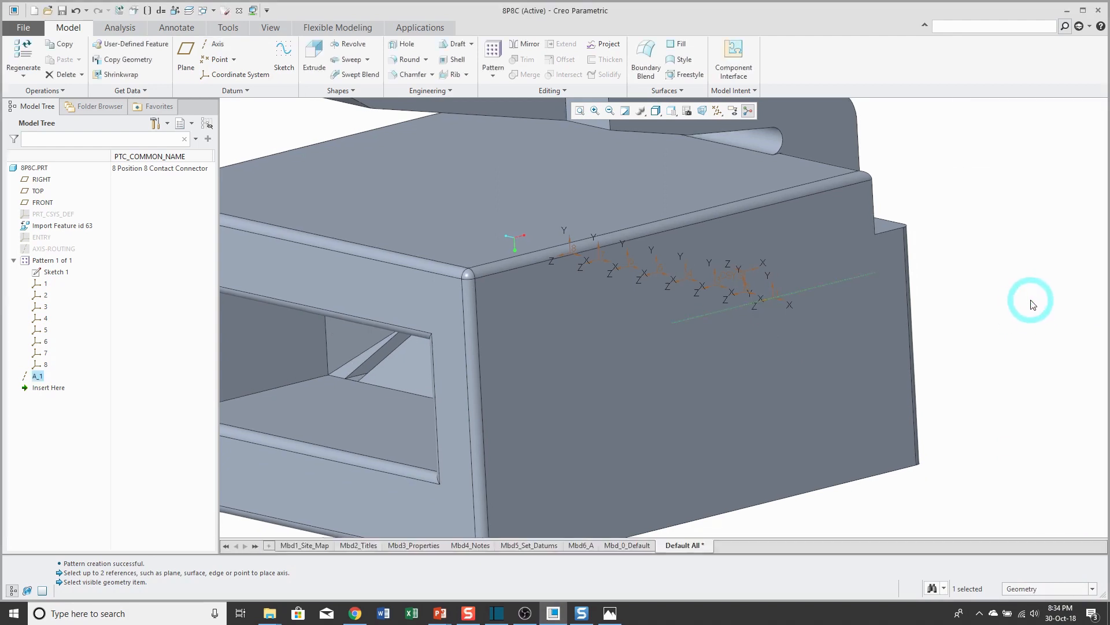
# Pattern the new datum axis with a Reference pattern across the coordinate systems and expand its members in the model tree
pyautogui.rightClick(976, 224)
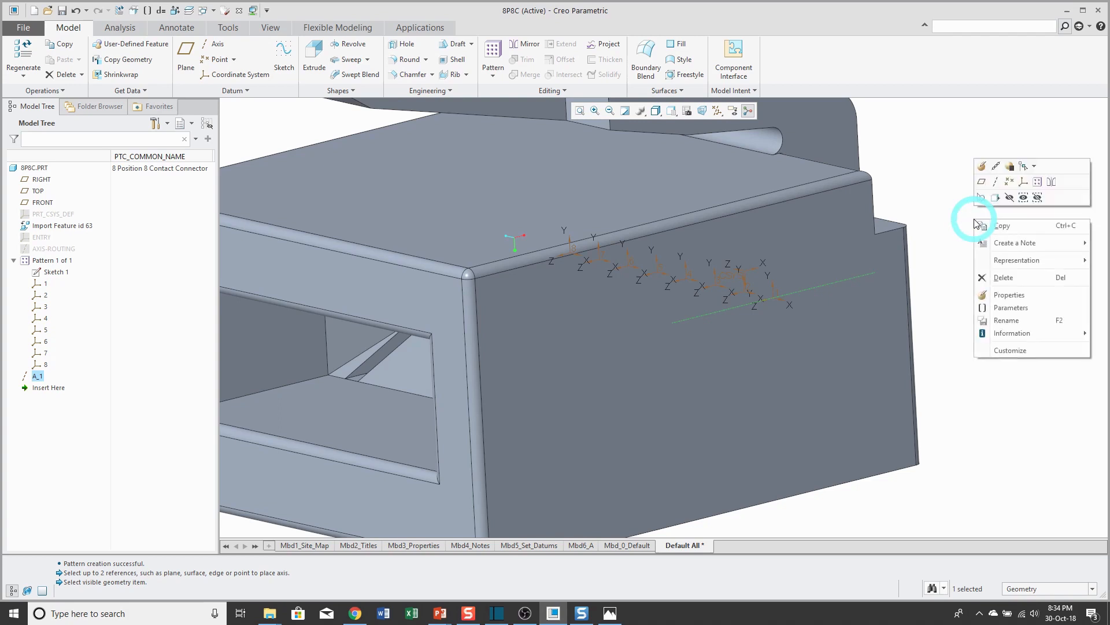
pyautogui.click(1037, 182)
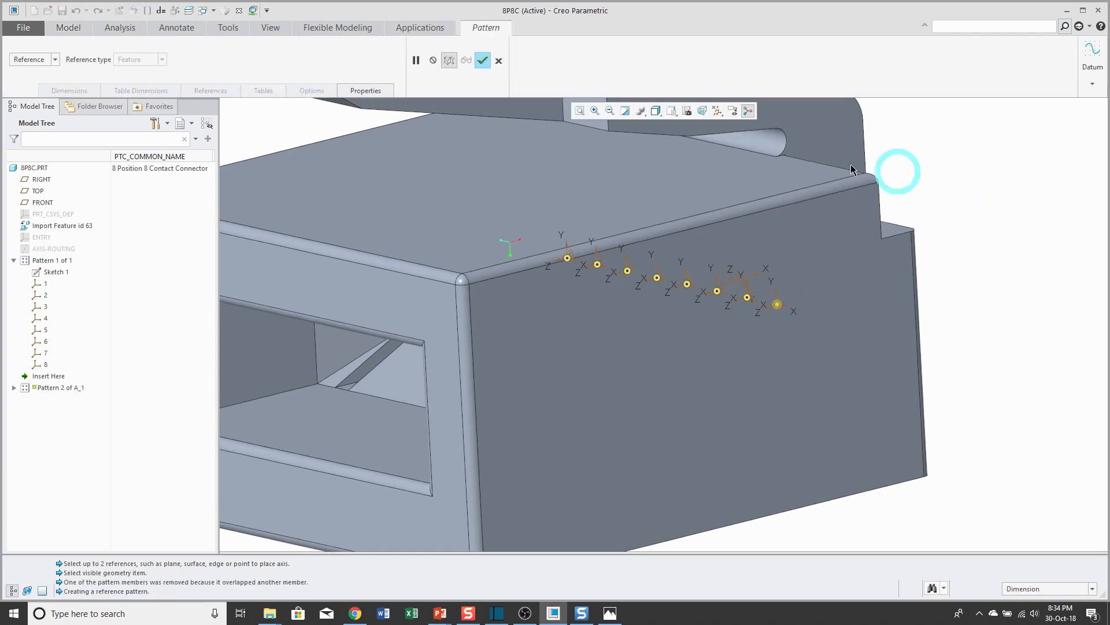
pyautogui.click(483, 60)
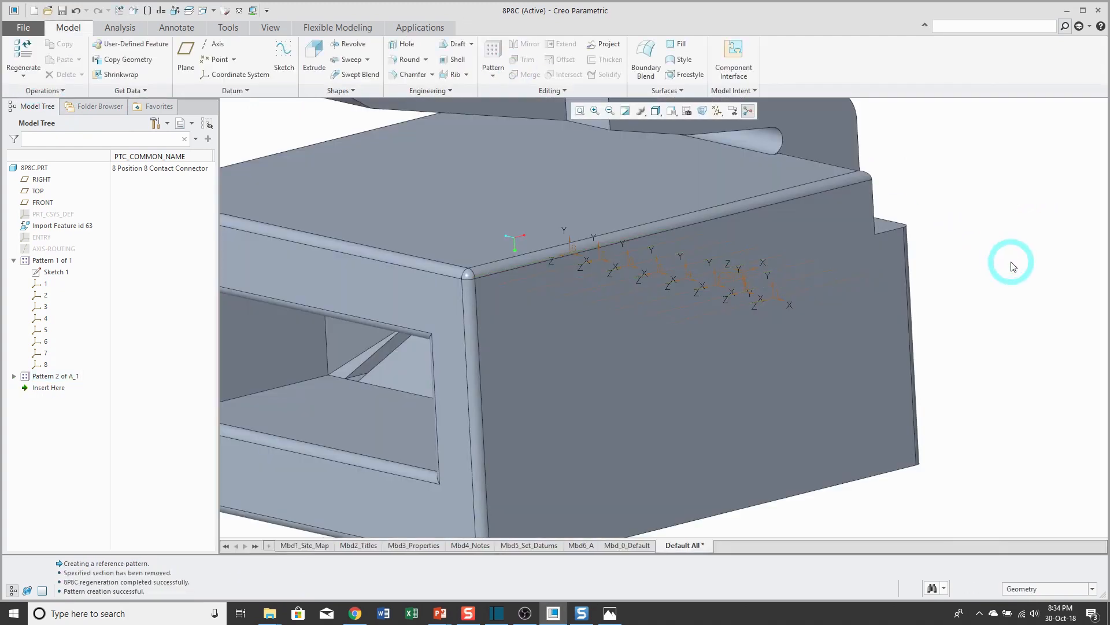
pyautogui.click(364, 454)
pyautogui.click(13, 376)
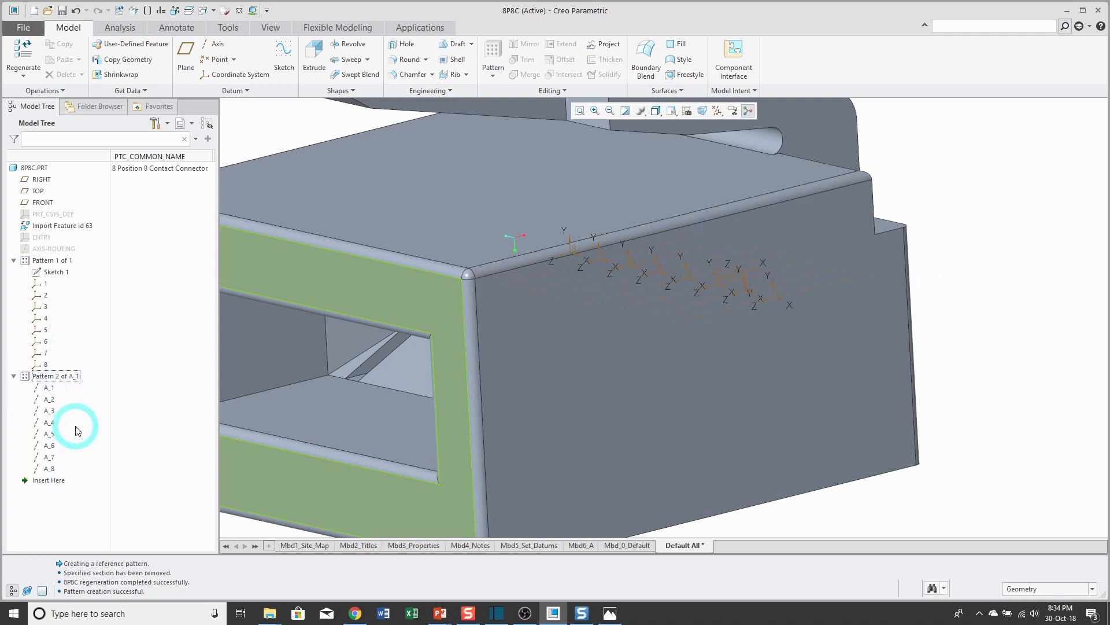
# Hide the pattern of numbered coordinate systems and the pattern of datum axes
pyautogui.click(47, 265)
pyautogui.rightClick(47, 264)
pyautogui.click(68, 240)
pyautogui.rightClick(49, 376)
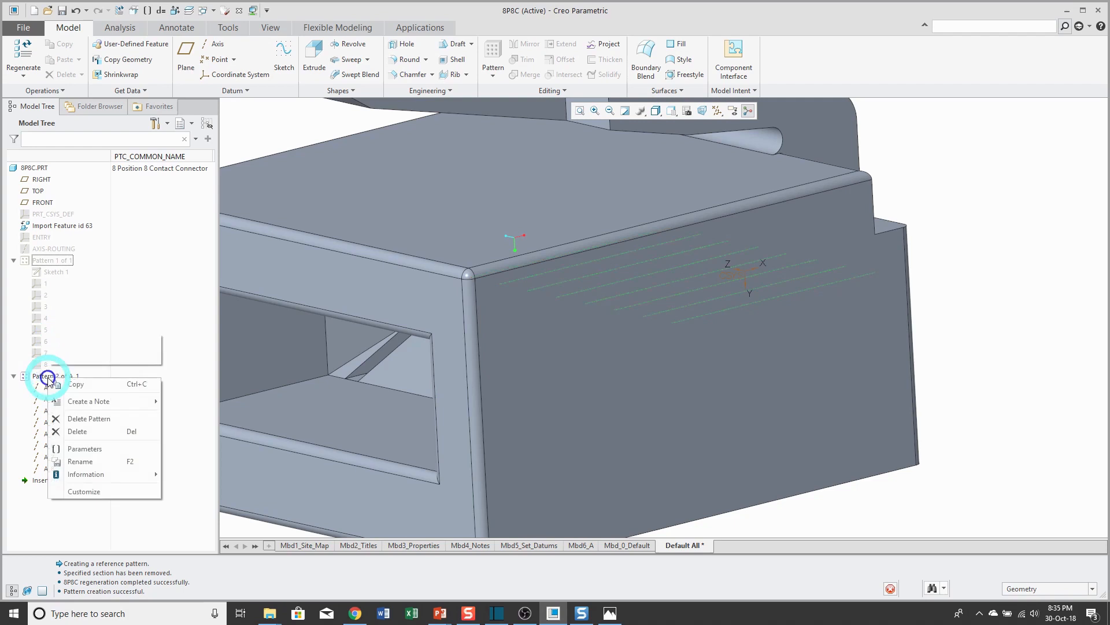
pyautogui.click(69, 355)
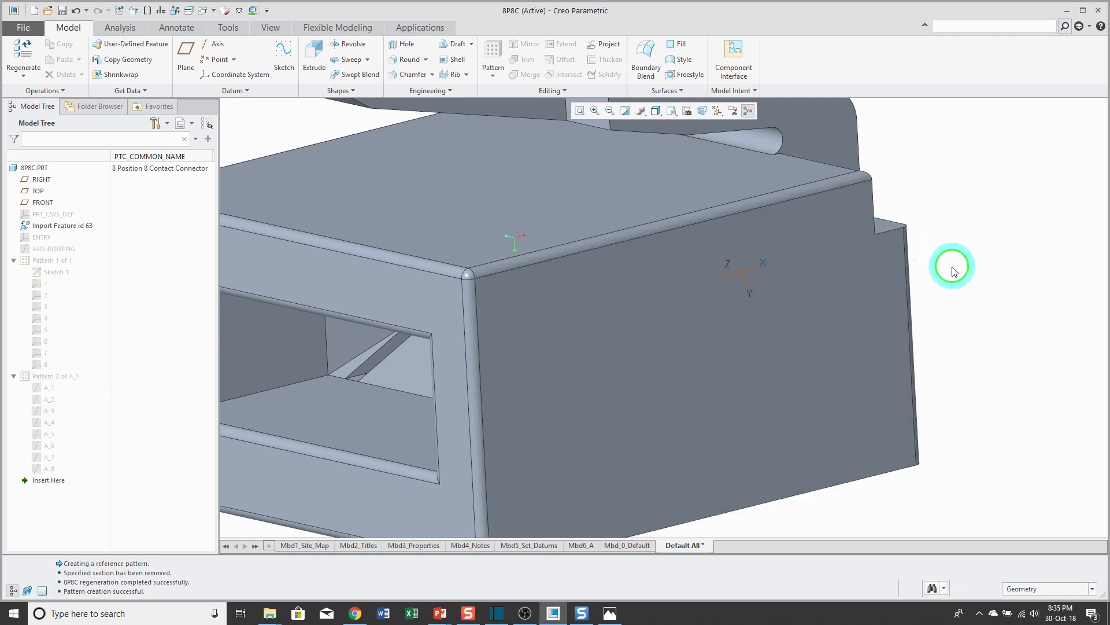
# Turn on datum plane display with the connector's slotted end facing the viewer
pyautogui.scroll(-3, 721, 262)
pyautogui.moveTo(716, 262); pyautogui.dragTo(612, 272, button='middle')
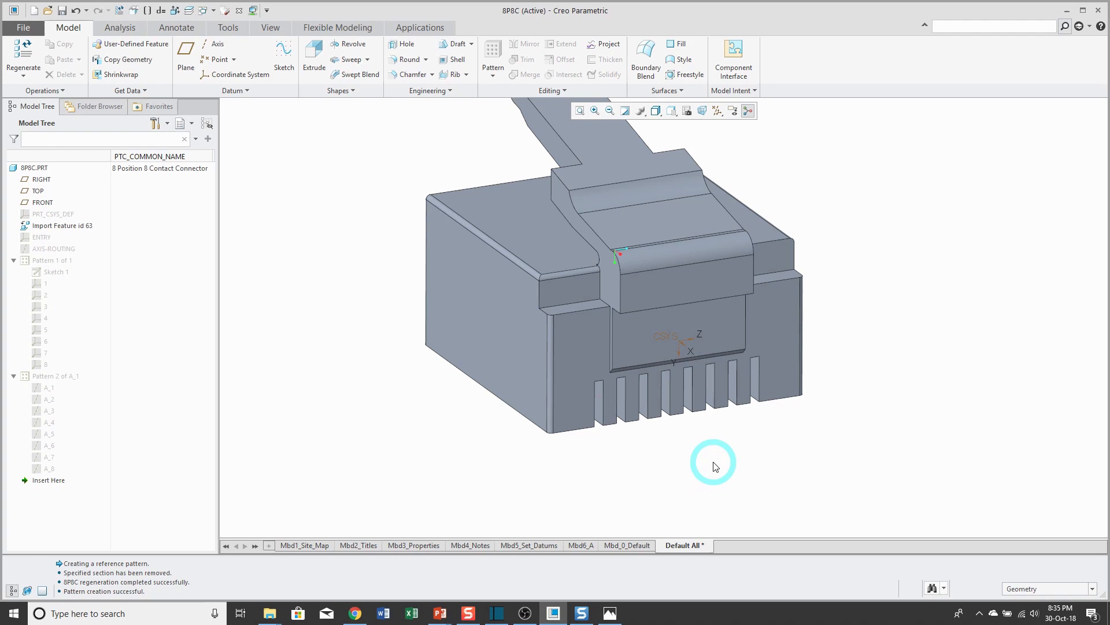
pyautogui.click(717, 111)
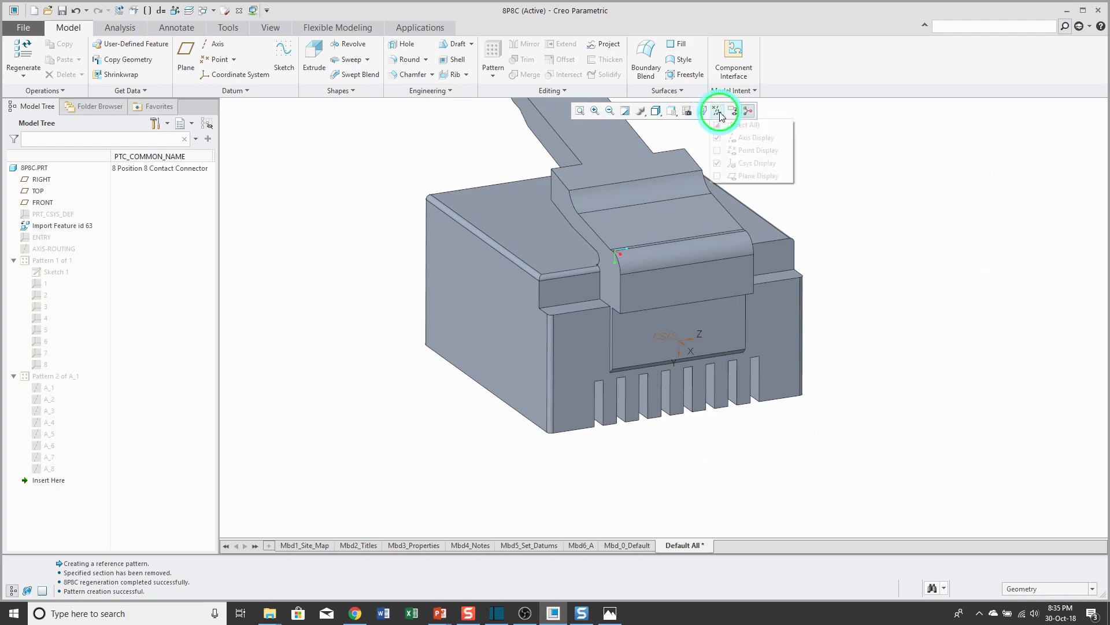
pyautogui.click(758, 175)
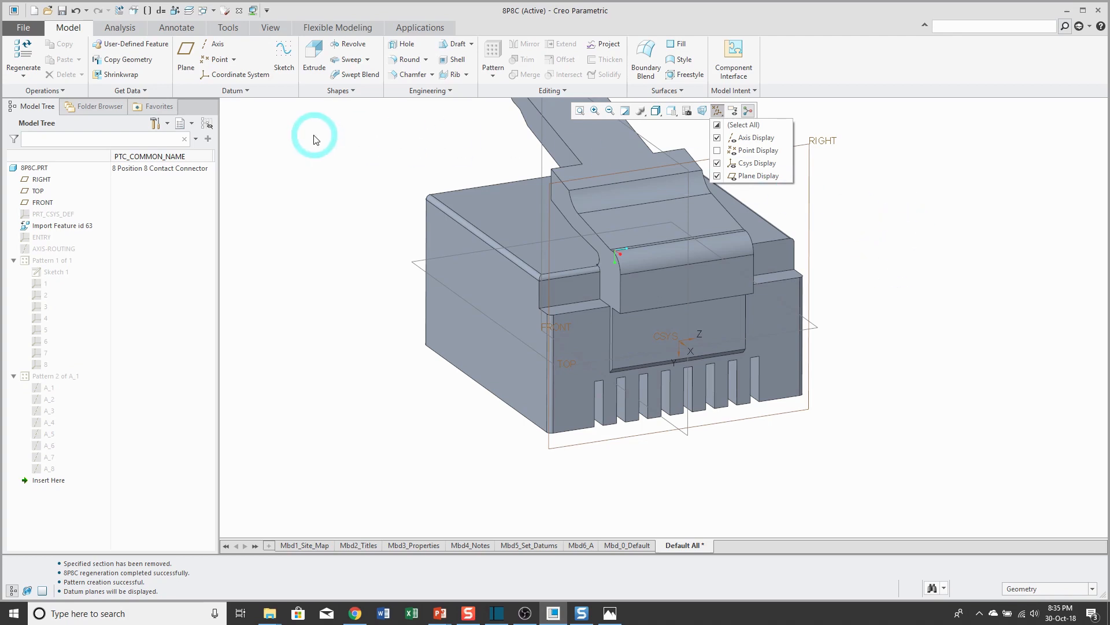
# Start a new coordinate system located by the FRONT datum plane, the slotted end face and the connector's underside
pyautogui.click(229, 76)
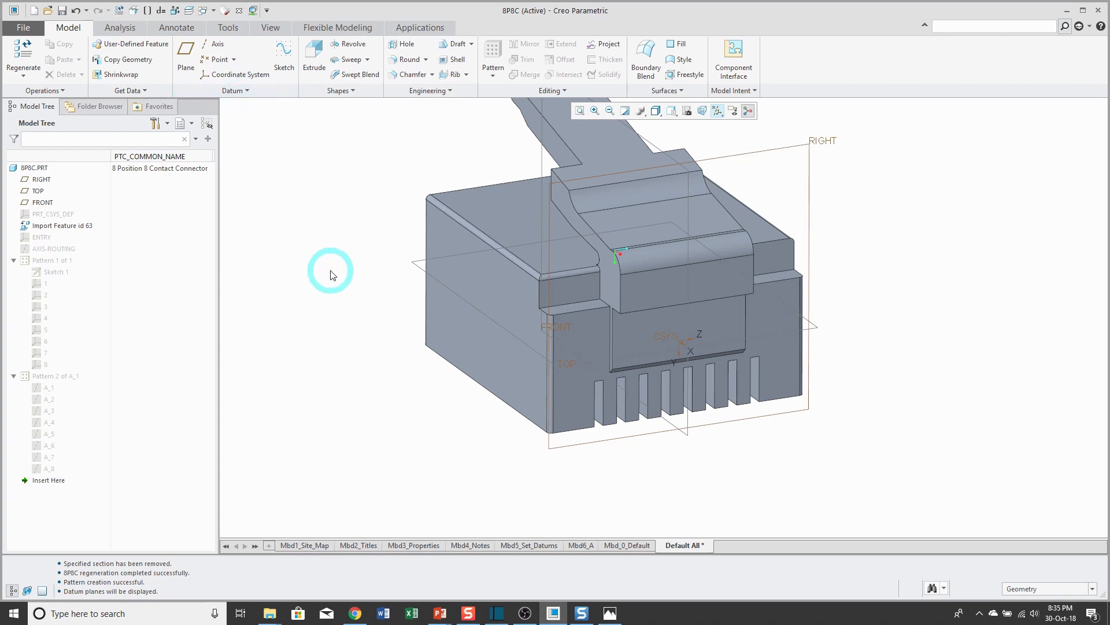
pyautogui.click(239, 75)
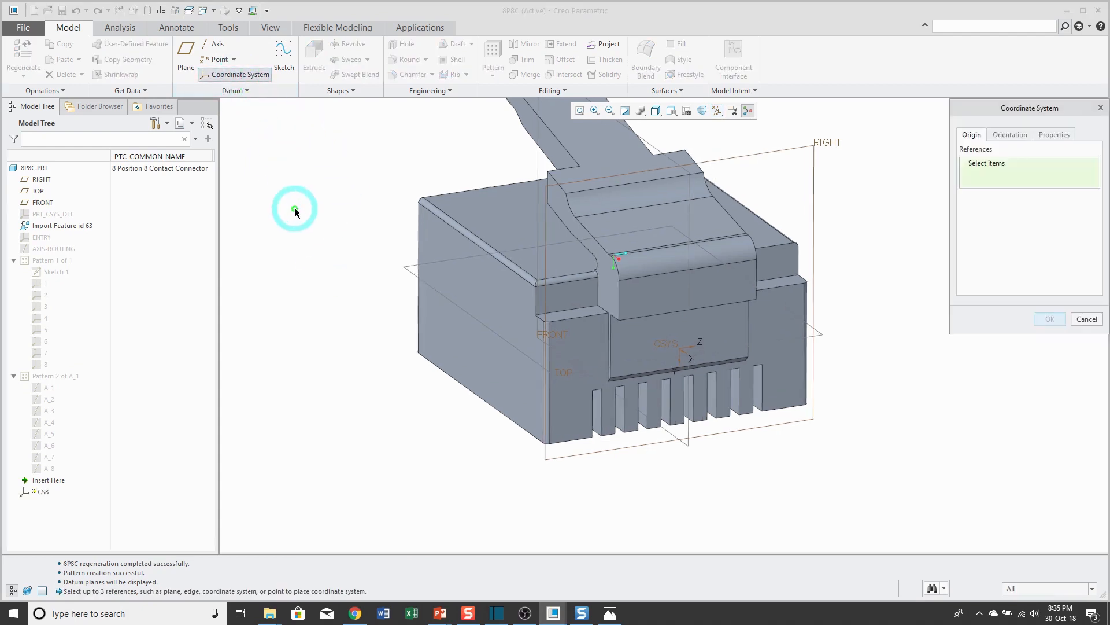
pyautogui.click(696, 431)
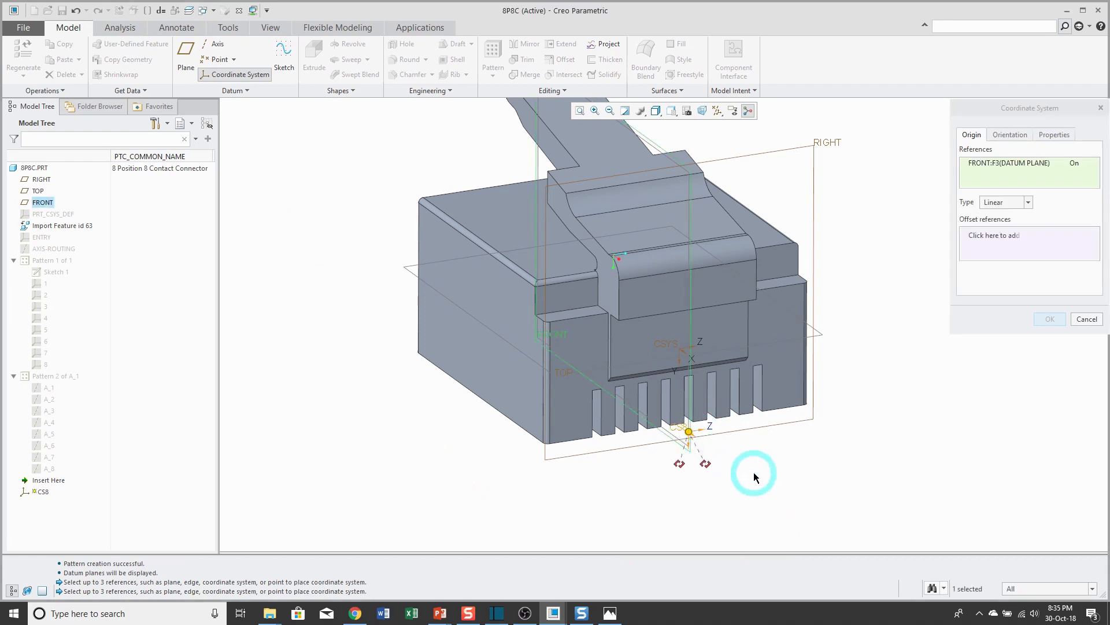
pyautogui.click(775, 365)
pyautogui.moveTo(775, 449); pyautogui.dragTo(742, 438, button='middle')
pyautogui.keyDown('ctrl'); pyautogui.click(755, 383); pyautogui.keyUp('ctrl')
pyautogui.scroll(-5, 730, 429)
pyautogui.scroll(1, 719, 433)
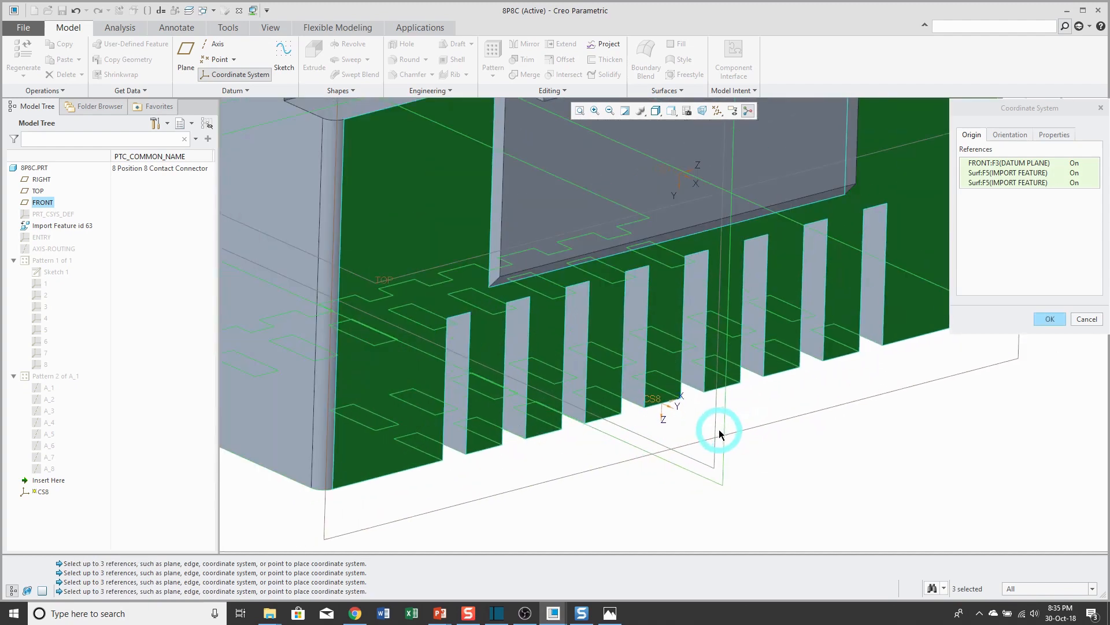
# Orient the new coordinate system so that the slotted end face determines its Z axis
pyautogui.click(1014, 137)
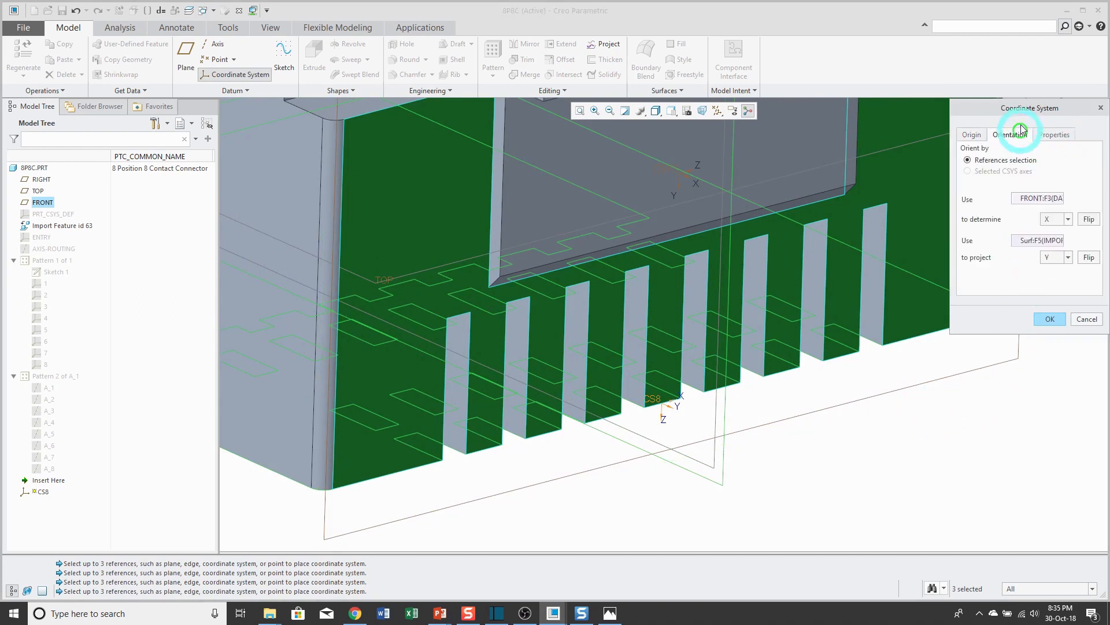
pyautogui.click(1035, 199)
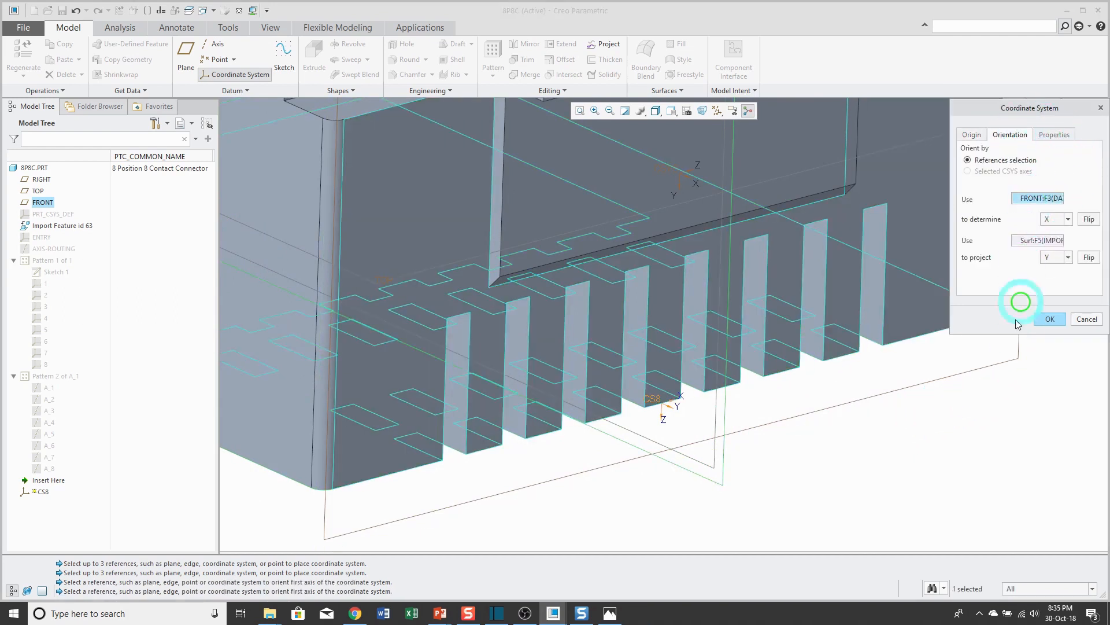
pyautogui.click(788, 287)
pyautogui.click(1069, 220)
pyautogui.click(1058, 250)
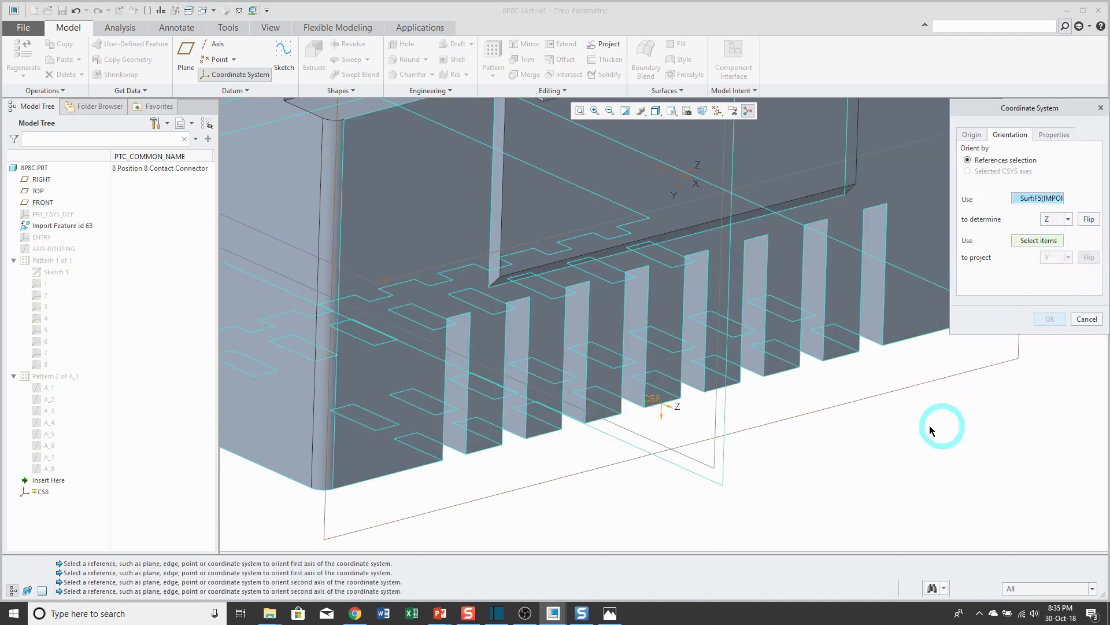
# Use the connector's underside surface to project the Y axis and flip the Y direction
pyautogui.moveTo(939, 421); pyautogui.dragTo(824, 412, button='middle')
pyautogui.scroll(-1, 808, 409)
pyautogui.scroll(1, 804, 412)
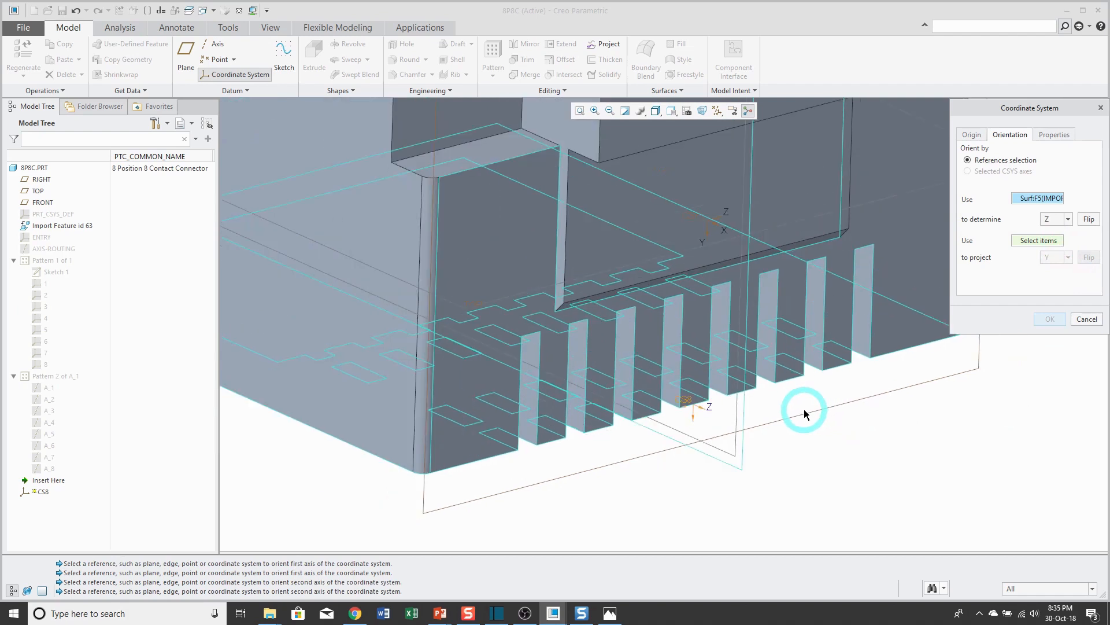
pyautogui.scroll(-1, 795, 439)
pyautogui.scroll(1, 793, 440)
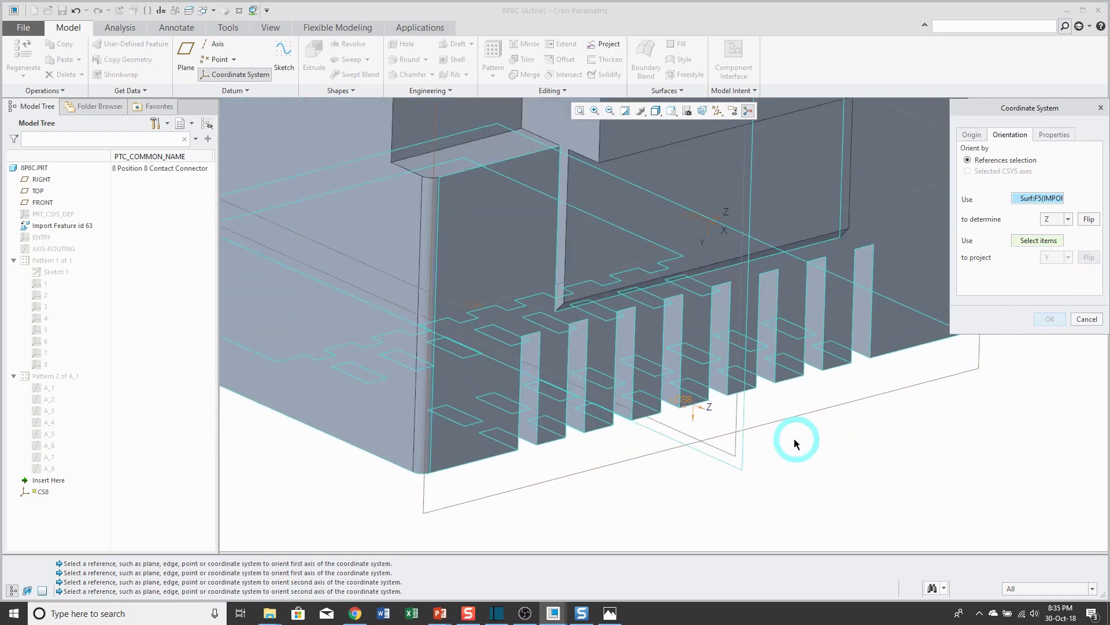
pyautogui.scroll(-1, 787, 442)
pyautogui.moveTo(763, 416); pyautogui.dragTo(761, 379, button='middle')
pyautogui.click(731, 337)
pyautogui.moveTo(731, 337); pyautogui.dragTo(739, 396, button='middle')
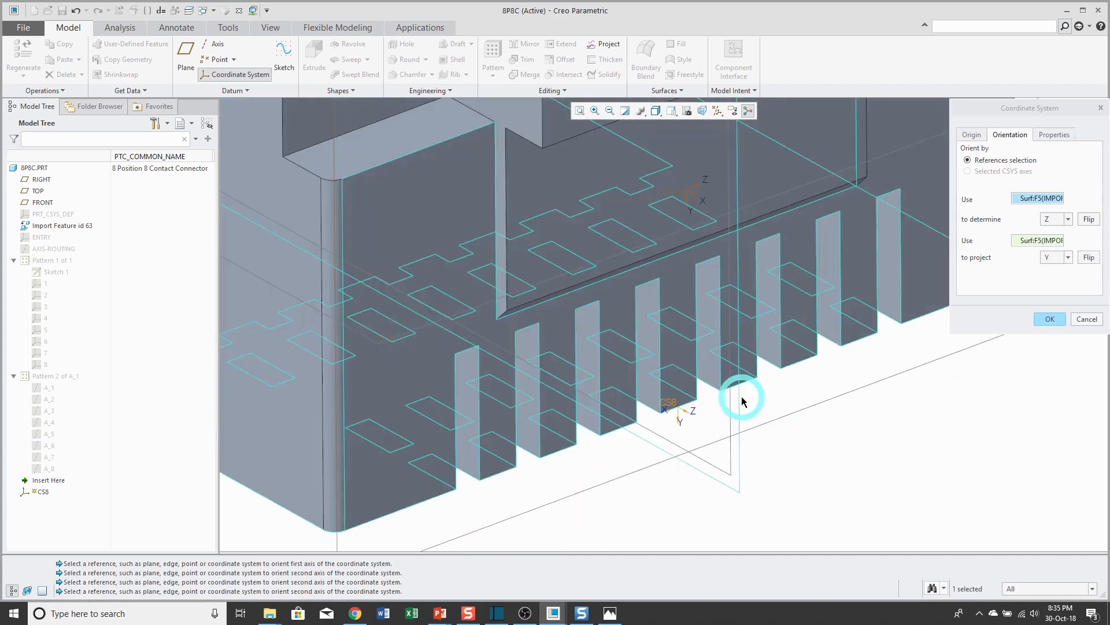
pyautogui.click(1089, 257)
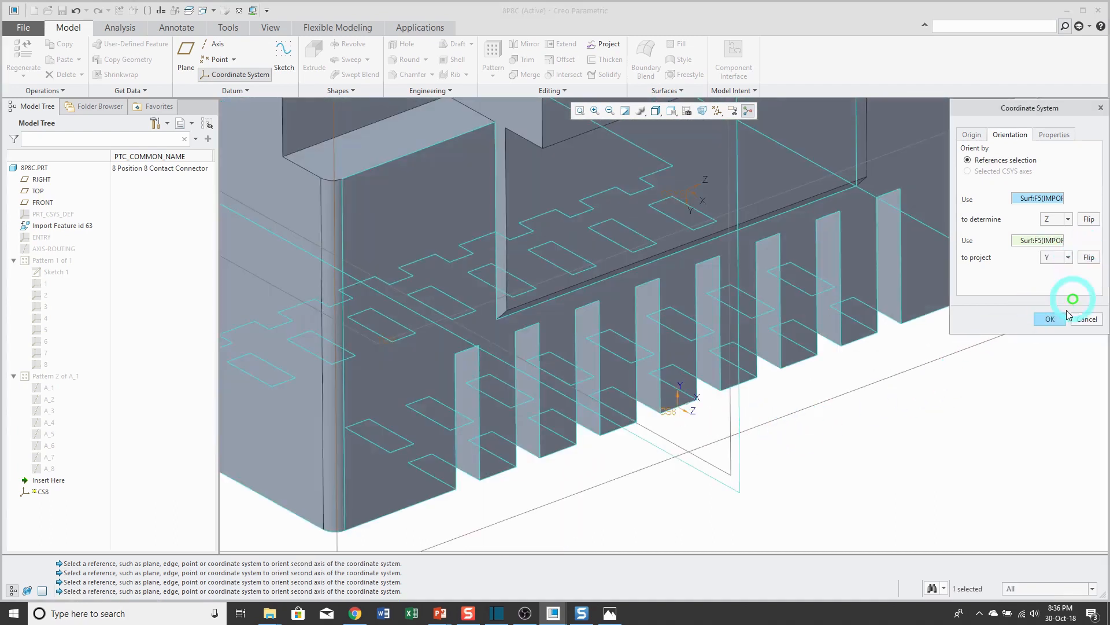
# Name the new coordinate system LOCATE and finish creating it
pyautogui.scroll(3, 681, 417)
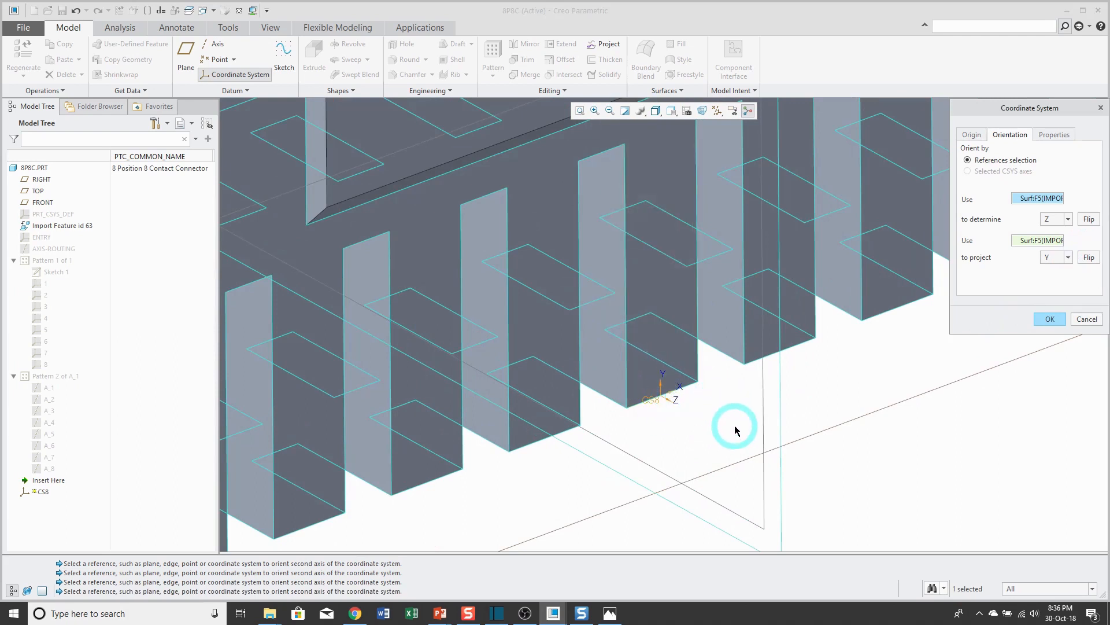
pyautogui.scroll(-5, 726, 421)
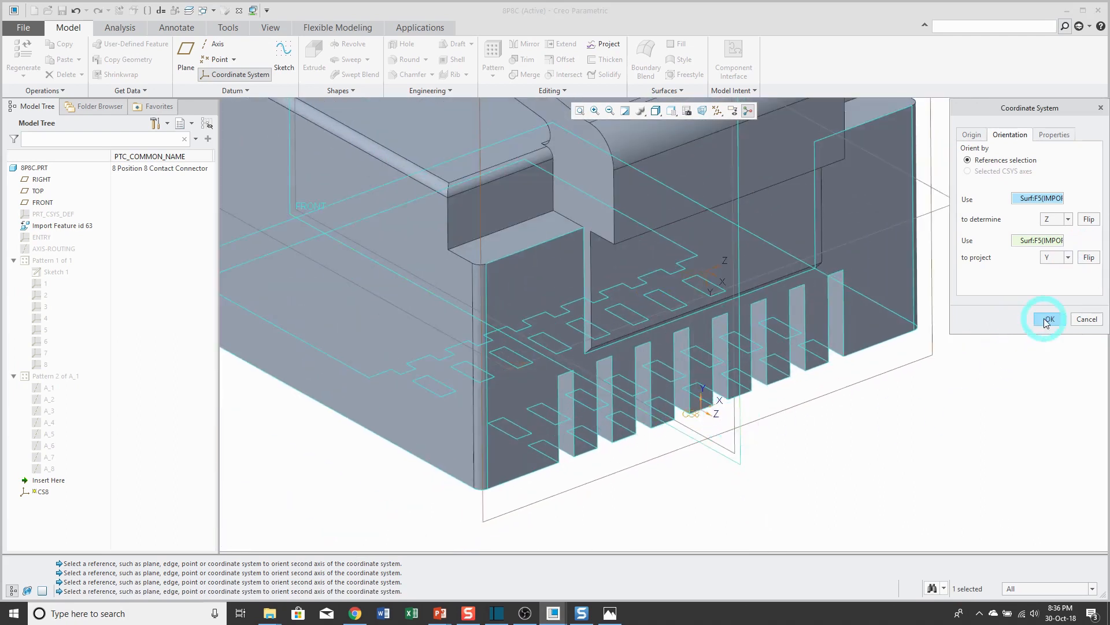
pyautogui.click(1054, 135)
pyautogui.doubleClick(1022, 155)
pyautogui.write('locate')
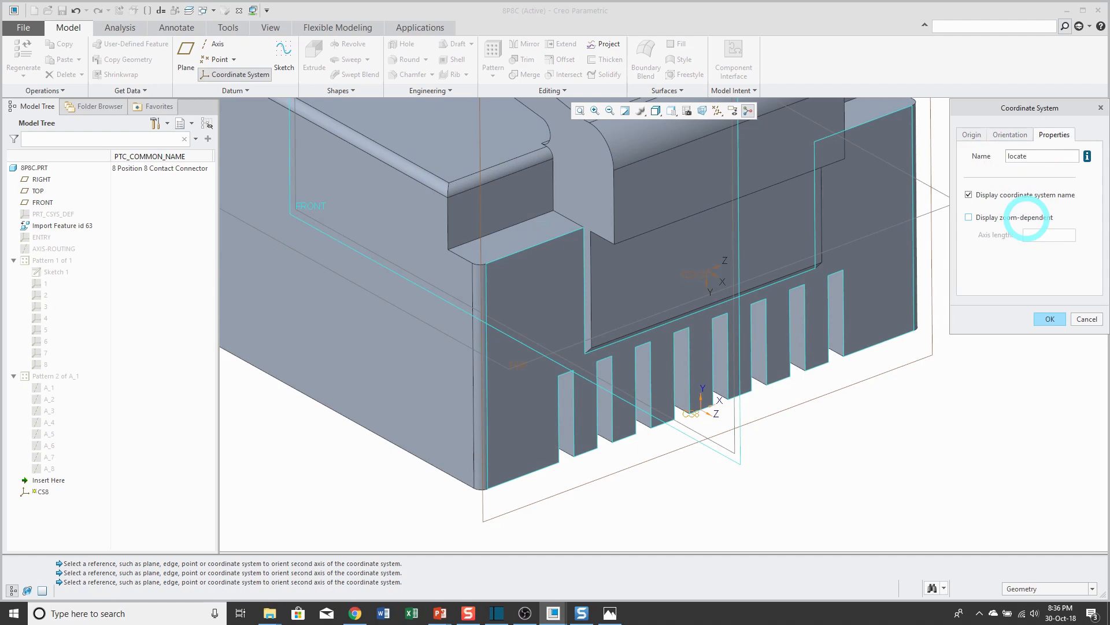
pyautogui.press('Return')
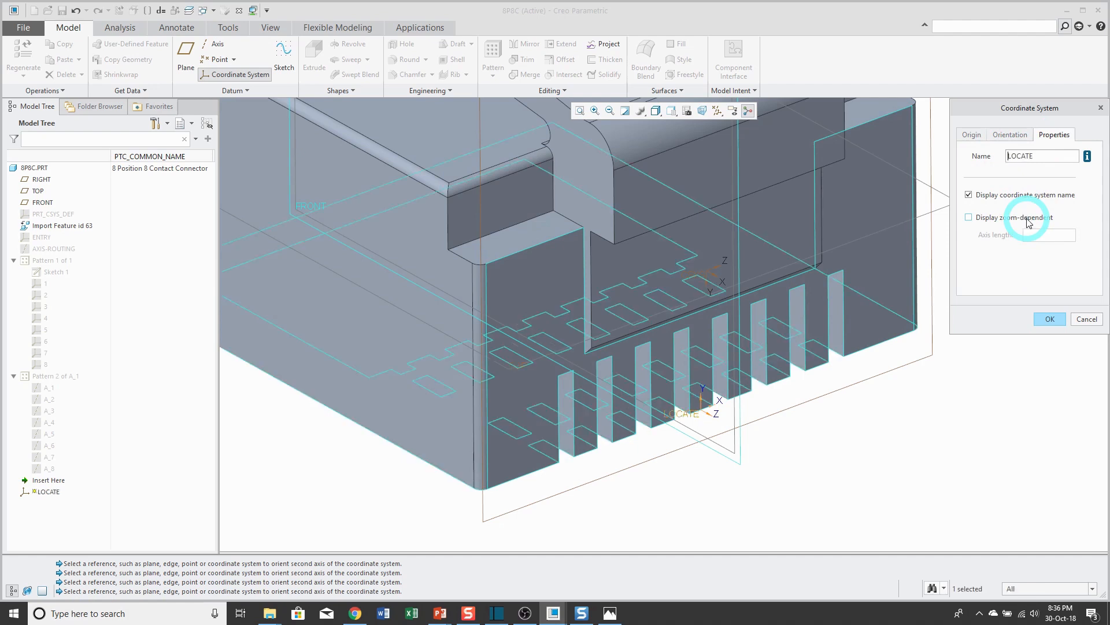
pyautogui.click(1050, 320)
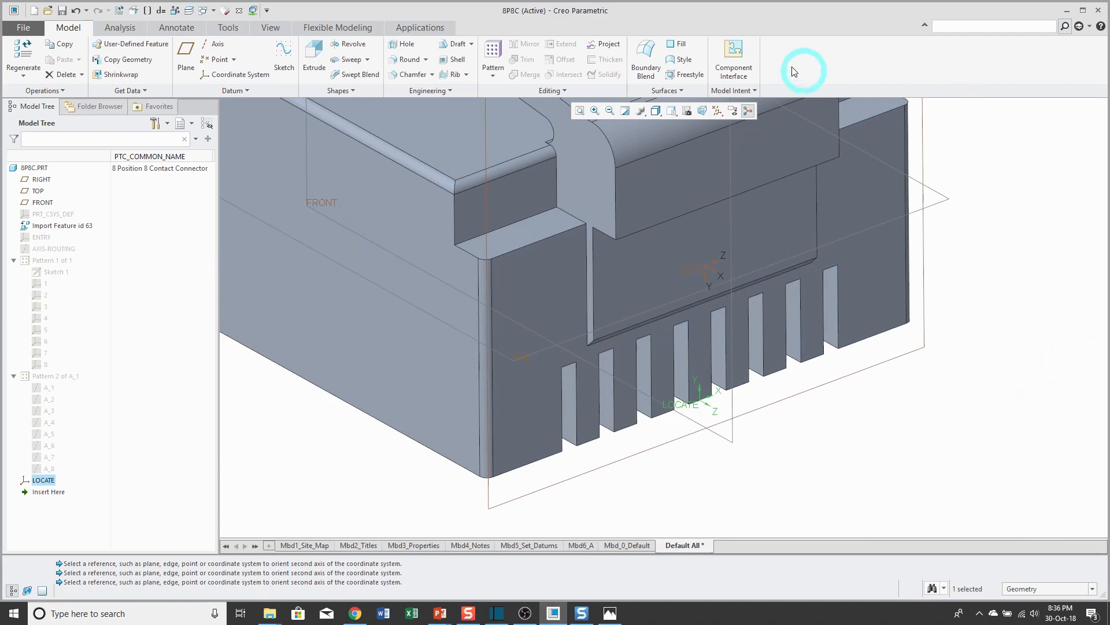
# Create a component interface with a Coincident constraint on the LOCATE coordinate system and name it PLACE
pyautogui.click(737, 56)
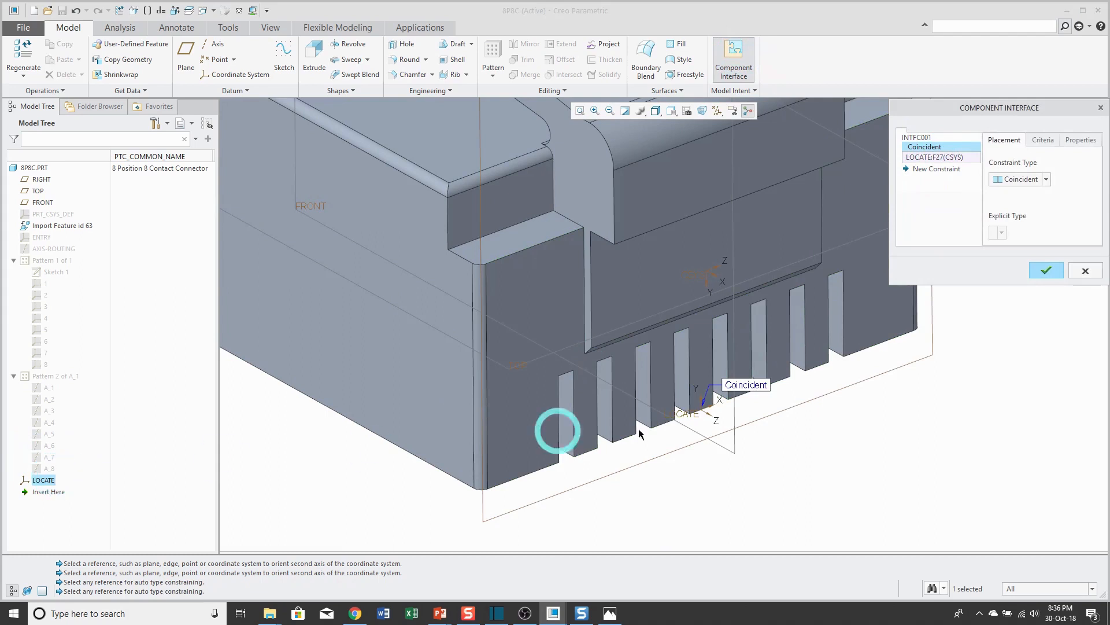
pyautogui.click(920, 137)
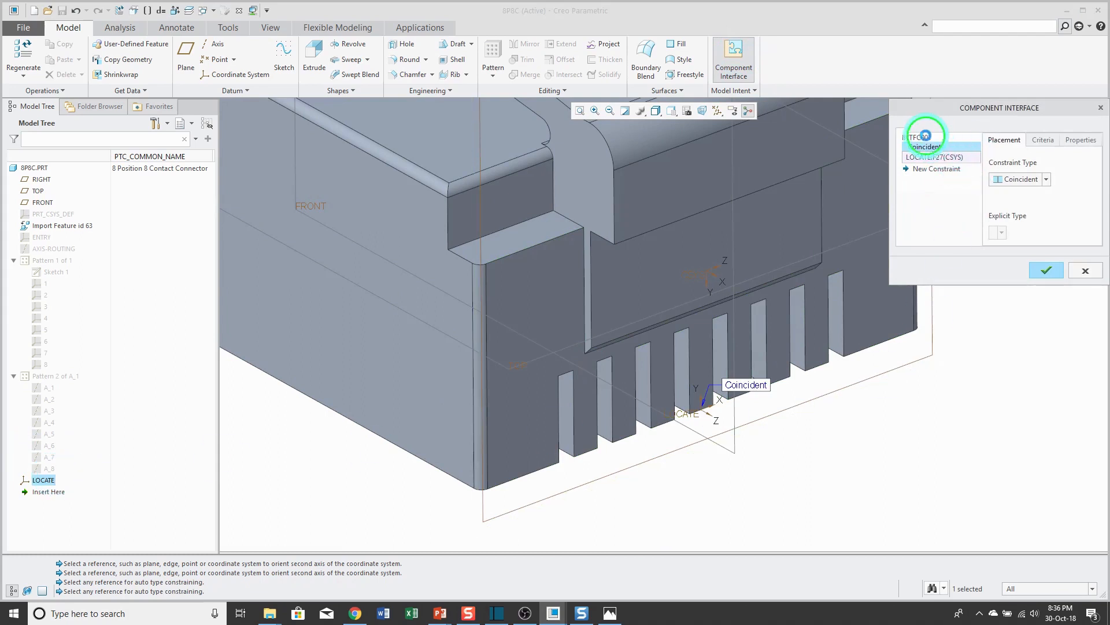
pyautogui.click(1029, 183)
pyautogui.doubleClick(1029, 183)
pyautogui.write('pla')
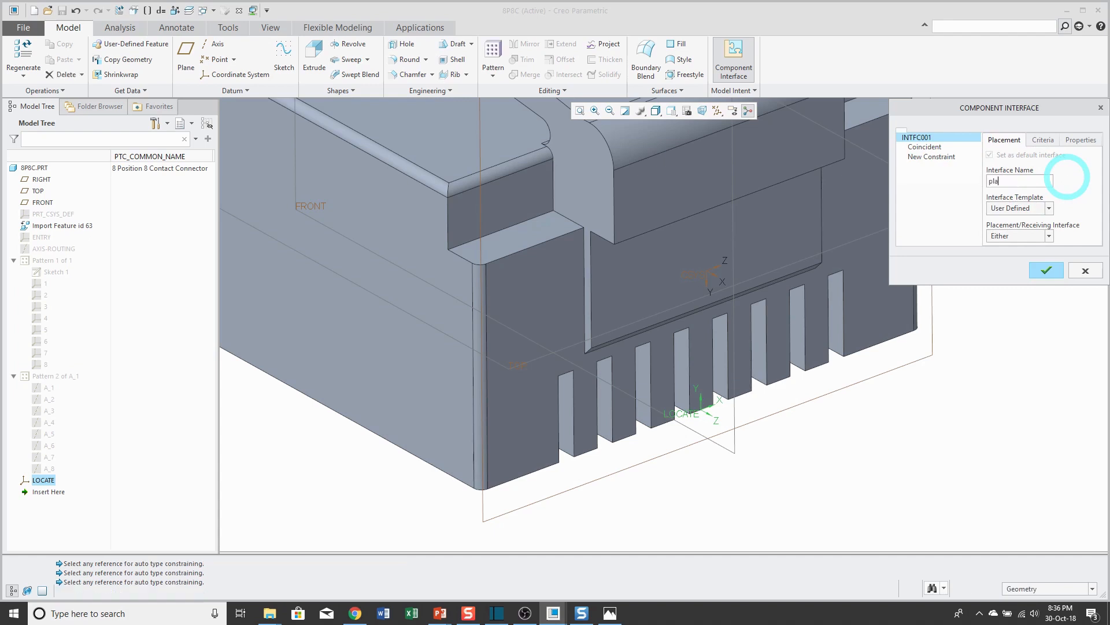
pyautogui.write('ce')
pyautogui.click(1067, 177)
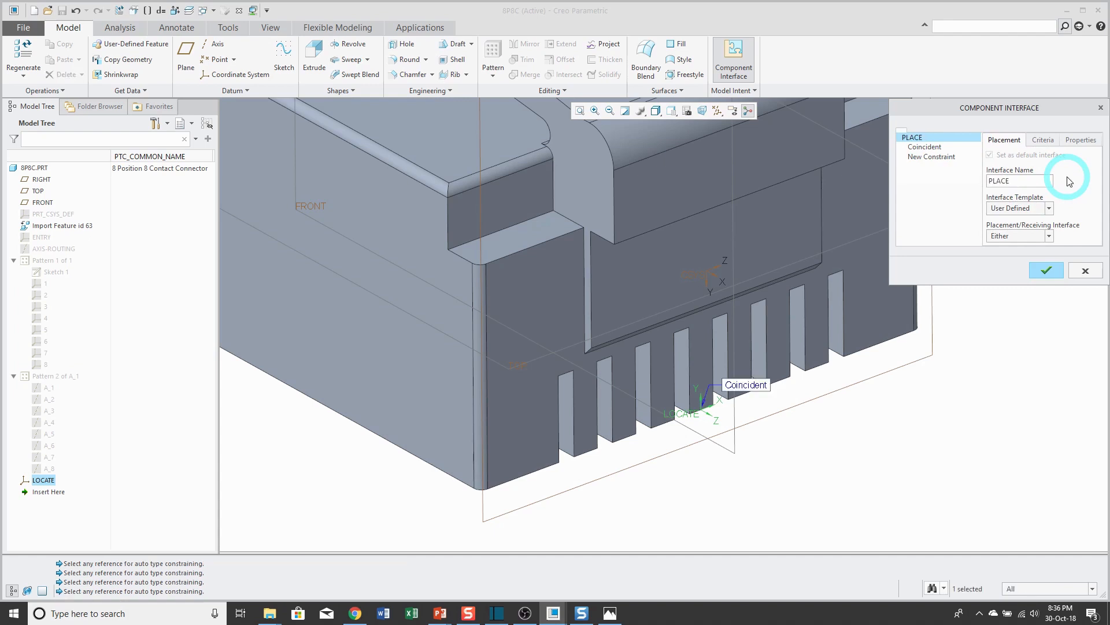
# Set the PLACE interface type to Placing, check its Coincident constraint and accept the interface
pyautogui.click(1050, 238)
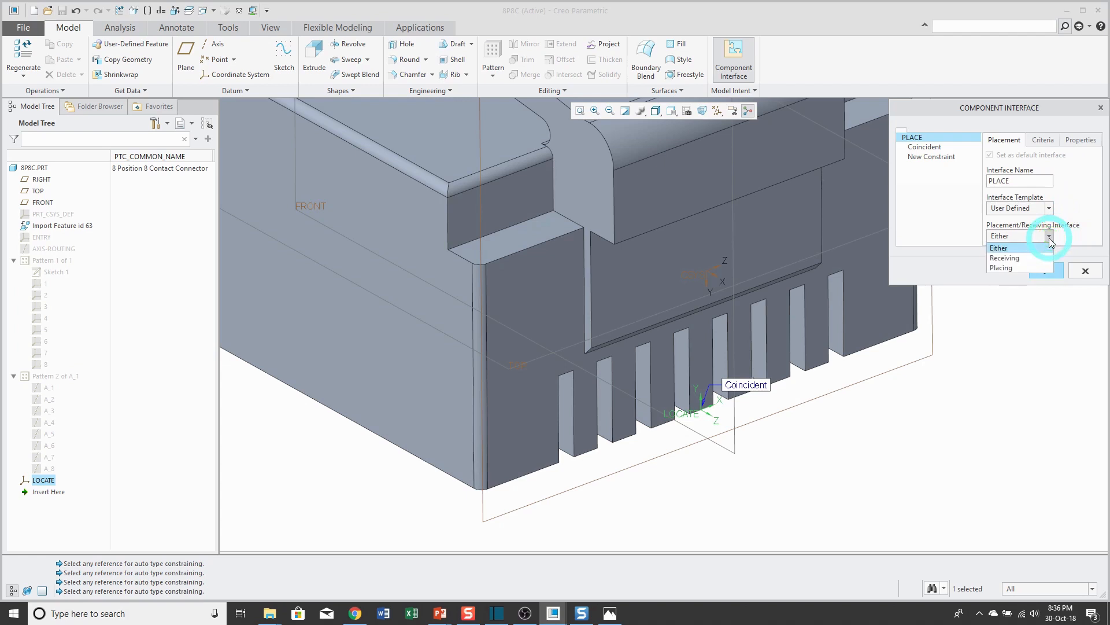
pyautogui.click(1007, 268)
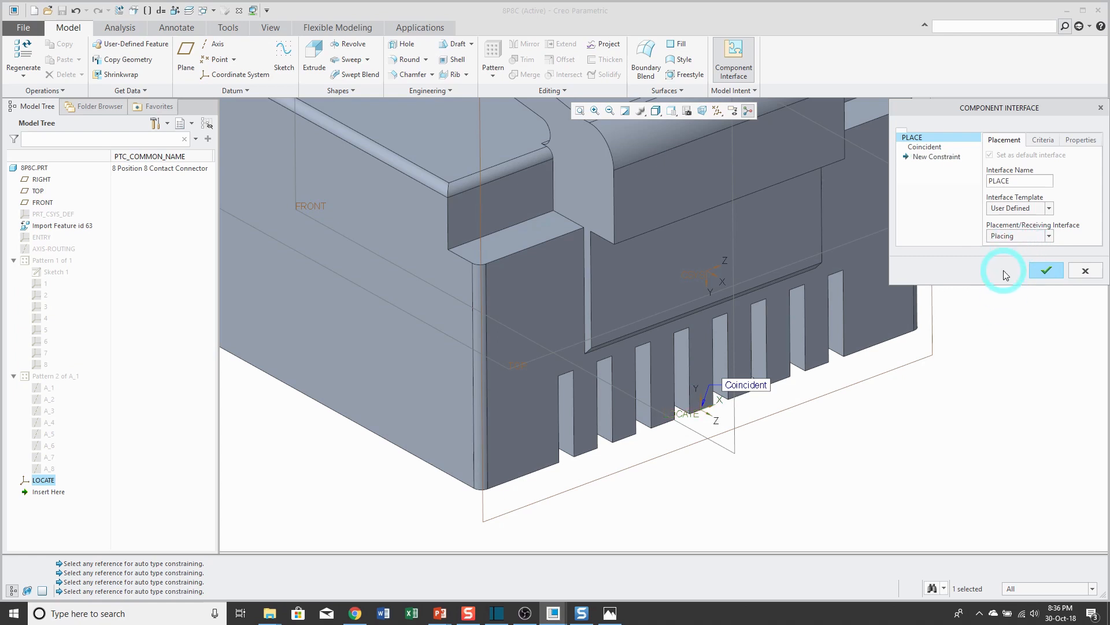
pyautogui.click(923, 147)
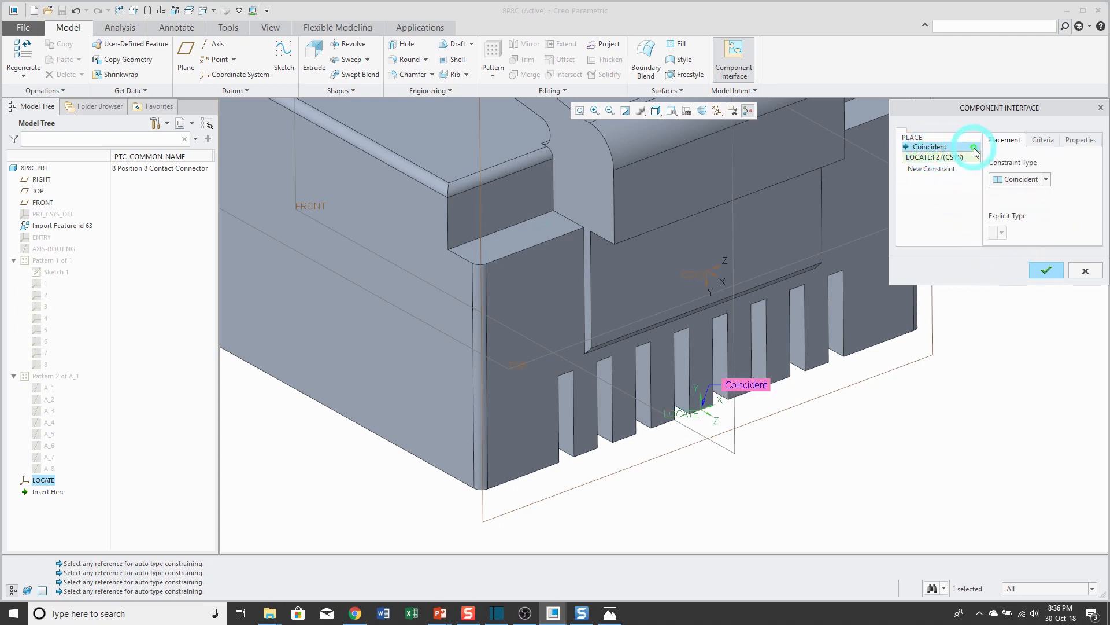
pyautogui.click(1045, 272)
# Show the ENTRY coordinate system and the numbered coordinate system pattern again, and return the model to its default orientation
pyautogui.hotkey('ctrl', 'd')
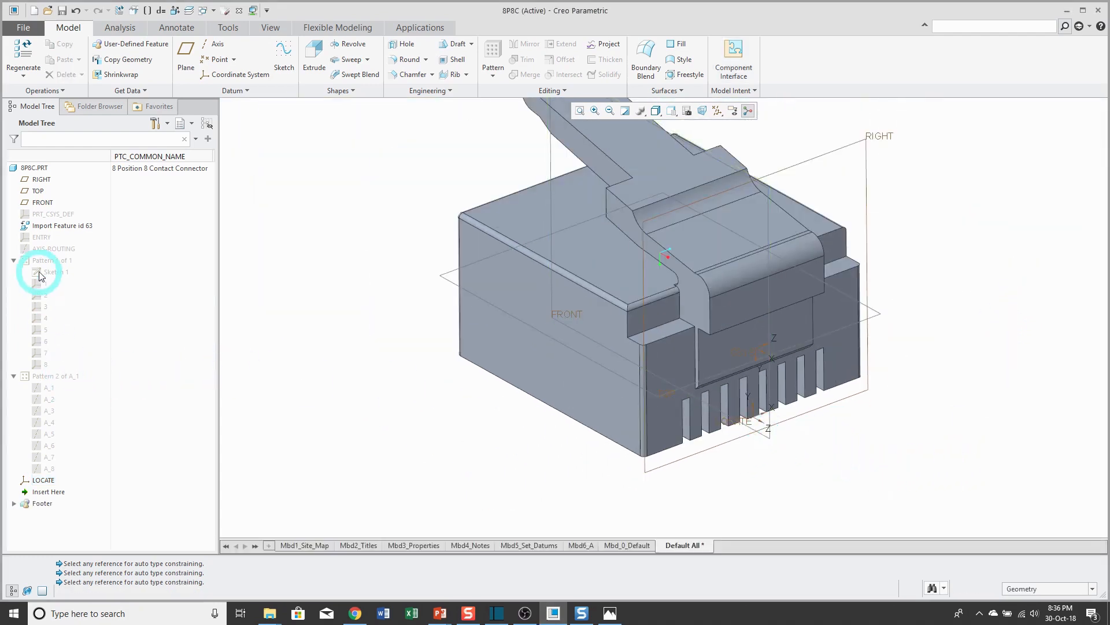
pyautogui.rightClick(42, 237)
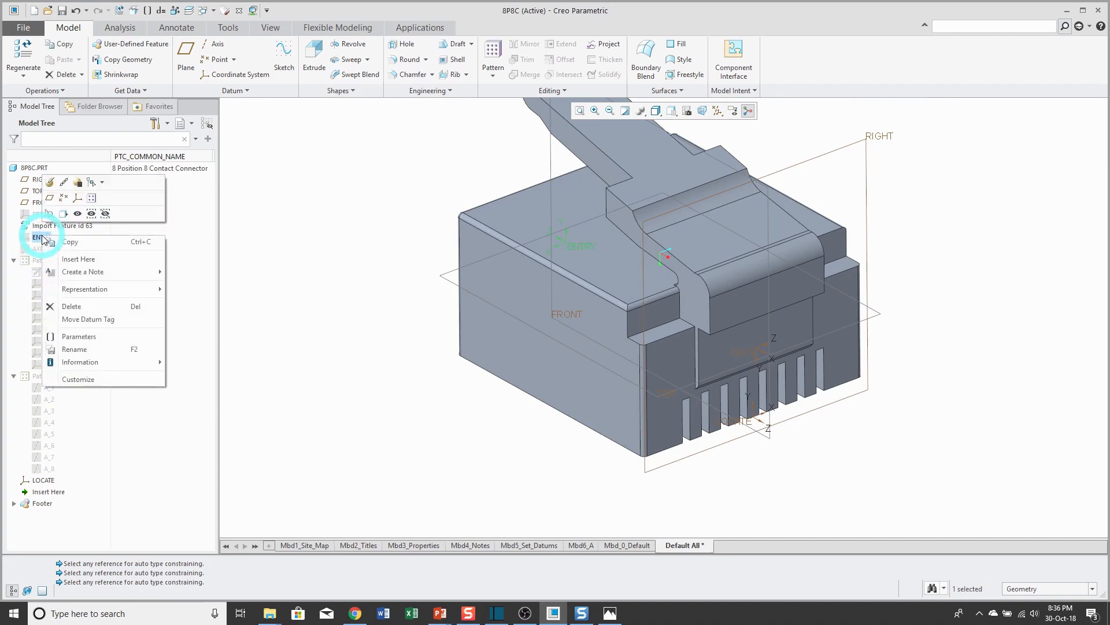
pyautogui.click(77, 213)
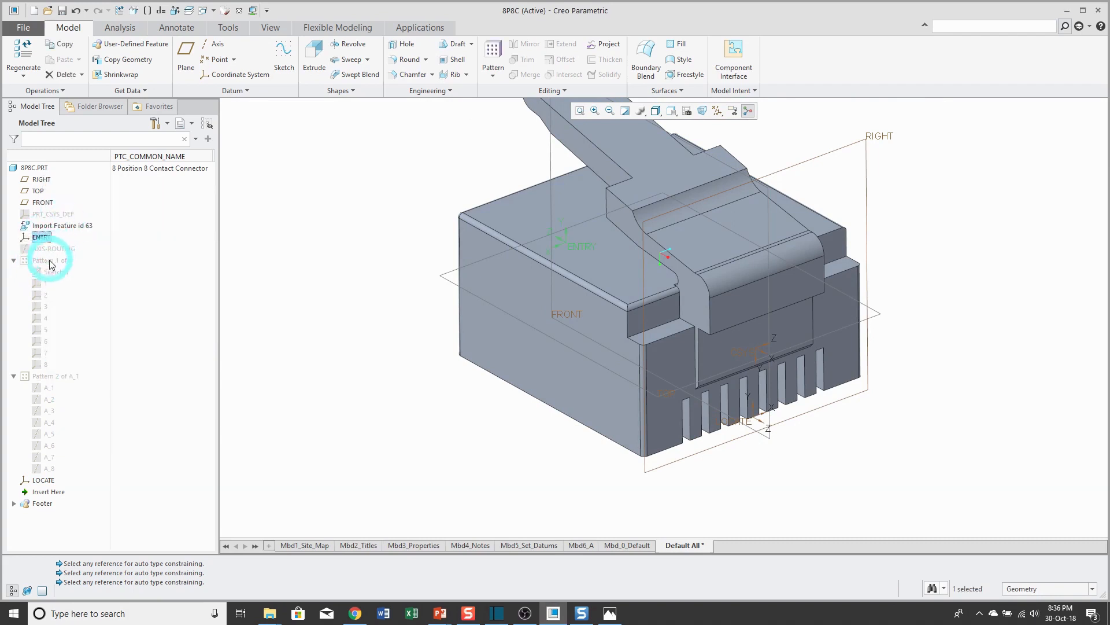
pyautogui.rightClick(49, 263)
pyautogui.click(69, 214)
pyautogui.click(422, 414)
pyautogui.moveTo(433, 409)
pyautogui.mouseDown(button='middle')
pyautogui.moveTo(454, 392)
pyautogui.moveTo(442, 409)
pyautogui.mouseUp(button='middle')
pyautogui.hotkey('ctrl', 'd')
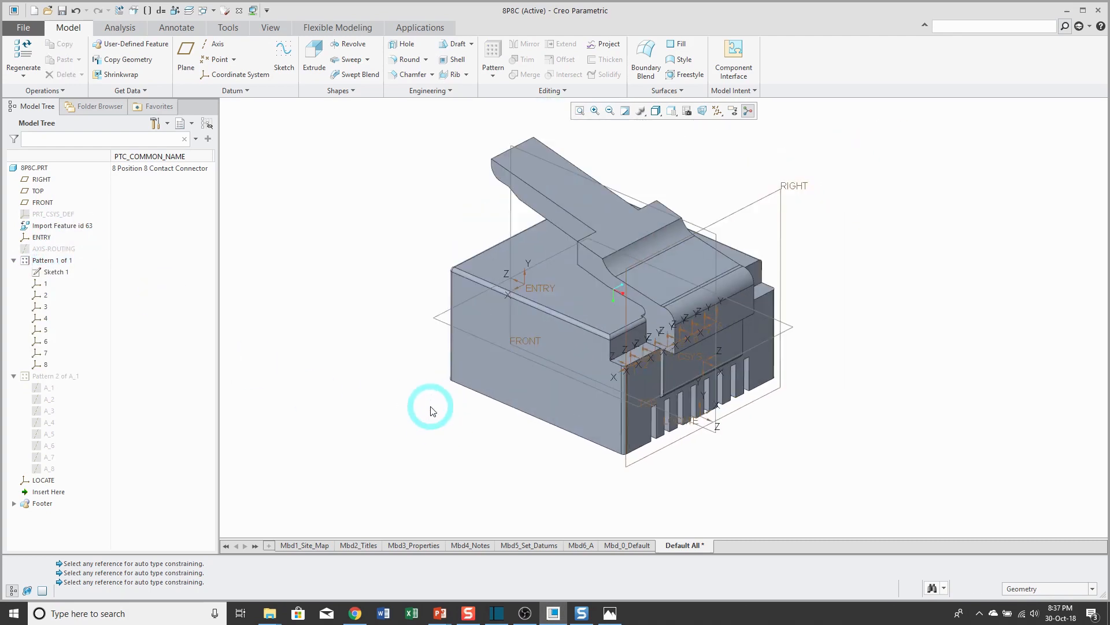